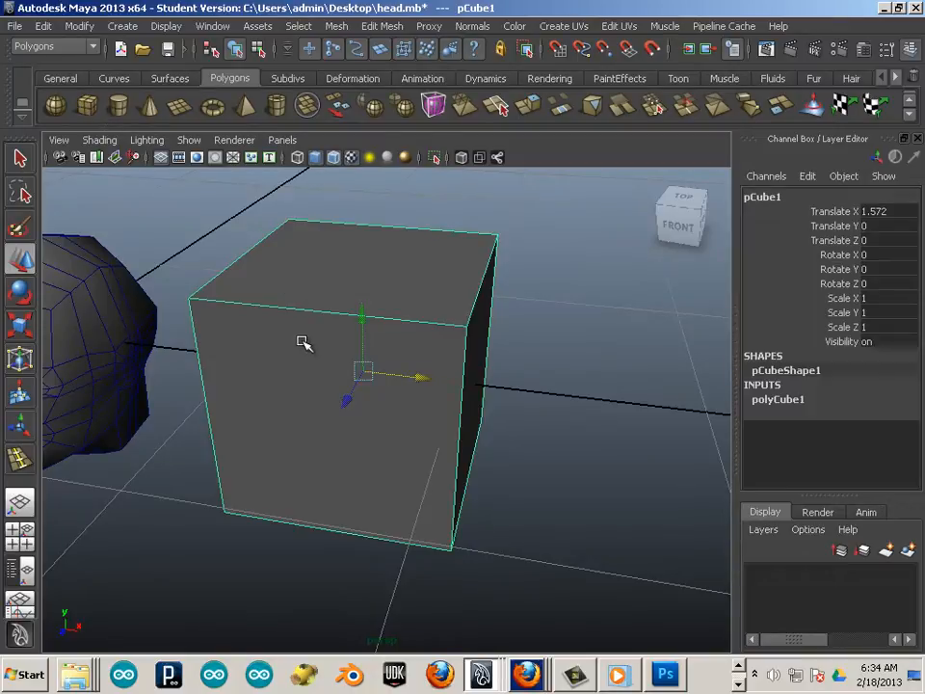
# Step: Select the cube's top and bottom faces and extrude them in place with no thickness or offset
pyautogui.keyDown('alt'); pyautogui.moveTo(304, 345); pyautogui.dragTo(365, 331, button='middle'); pyautogui.keyUp('alt')
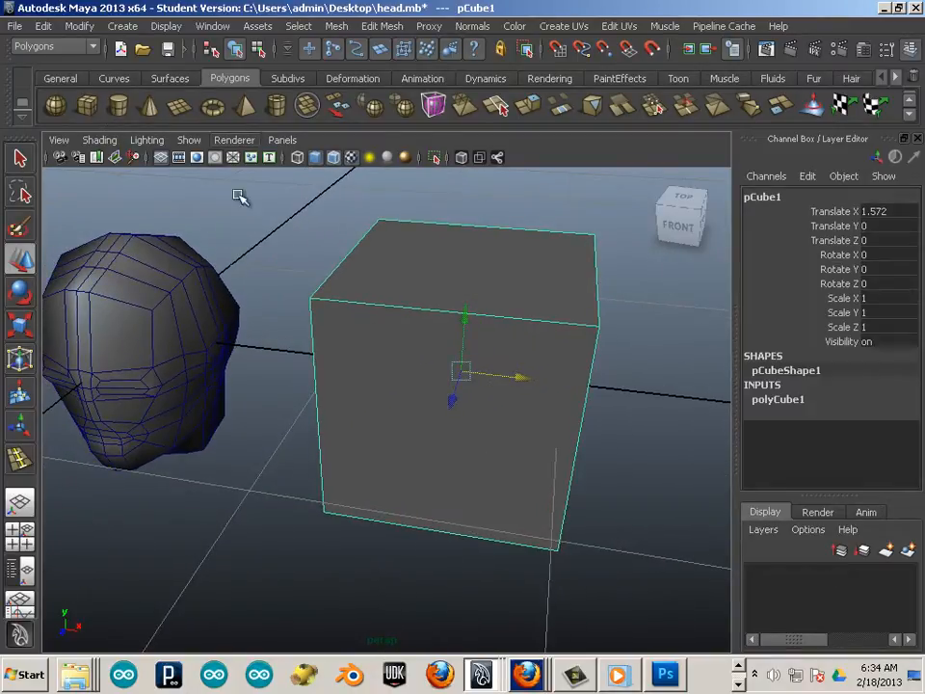
pyautogui.keyDown('alt'); pyautogui.moveTo(402, 439); pyautogui.dragTo(376, 270); pyautogui.keyUp('alt')
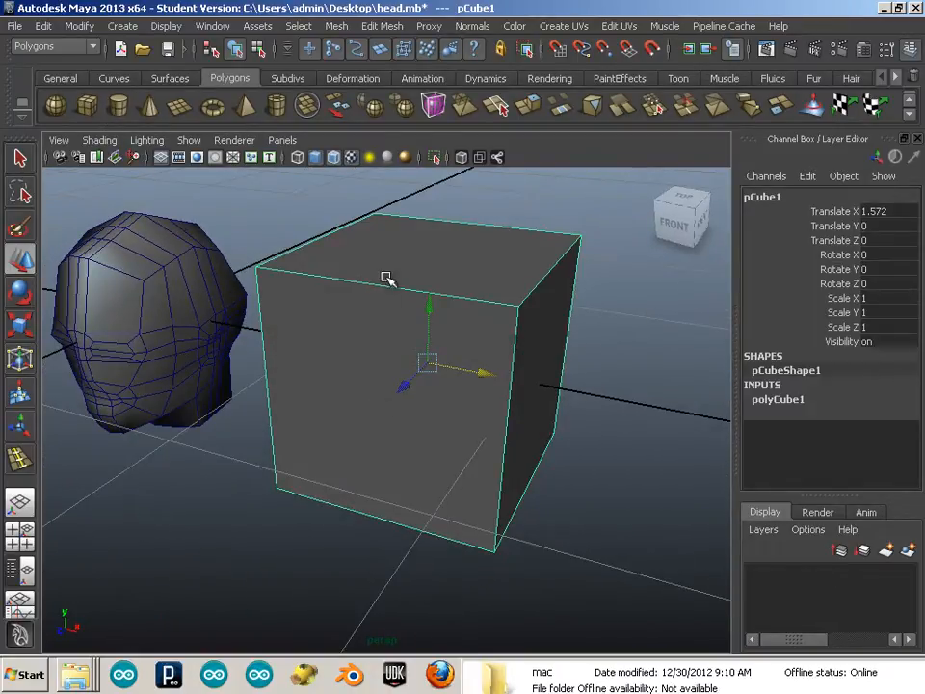
pyautogui.press('F11')
pyautogui.click(384, 242)
pyautogui.keyDown('alt'); pyautogui.moveTo(471, 387); pyautogui.dragTo(391, 298); pyautogui.keyUp('alt')
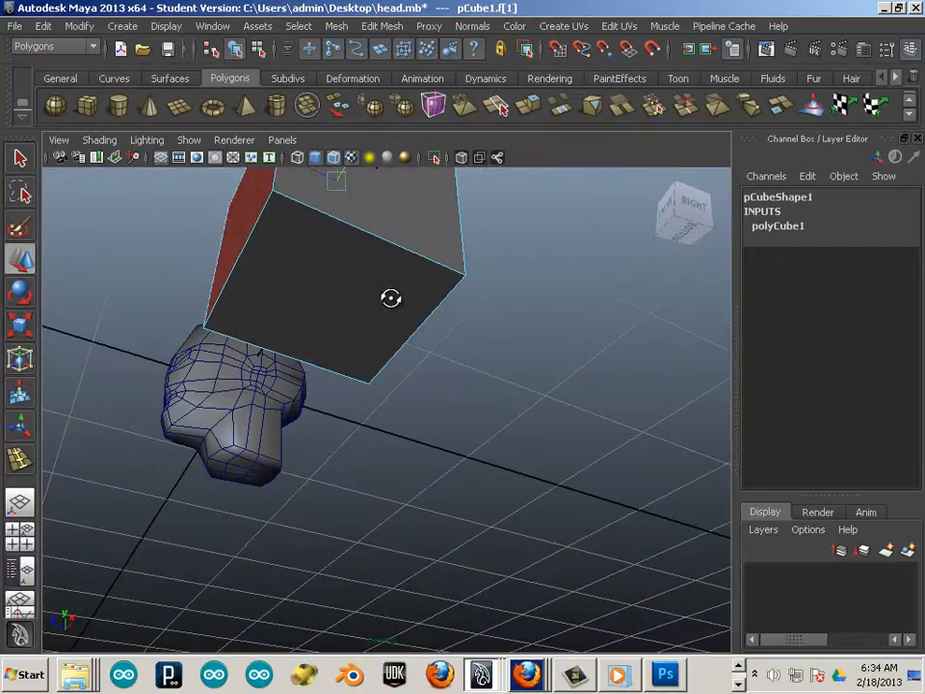
pyautogui.keyDown('alt'); pyautogui.moveTo(266, 285); pyautogui.dragTo(286, 318); pyautogui.keyUp('alt')
pyautogui.click(335, 26)
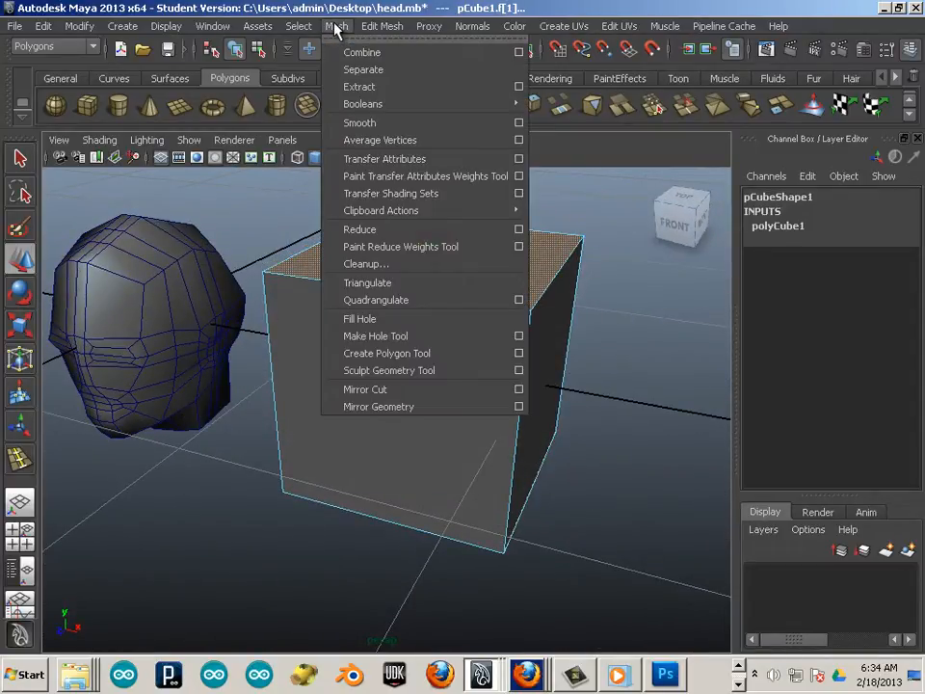
pyautogui.moveTo(382, 26)
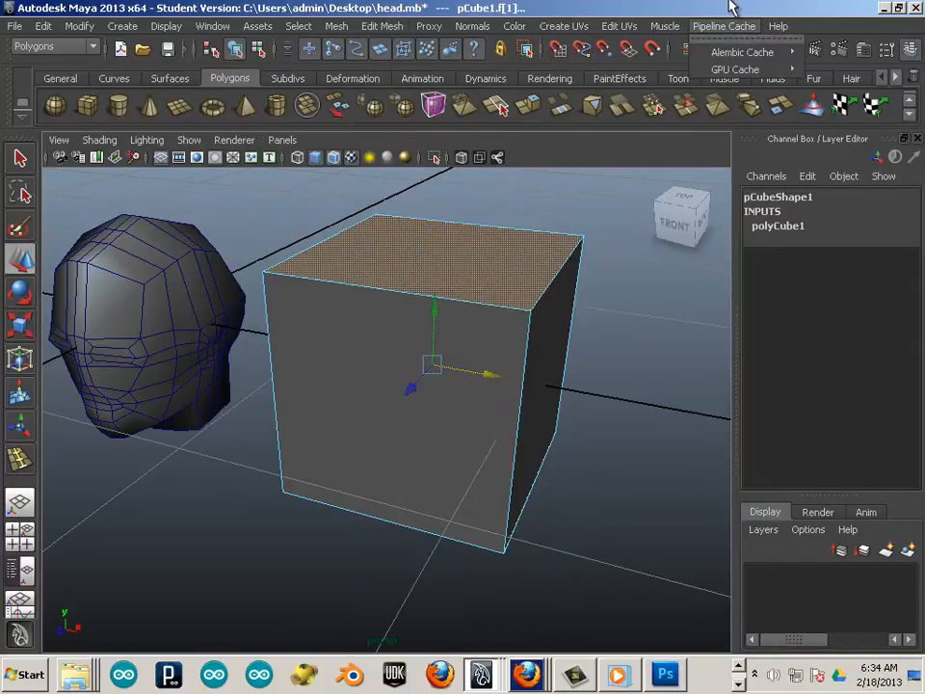
pyautogui.hotkey('ctrl', 'e')
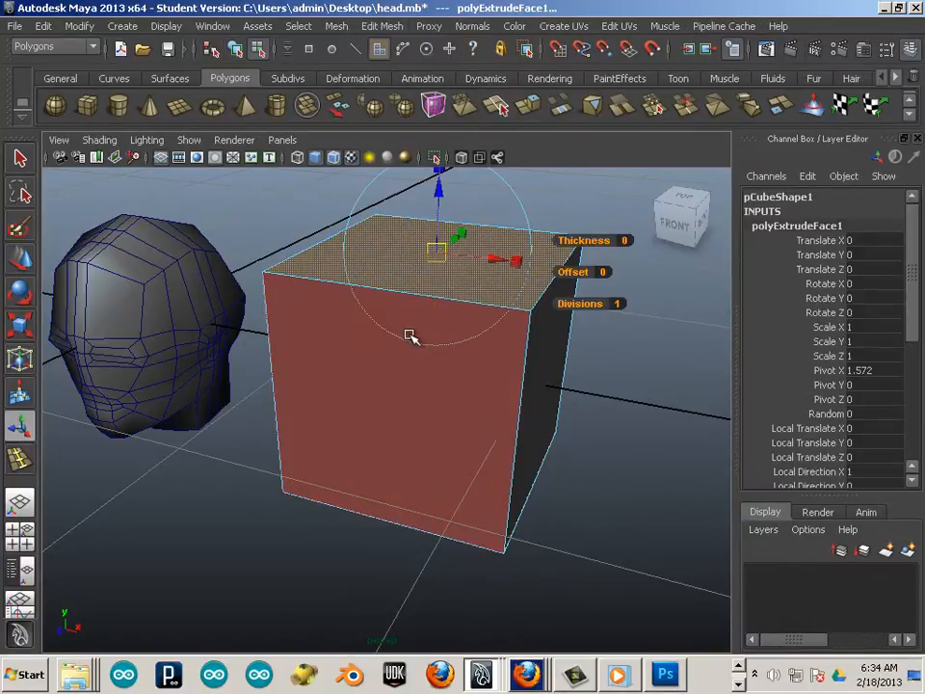
pyautogui.click(12, 261)
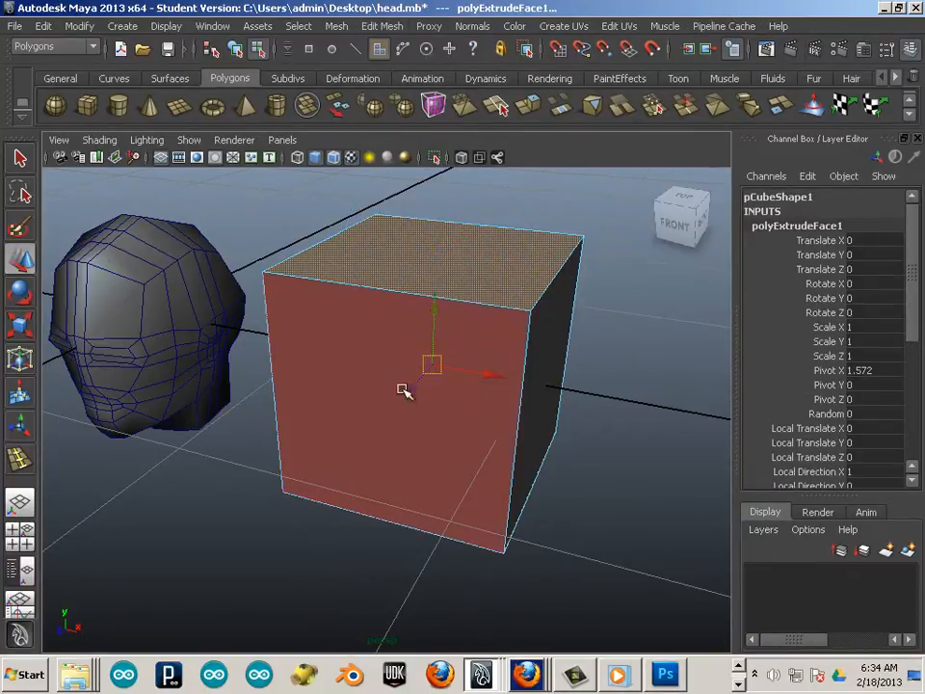
# Step: Return to object mode and apply Smooth to the whole cube mesh
pyautogui.keyDown('alt'); pyautogui.moveTo(480, 355); pyautogui.dragTo(352, 389); pyautogui.keyUp('alt')
pyautogui.press('F8')
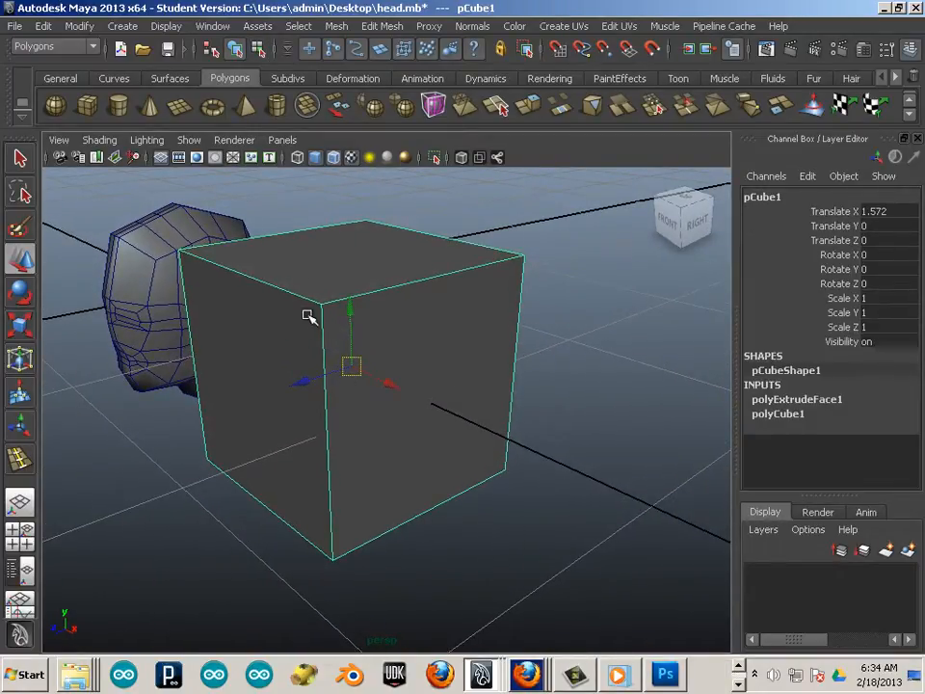
pyautogui.click(334, 27)
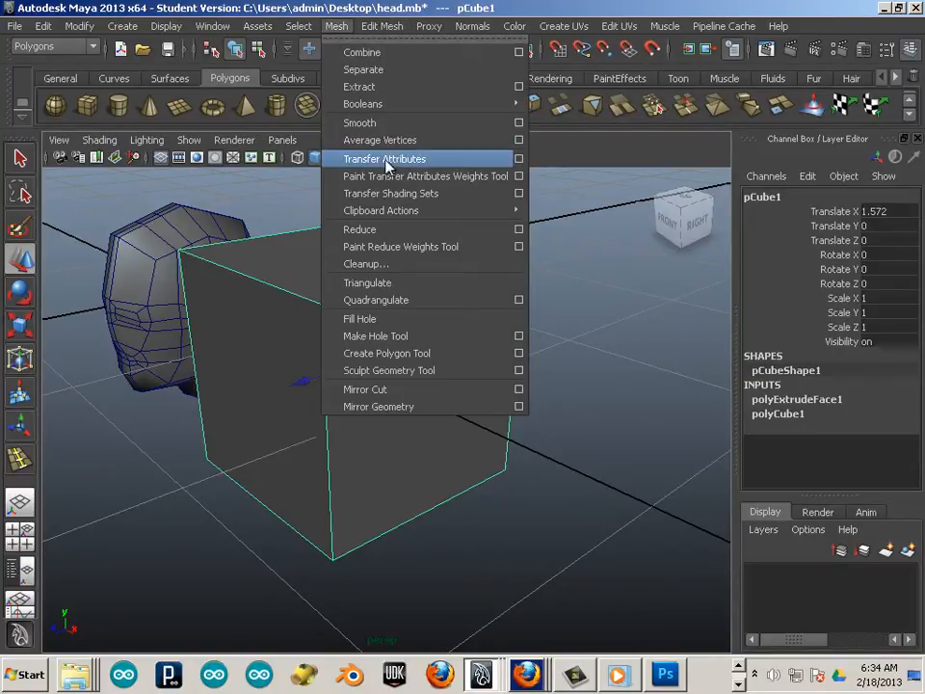
pyautogui.click(384, 124)
pyautogui.click(502, 358)
pyautogui.keyDown('alt'); pyautogui.moveTo(502, 357); pyautogui.dragTo(540, 323); pyautogui.keyUp('alt')
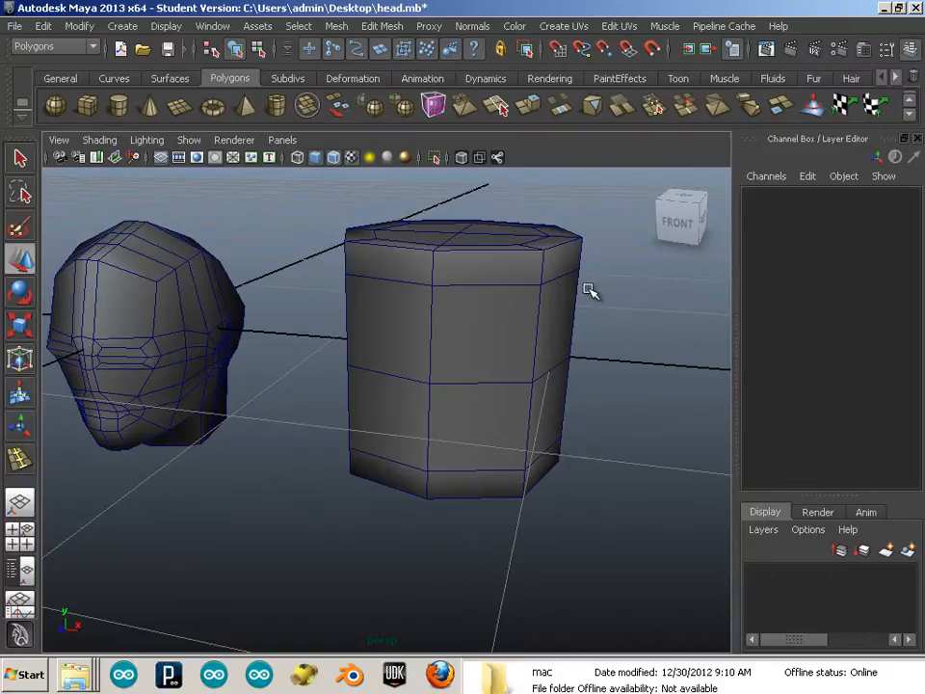
# Step: Move the smoothed cube over to the head and snap it to the grid origin in the top wireframe view
pyautogui.click(444, 358)
pyautogui.moveTo(444, 358); pyautogui.dragTo(188, 345)
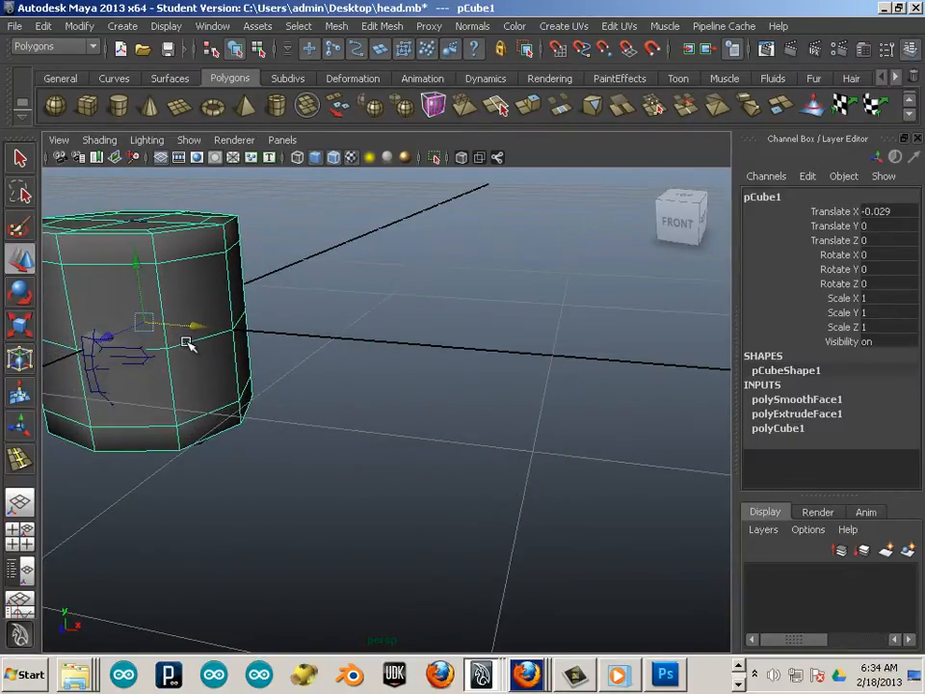
pyautogui.press('space')
pyautogui.press('space')
pyautogui.keyDown('alt'); pyautogui.moveTo(188, 344); pyautogui.dragTo(175, 317, button='middle'); pyautogui.keyUp('alt')
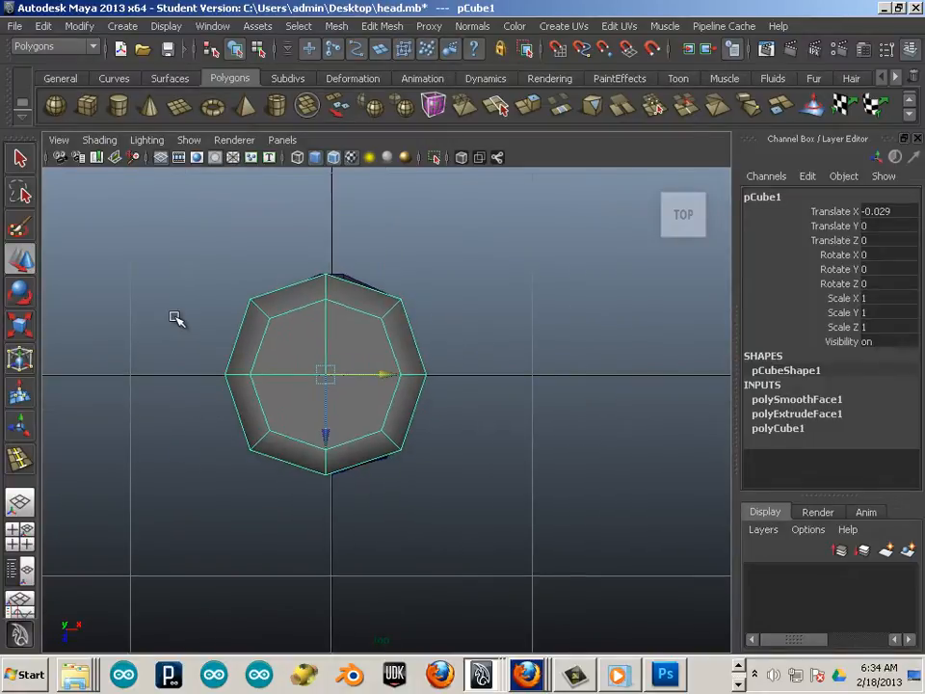
pyautogui.press('4')
pyautogui.scroll(4, 305, 372)
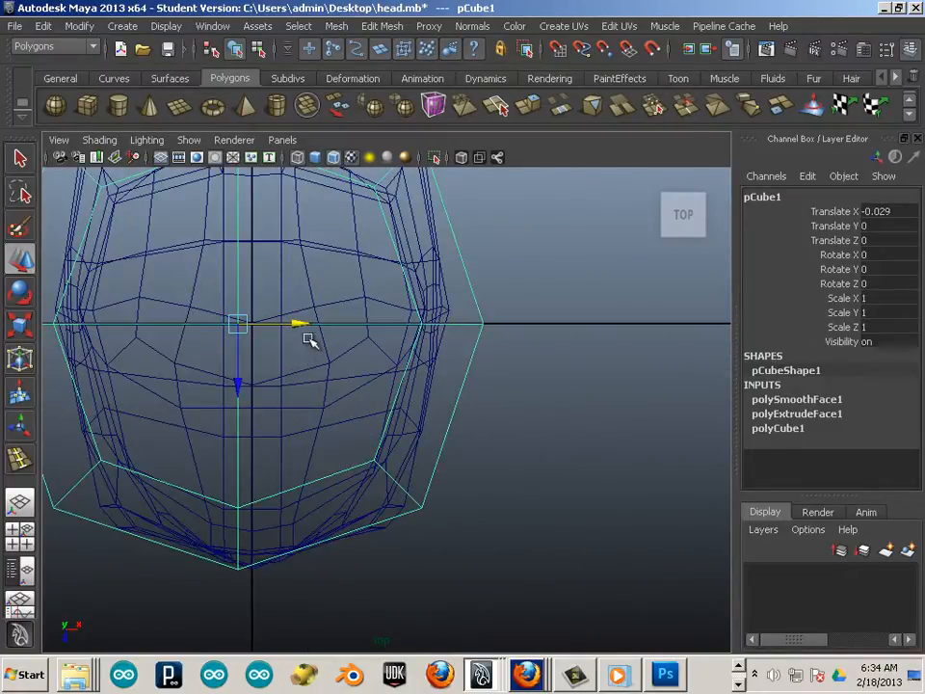
pyautogui.moveTo(308, 340); pyautogui.dragTo(314, 325)
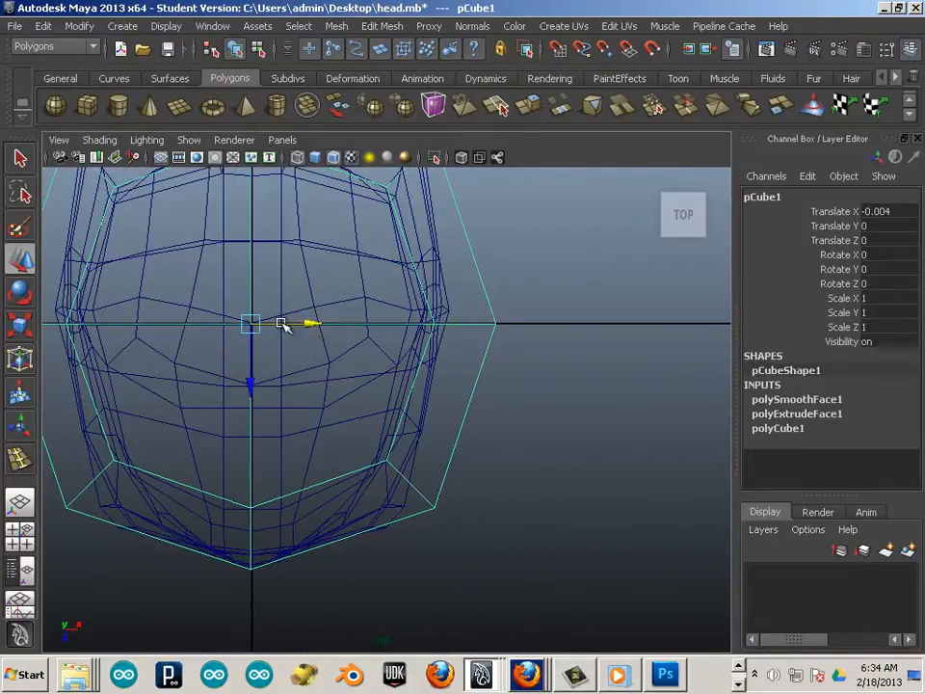
pyautogui.press('x')
pyautogui.moveTo(250, 328); pyautogui.dragTo(272, 332)
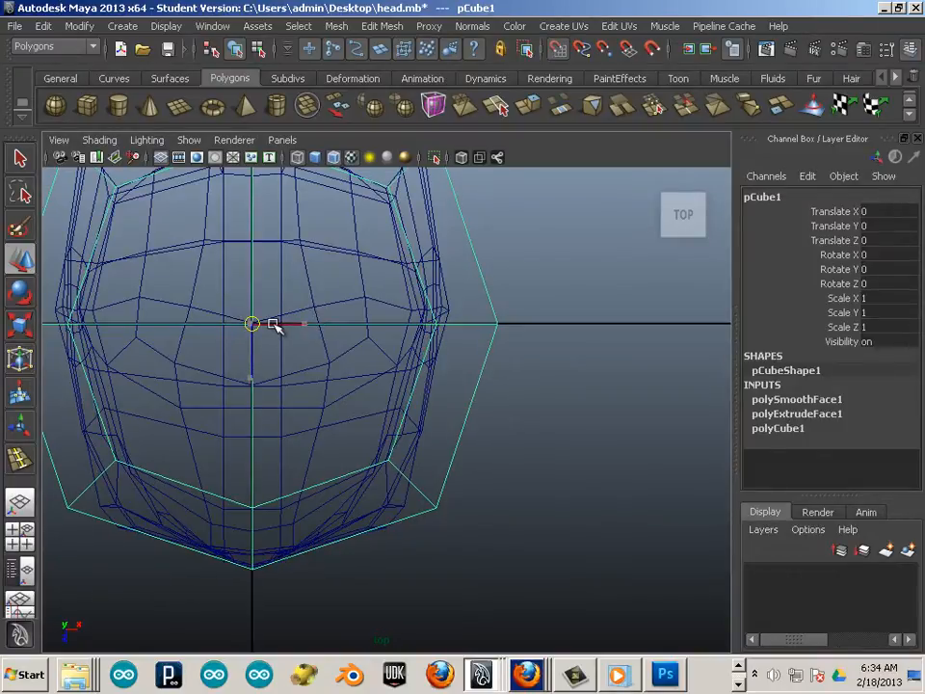
# Step: In the side view, lower the cube beneath the neck to a Translate Y of about -1.122
pyautogui.scroll(-5, 306, 371)
pyautogui.scroll(2, 307, 371)
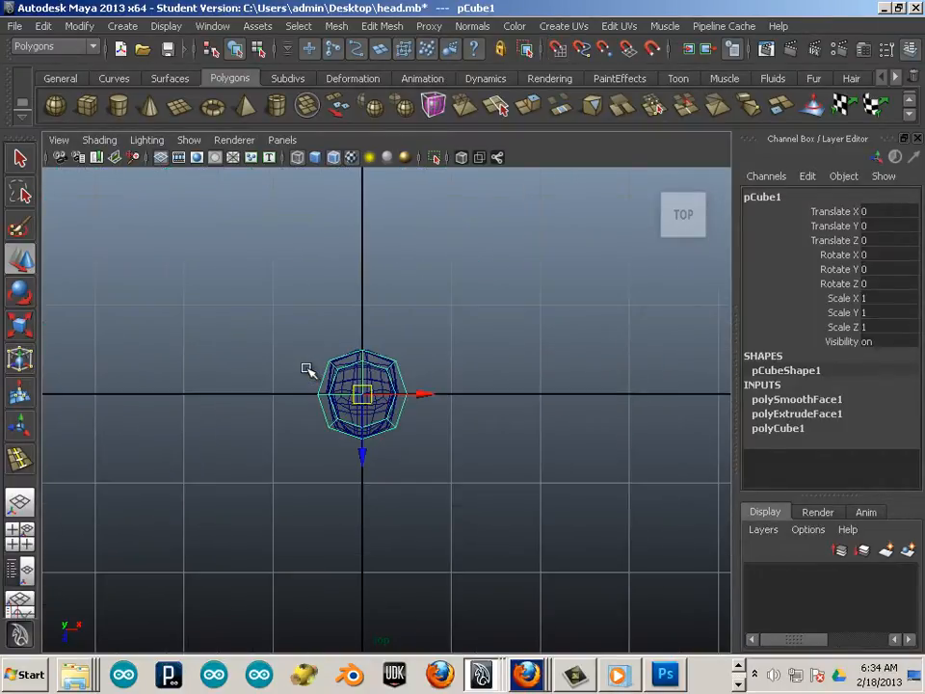
pyautogui.press('space')
pyautogui.scroll(-8, 307, 370)
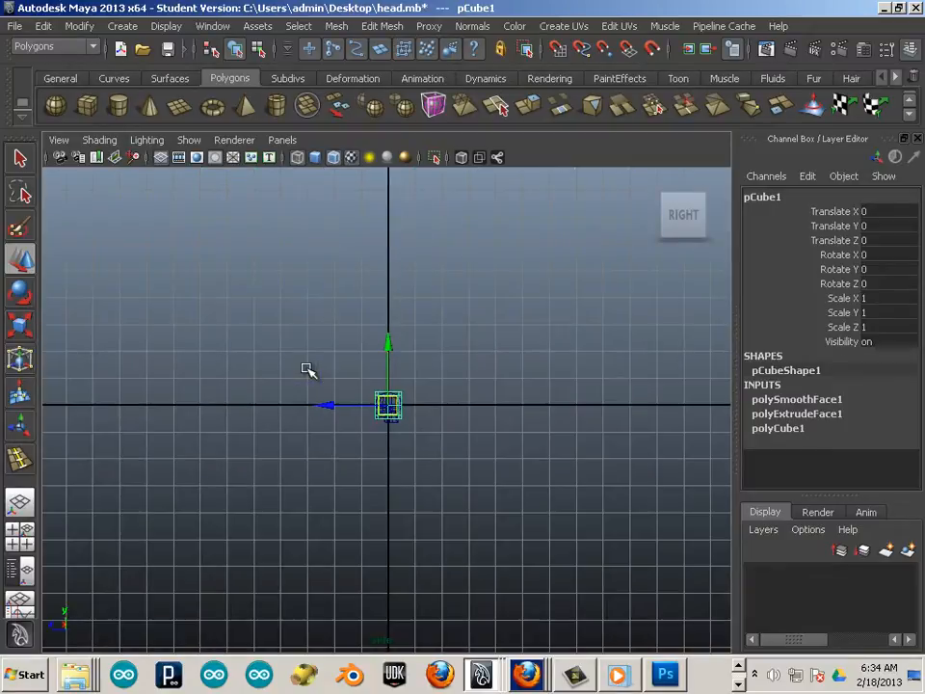
pyautogui.scroll(5, 309, 371)
pyautogui.moveTo(397, 326); pyautogui.dragTo(388, 492)
pyautogui.keyDown('alt'); pyautogui.moveTo(471, 546); pyautogui.dragTo(431, 406, button='middle'); pyautogui.keyUp('alt')
pyautogui.keyDown('alt'); pyautogui.moveTo(431, 406); pyautogui.dragTo(512, 434, button='right'); pyautogui.keyUp('alt')
pyautogui.keyDown('alt'); pyautogui.moveTo(454, 421); pyautogui.dragTo(460, 446, button='middle'); pyautogui.keyUp('alt')
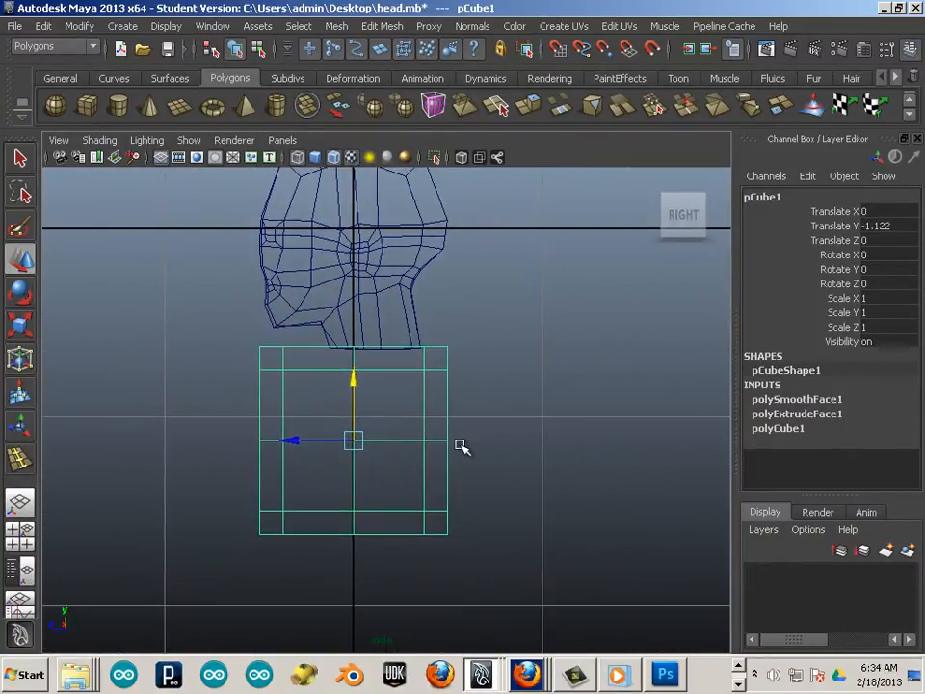
# Step: Pull the cube's two bottom vertex rows down and slightly back to lengthen the torso
pyautogui.keyDown('alt'); pyautogui.moveTo(402, 478); pyautogui.dragTo(383, 410, button='right'); pyautogui.keyUp('alt')
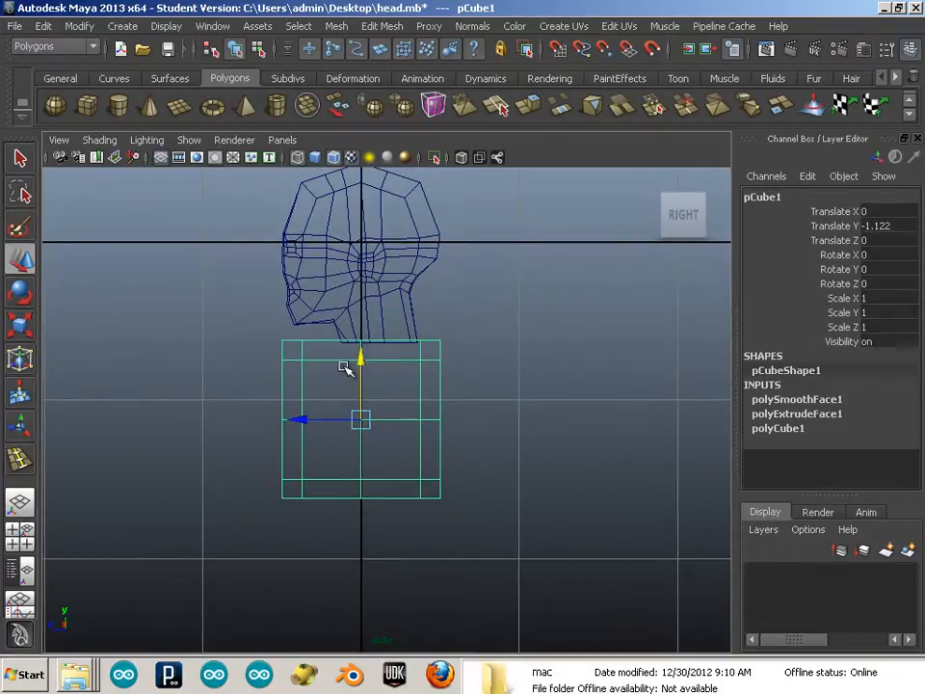
pyautogui.click(415, 497)
pyautogui.keyDown('alt'); pyautogui.moveTo(416, 497); pyautogui.dragTo(366, 457, button='middle'); pyautogui.keyUp('alt')
pyautogui.moveTo(436, 487); pyautogui.dragTo(224, 421)
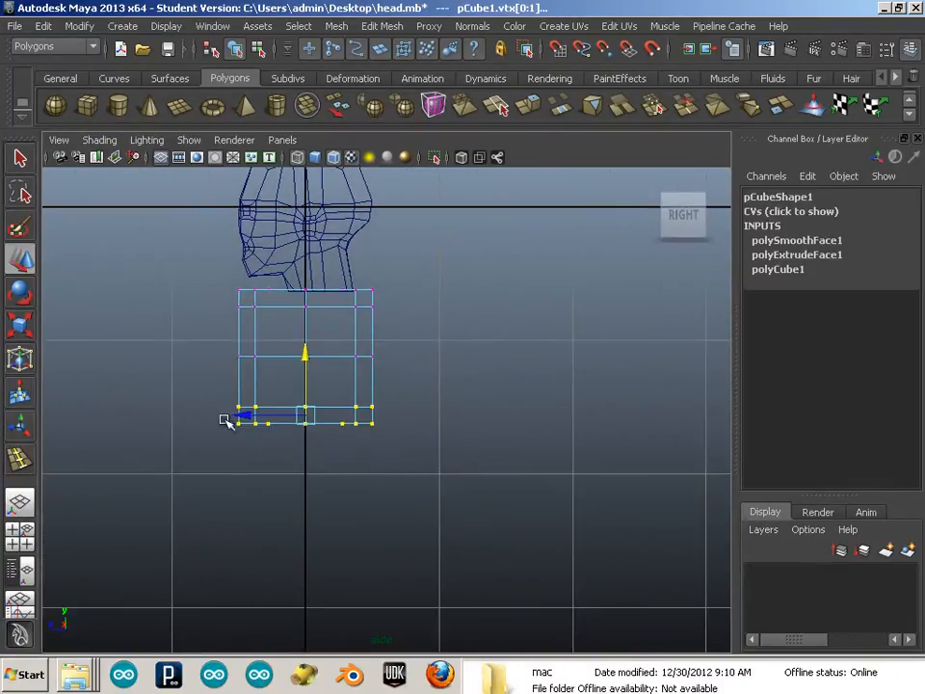
pyautogui.moveTo(304, 418); pyautogui.dragTo(323, 525)
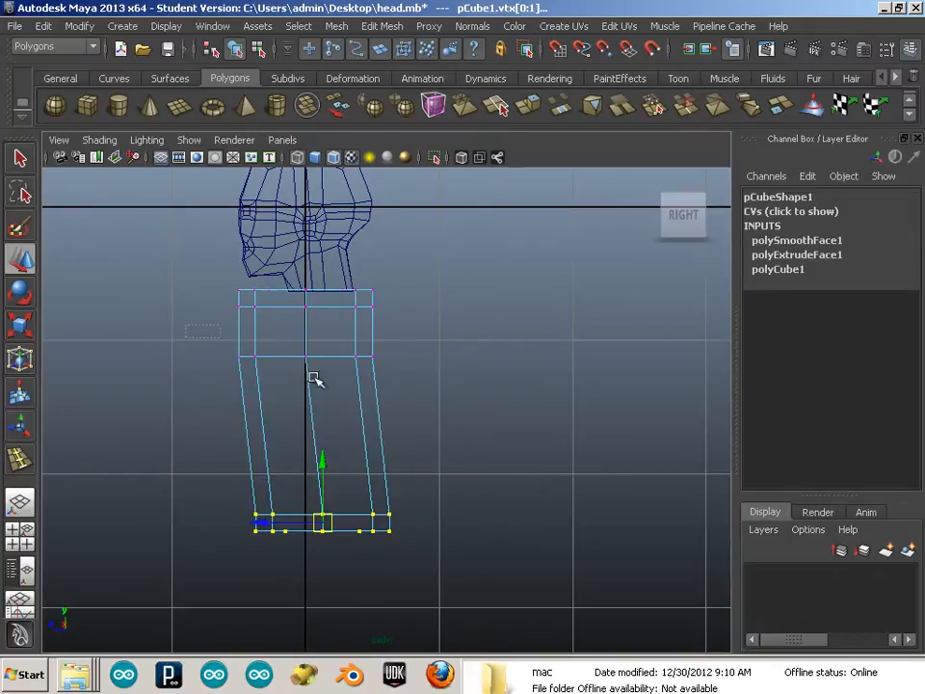
# Step: Shift the middle vertex row forward and slightly down, and the top vertex rows slightly back under the neck
pyautogui.moveTo(314, 379); pyautogui.dragTo(292, 380)
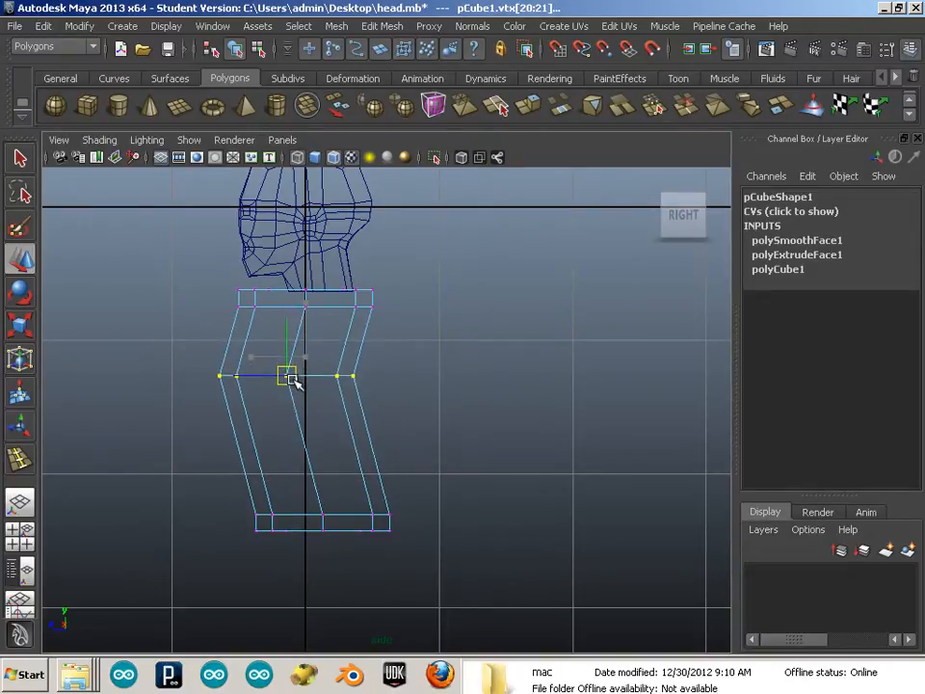
pyautogui.moveTo(237, 289); pyautogui.dragTo(305, 301)
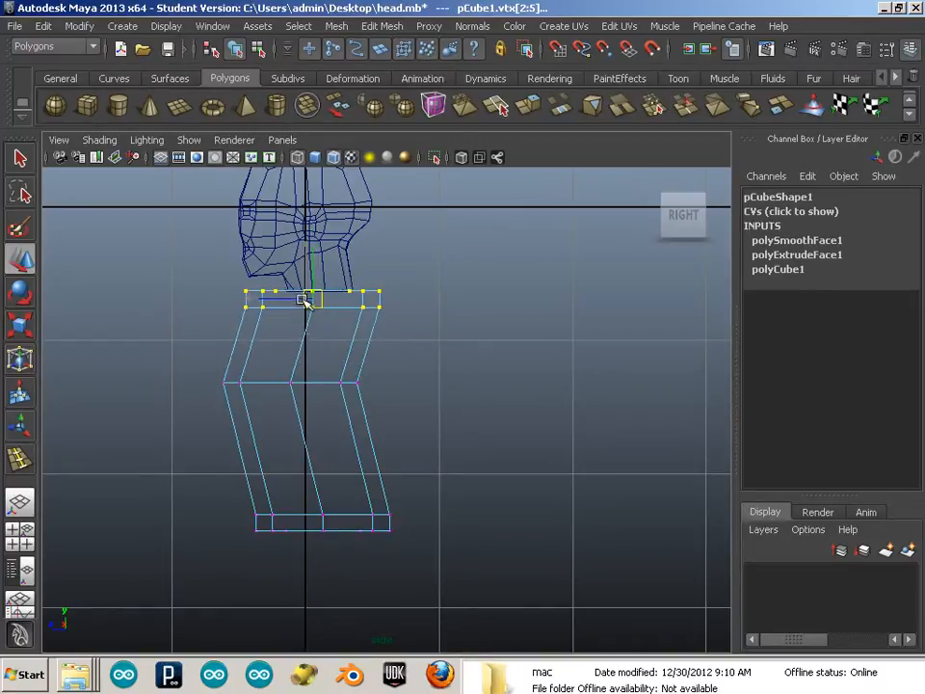
# Step: Lower the torso's two bottom vertex rows further in the side view
pyautogui.click(361, 421)
pyautogui.keyDown('alt'); pyautogui.moveTo(435, 463); pyautogui.dragTo(433, 390, button='middle'); pyautogui.keyUp('alt')
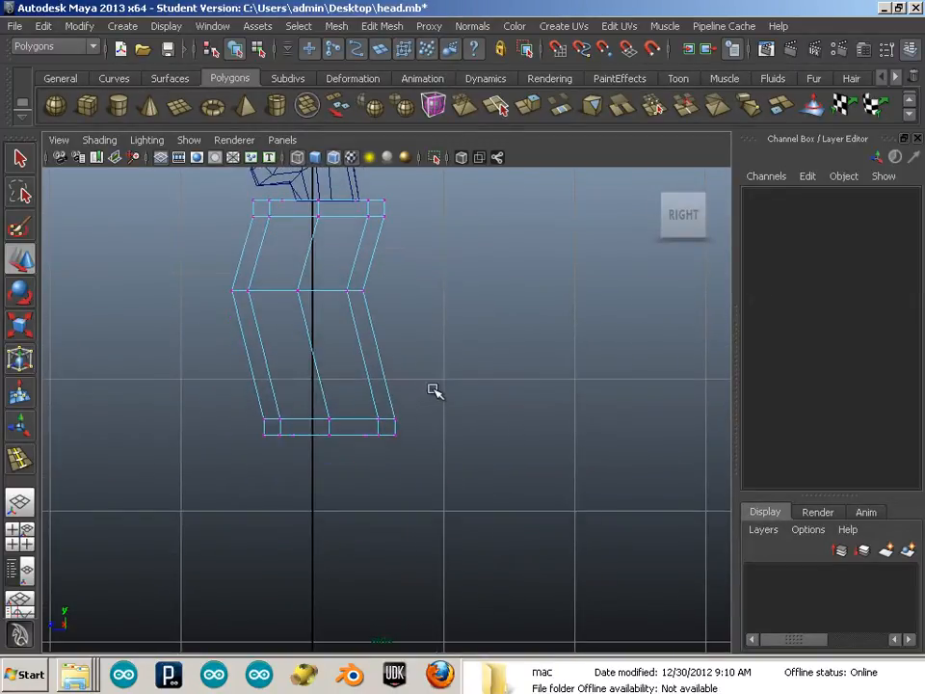
pyautogui.moveTo(433, 390); pyautogui.dragTo(236, 493)
pyautogui.moveTo(332, 434); pyautogui.dragTo(330, 491)
# Step: In the front view, delete all torso faces on the negative X side of the center line
pyautogui.press('space')
pyautogui.press('space')
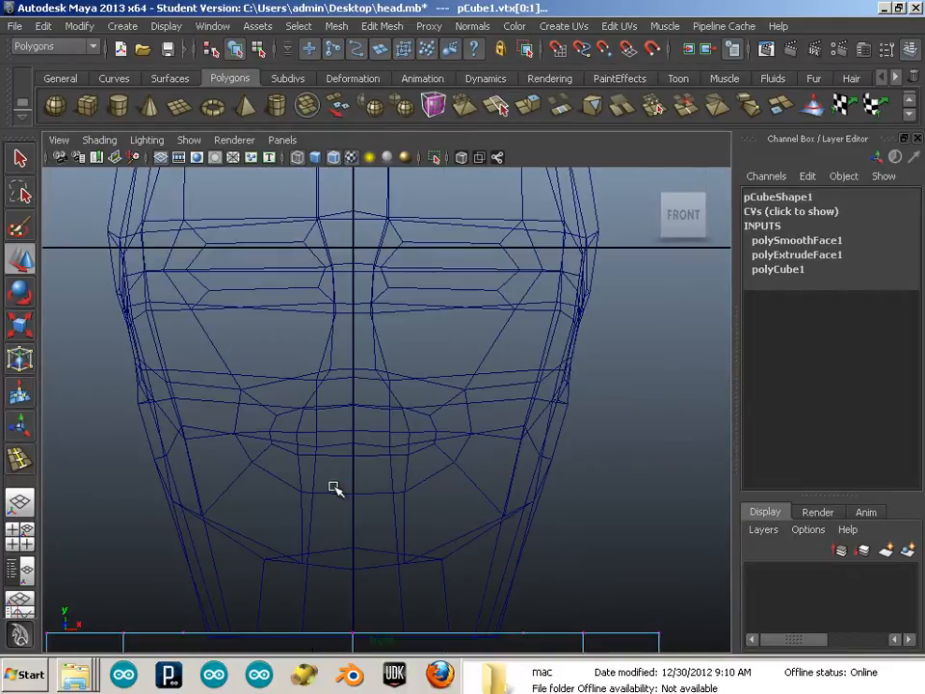
pyautogui.scroll(-10, 334, 487)
pyautogui.keyDown('alt'); pyautogui.moveTo(331, 490); pyautogui.dragTo(403, 530, button='middle'); pyautogui.keyUp('alt')
pyautogui.scroll(8, 314, 411)
pyautogui.scroll(-10, 390, 491)
pyautogui.keyDown('alt'); pyautogui.moveTo(385, 349); pyautogui.dragTo(368, 477, button='middle'); pyautogui.keyUp('alt')
pyautogui.keyDown('alt'); pyautogui.moveTo(368, 477); pyautogui.dragTo(585, 574, button='right'); pyautogui.keyUp('alt')
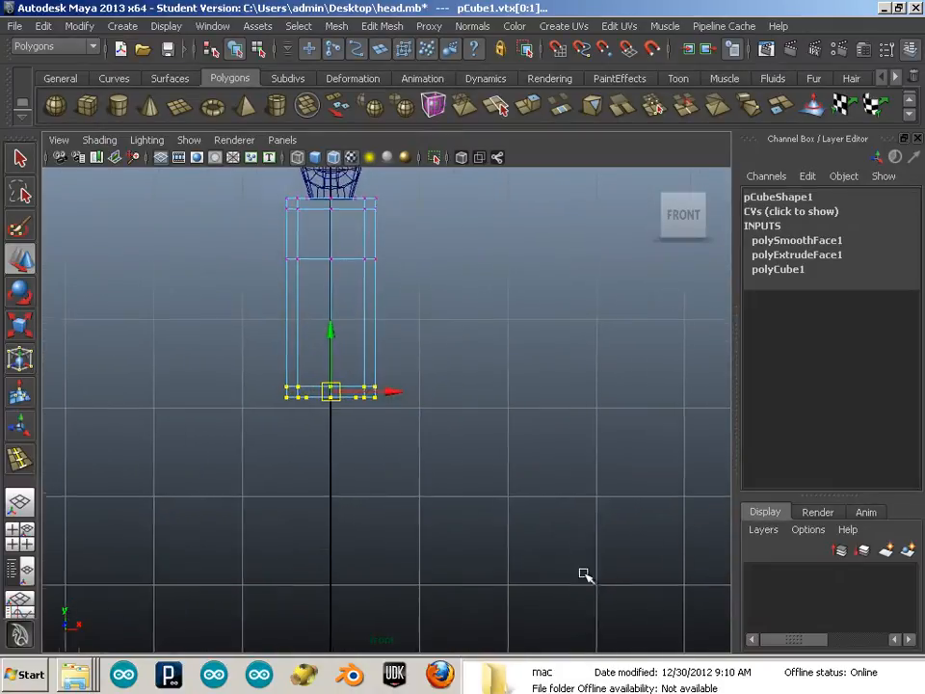
pyautogui.keyDown('alt'); pyautogui.moveTo(368, 422); pyautogui.dragTo(374, 503, button='middle'); pyautogui.keyUp('alt')
pyautogui.keyDown('alt'); pyautogui.moveTo(374, 503); pyautogui.dragTo(504, 557, button='right'); pyautogui.keyUp('alt')
pyautogui.keyDown('alt'); pyautogui.moveTo(378, 476); pyautogui.dragTo(378, 489, button='middle'); pyautogui.keyUp('alt')
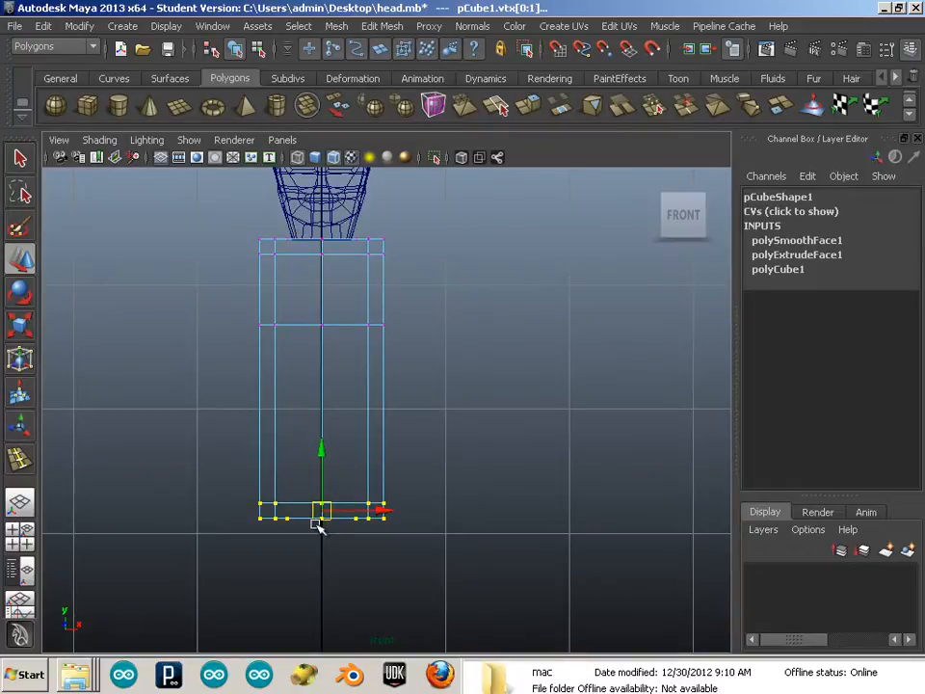
pyautogui.keyDown('alt'); pyautogui.moveTo(328, 217); pyautogui.dragTo(329, 275, button='middle'); pyautogui.keyUp('alt')
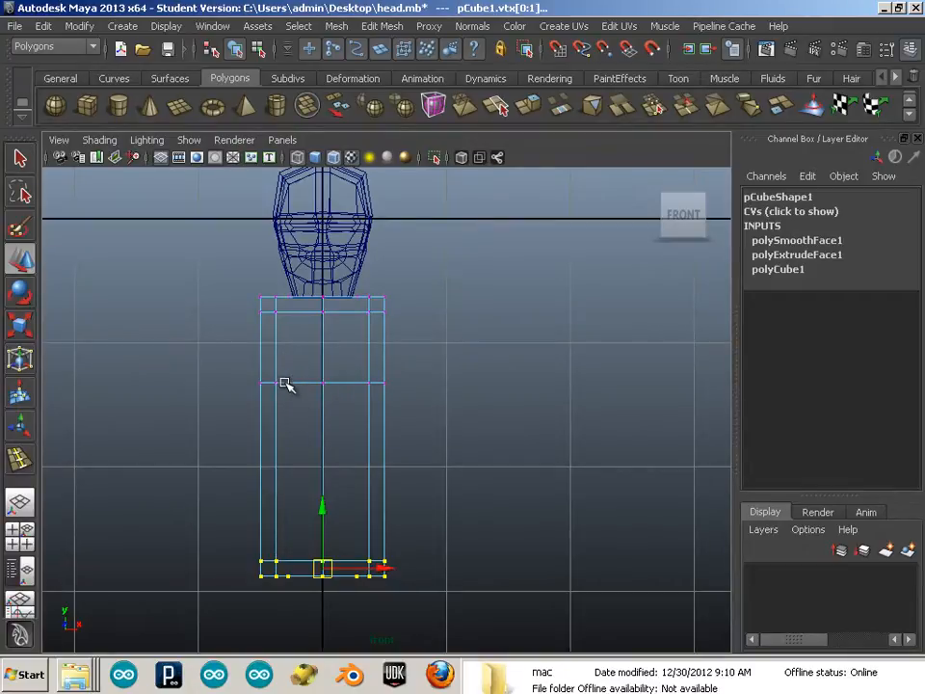
pyautogui.press('F11')
pyautogui.moveTo(205, 265); pyautogui.dragTo(307, 642)
pyautogui.press('Delete')
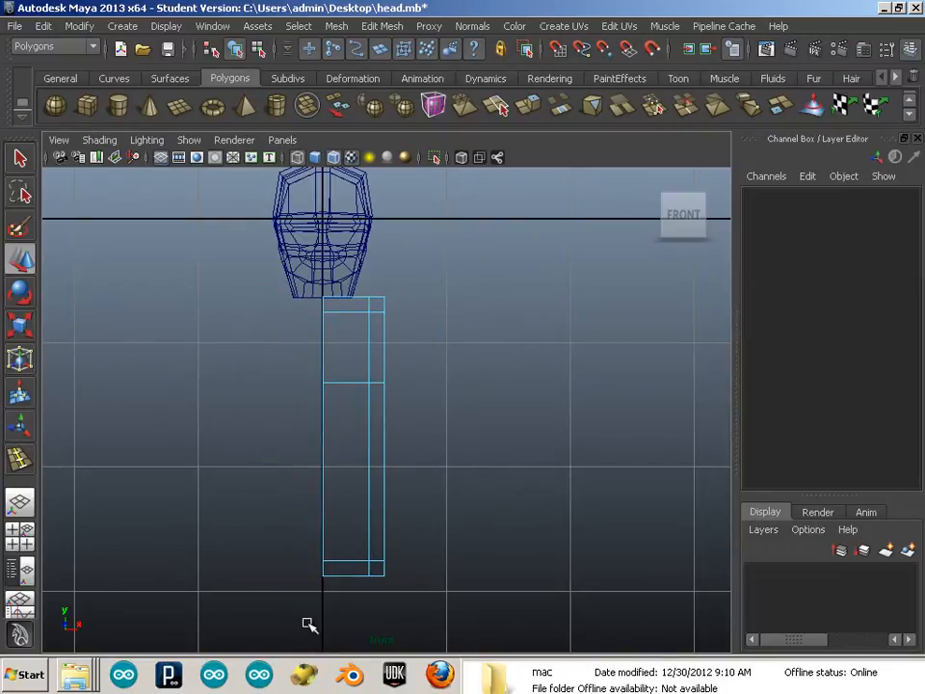
# Step: Examine the remaining half torso and its open inner side in the shaded perspective view
pyautogui.press('space')
pyautogui.press('space')
pyautogui.keyDown('alt'); pyautogui.moveTo(487, 362); pyautogui.dragTo(436, 308, button='middle'); pyautogui.keyUp('alt')
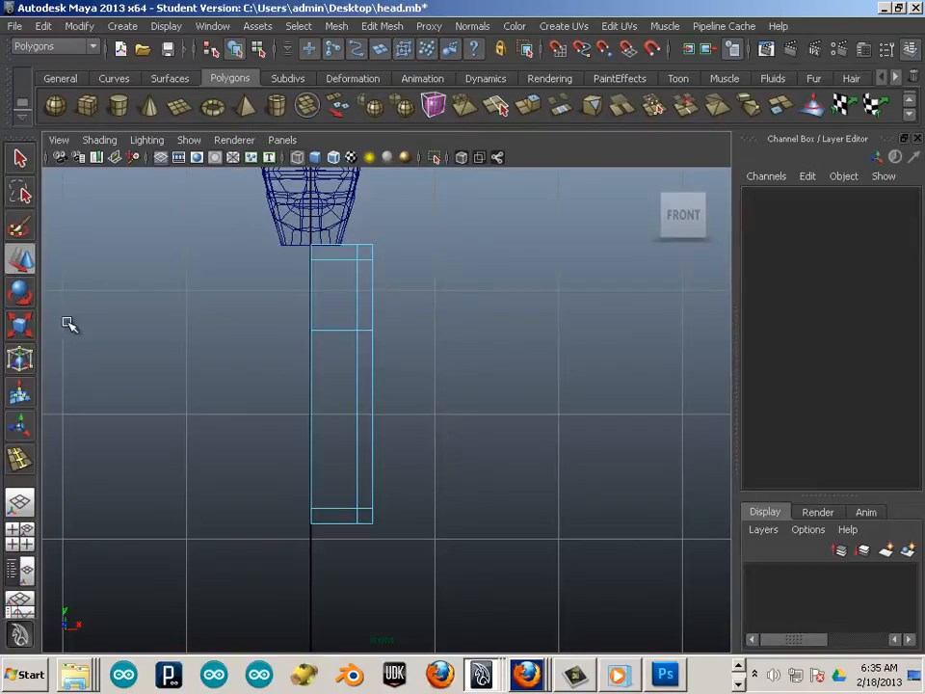
pyautogui.moveTo(221, 372)
pyautogui.keyDown('alt'); pyautogui.mouseDown(button='right')
pyautogui.moveTo(179, 362)
pyautogui.moveTo(231, 375)
pyautogui.mouseUp(button='right'); pyautogui.keyUp('alt')
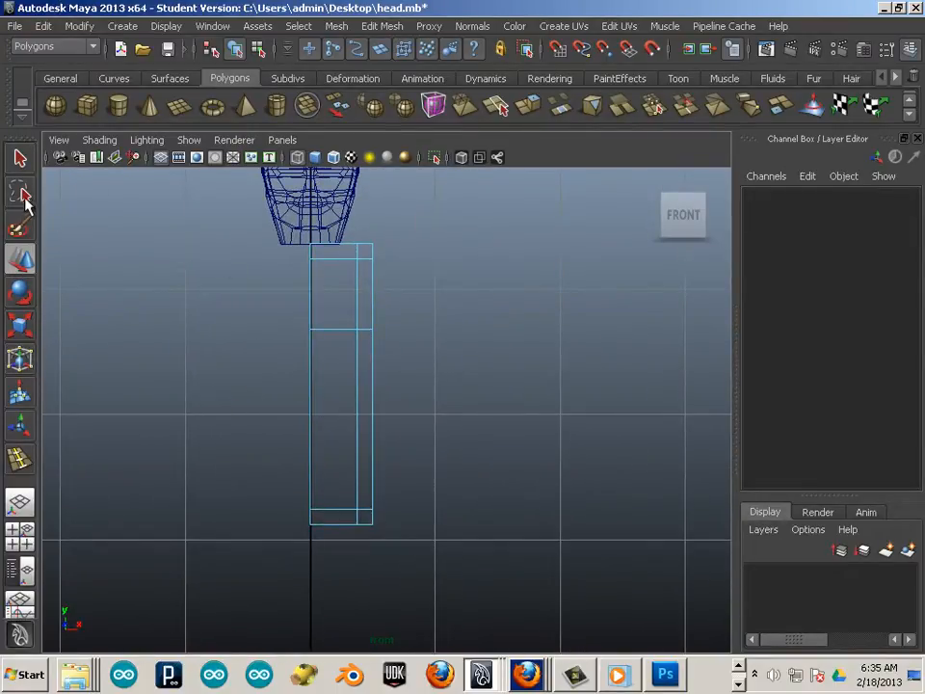
pyautogui.click(18, 499)
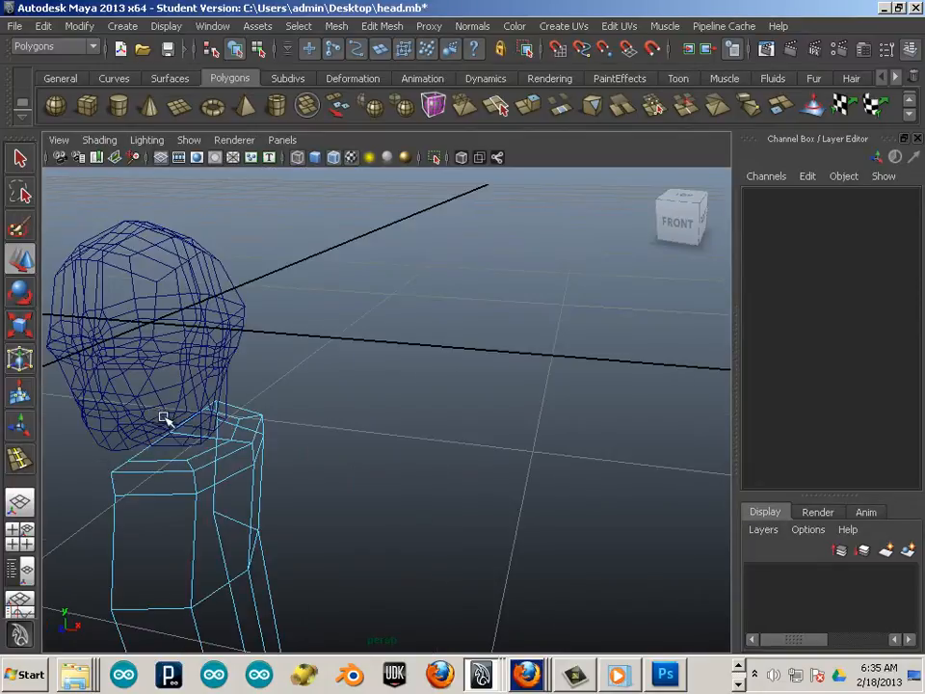
pyautogui.keyDown('alt'); pyautogui.moveTo(165, 417); pyautogui.dragTo(294, 289); pyautogui.keyUp('alt')
pyautogui.keyDown('alt'); pyautogui.moveTo(294, 289); pyautogui.dragTo(336, 316, button='middle'); pyautogui.keyUp('alt')
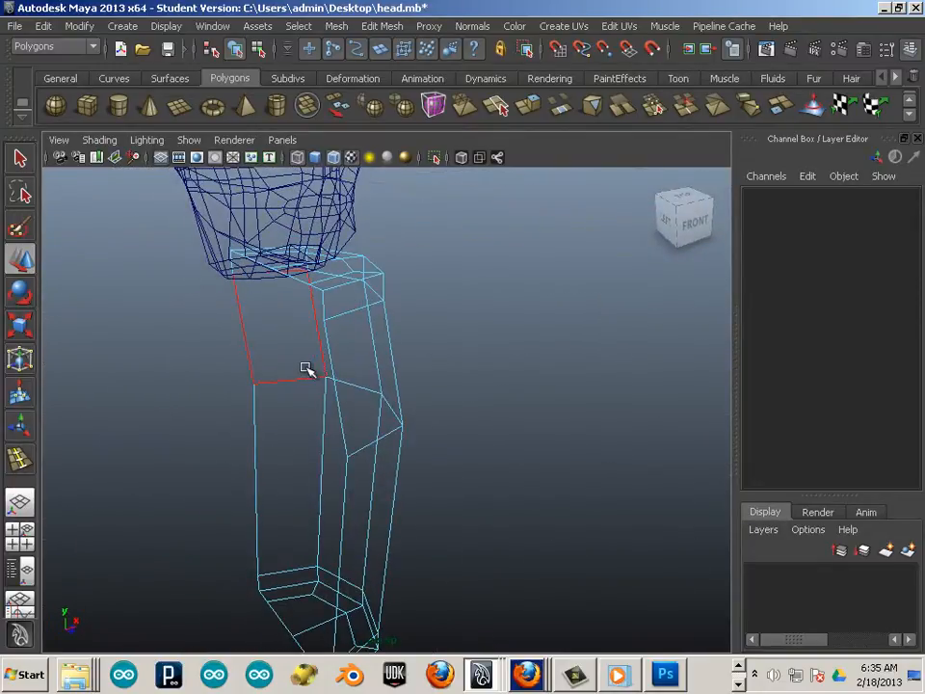
pyautogui.press('5')
pyautogui.moveTo(330, 450)
pyautogui.keyDown('alt'); pyautogui.mouseDown()
pyautogui.moveTo(363, 330)
pyautogui.moveTo(351, 336)
pyautogui.moveTo(344, 362)
pyautogui.mouseUp(); pyautogui.keyUp('alt')
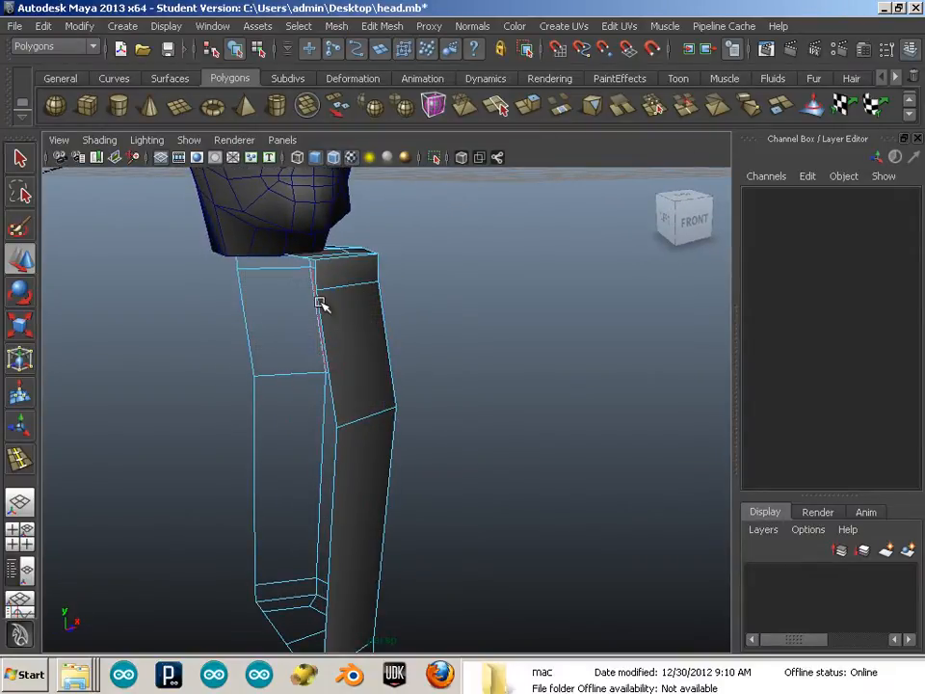
pyautogui.keyDown('alt'); pyautogui.moveTo(320, 442); pyautogui.dragTo(299, 448); pyautogui.keyUp('alt')
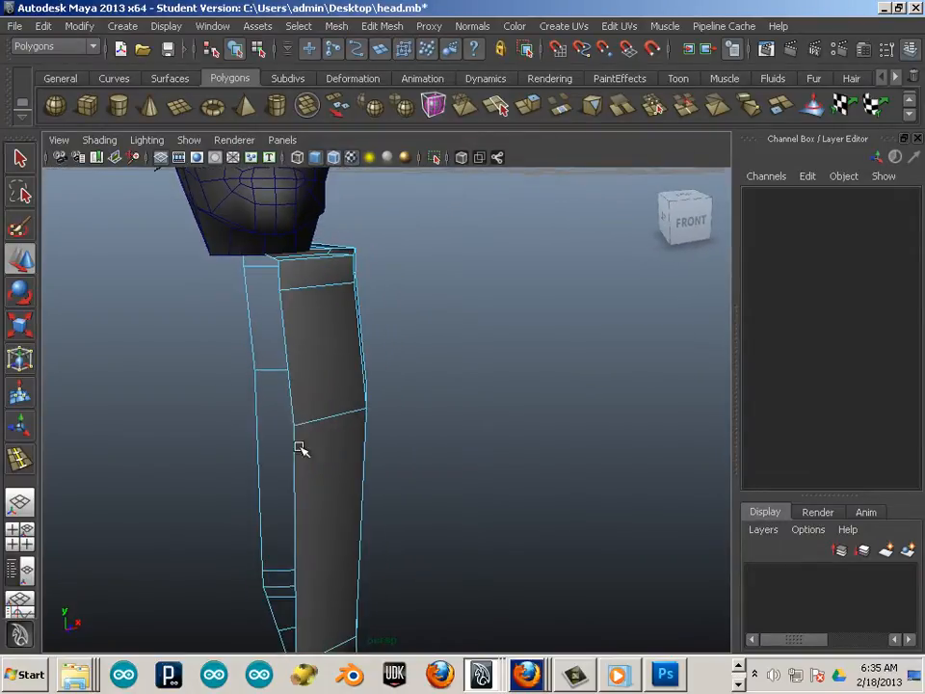
# Step: Extrude the border edge loop on the half torso's open inner side and move it a short way in negative X
pyautogui.doubleClick(290, 395)
pyautogui.keyDown('alt'); pyautogui.moveTo(289, 392); pyautogui.dragTo(416, 391); pyautogui.keyUp('alt')
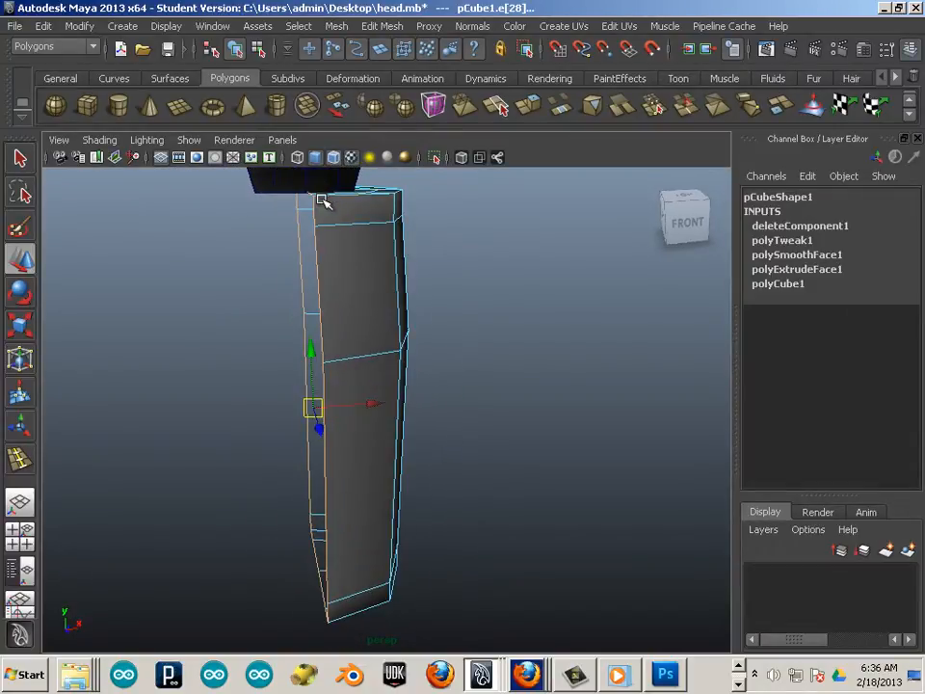
pyautogui.hotkey('ctrl', 'e')
pyautogui.click(19, 259)
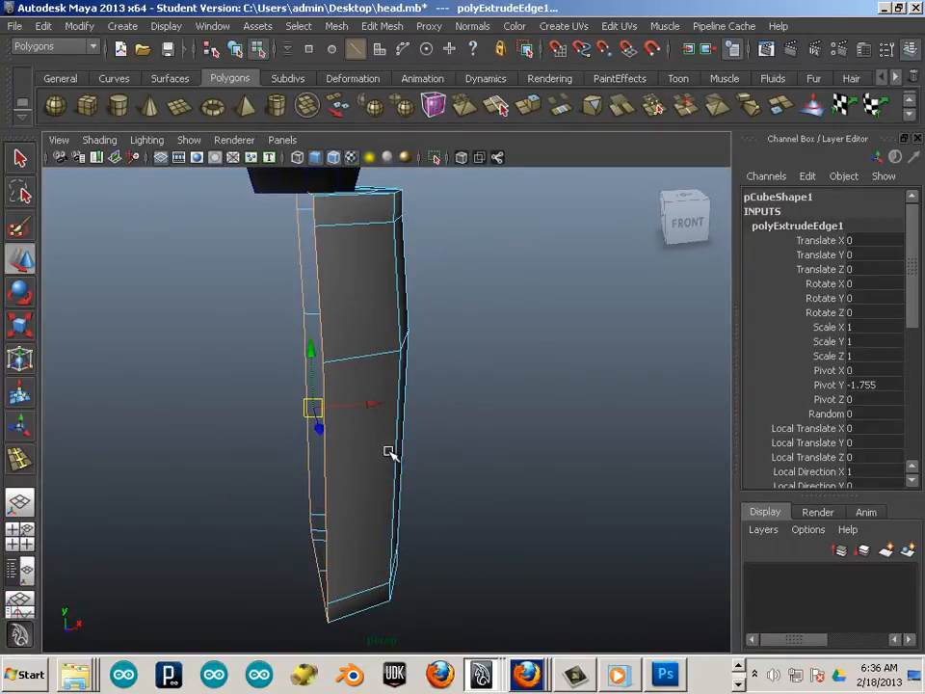
pyautogui.moveTo(364, 406); pyautogui.dragTo(354, 407)
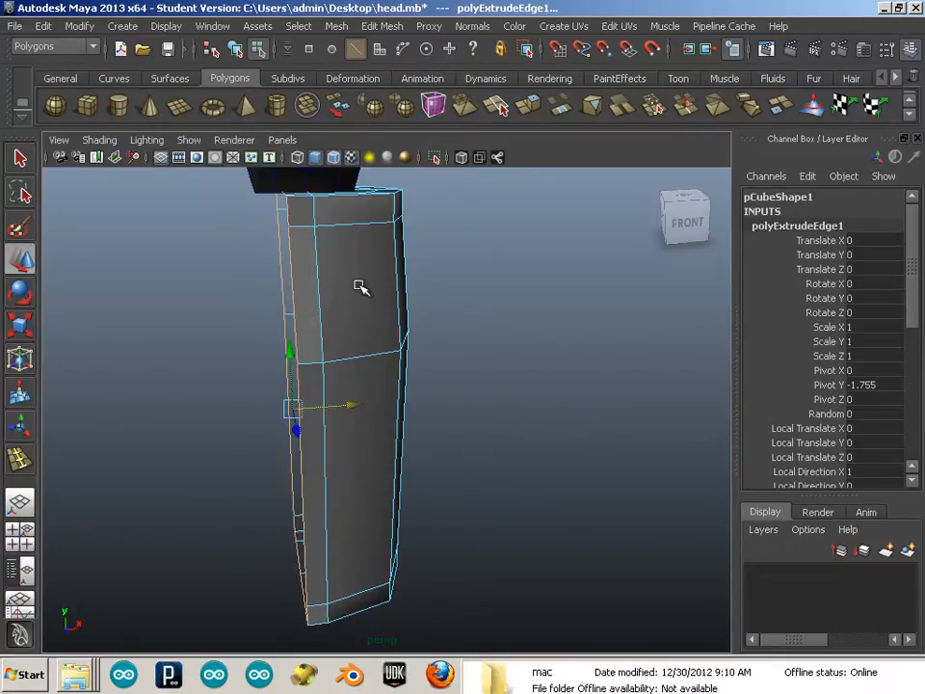
# Step: Return to object selection and snap the half torso's pivot to a vertex on its inner border at the middle row
pyautogui.press('F8')
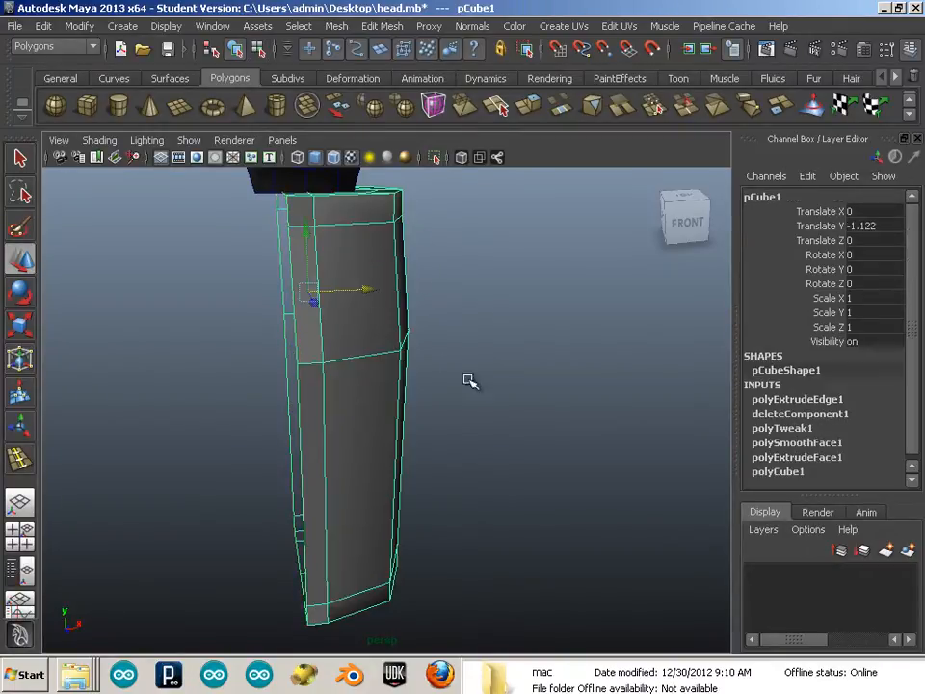
pyautogui.keyDown('alt'); pyautogui.moveTo(471, 380); pyautogui.dragTo(385, 367); pyautogui.keyUp('alt')
pyautogui.press('d')
pyautogui.press('v')
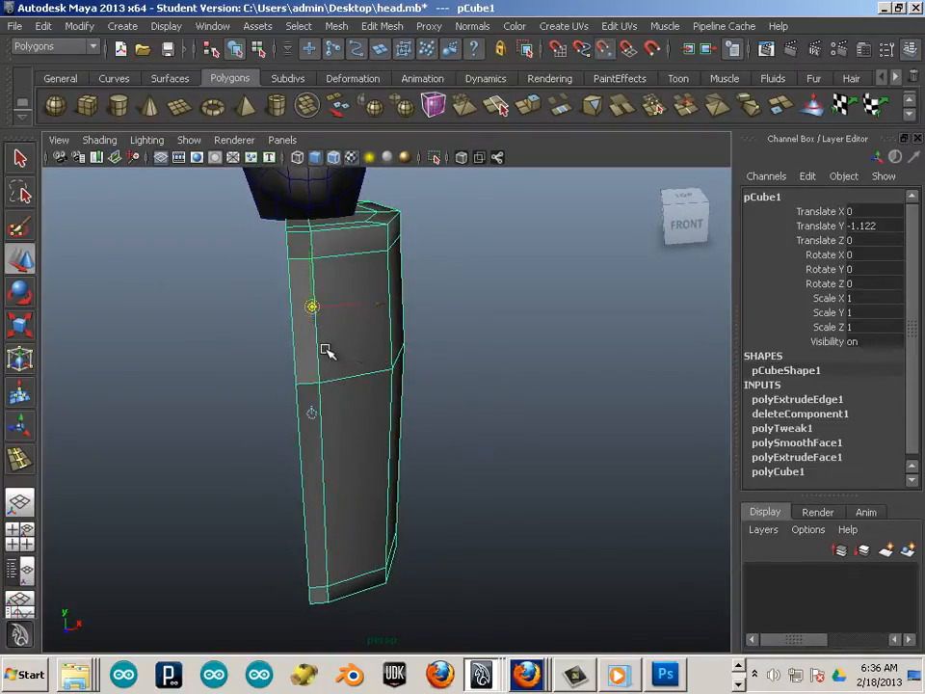
pyautogui.moveTo(314, 305); pyautogui.dragTo(297, 382)
# Step: Create a mirrored duplicate of the half torso with Duplicate Special, using a Scale X of -1
pyautogui.keyDown('alt'); pyautogui.moveTo(463, 399); pyautogui.dragTo(385, 326); pyautogui.keyUp('alt')
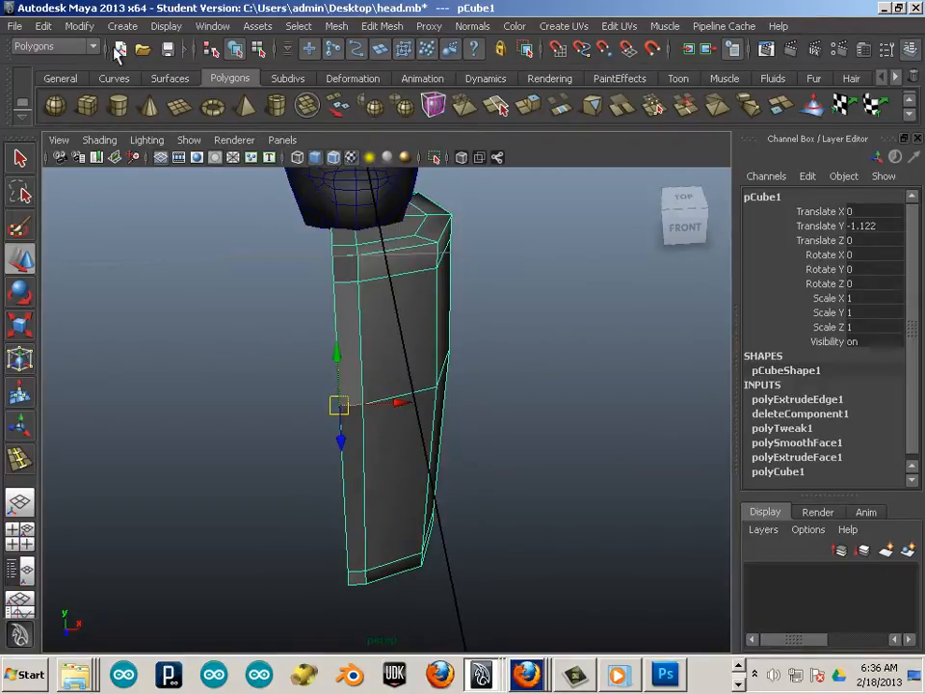
pyautogui.click(43, 26)
pyautogui.click(137, 425)
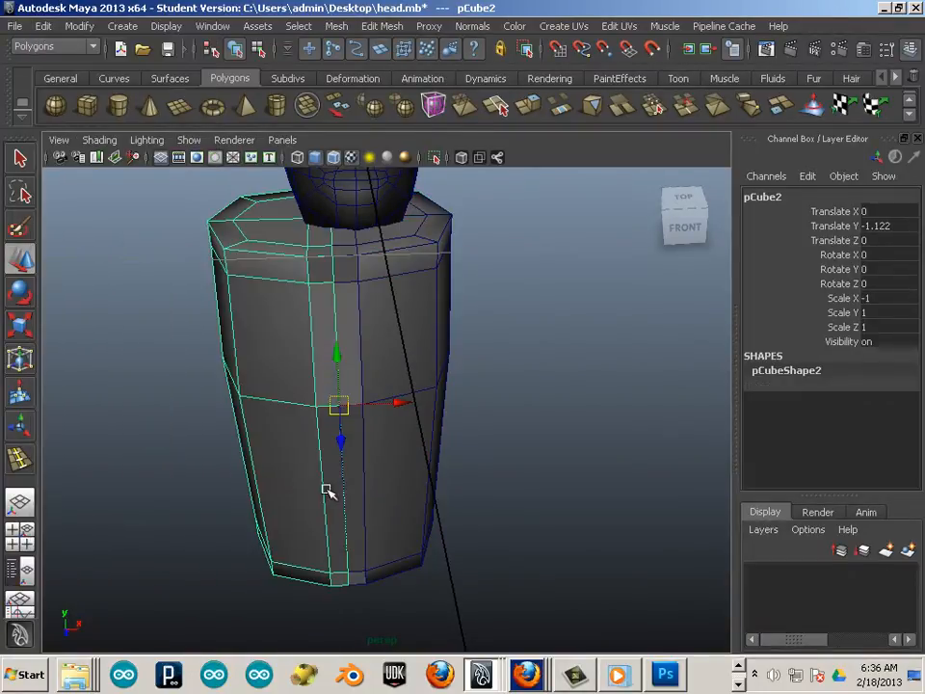
# Step: Examine the two torso halves and their center seam from several angles and up close
pyautogui.keyDown('alt'); pyautogui.moveTo(324, 489); pyautogui.dragTo(320, 448); pyautogui.keyUp('alt')
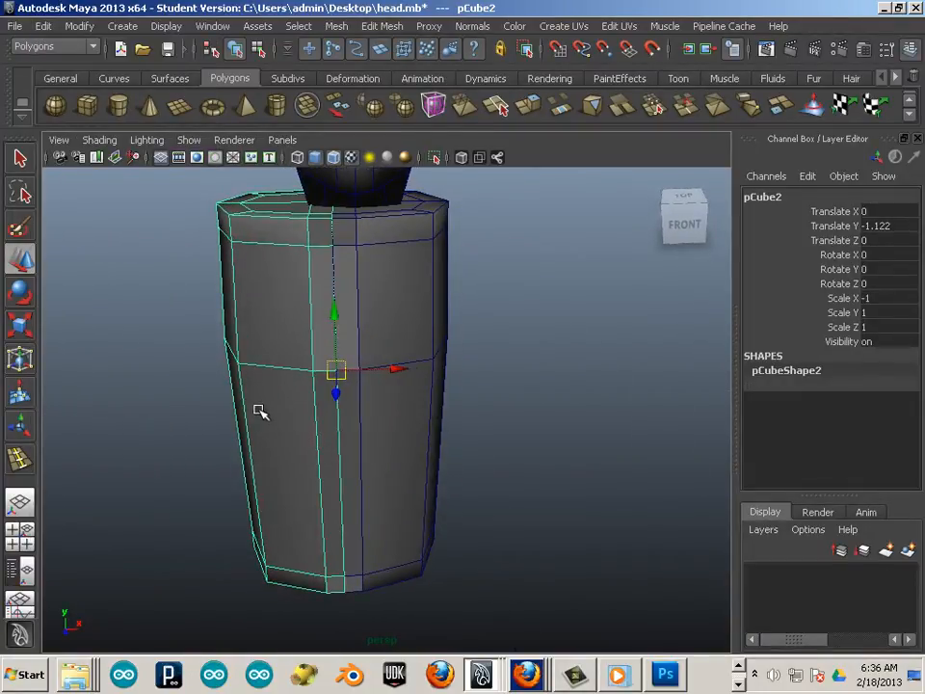
pyautogui.moveTo(223, 403)
pyautogui.keyDown('alt'); pyautogui.mouseDown()
pyautogui.moveTo(243, 380)
pyautogui.moveTo(214, 391)
pyautogui.mouseUp(); pyautogui.keyUp('alt')
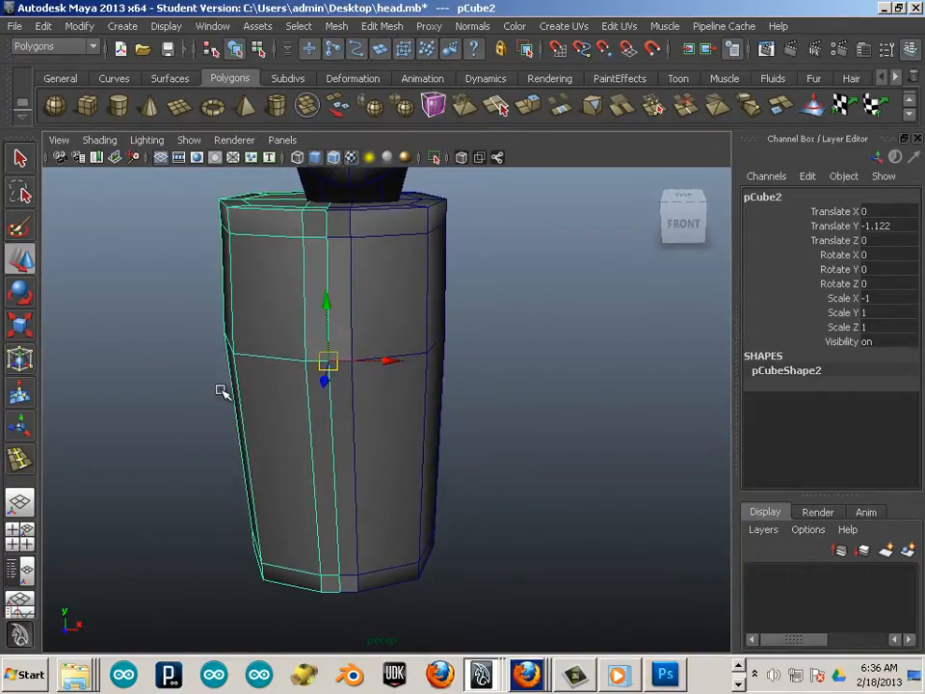
pyautogui.moveTo(241, 391)
pyautogui.keyDown('alt'); pyautogui.mouseDown()
pyautogui.moveTo(242, 345)
pyautogui.moveTo(261, 364)
pyautogui.moveTo(226, 378)
pyautogui.mouseUp(); pyautogui.keyUp('alt')
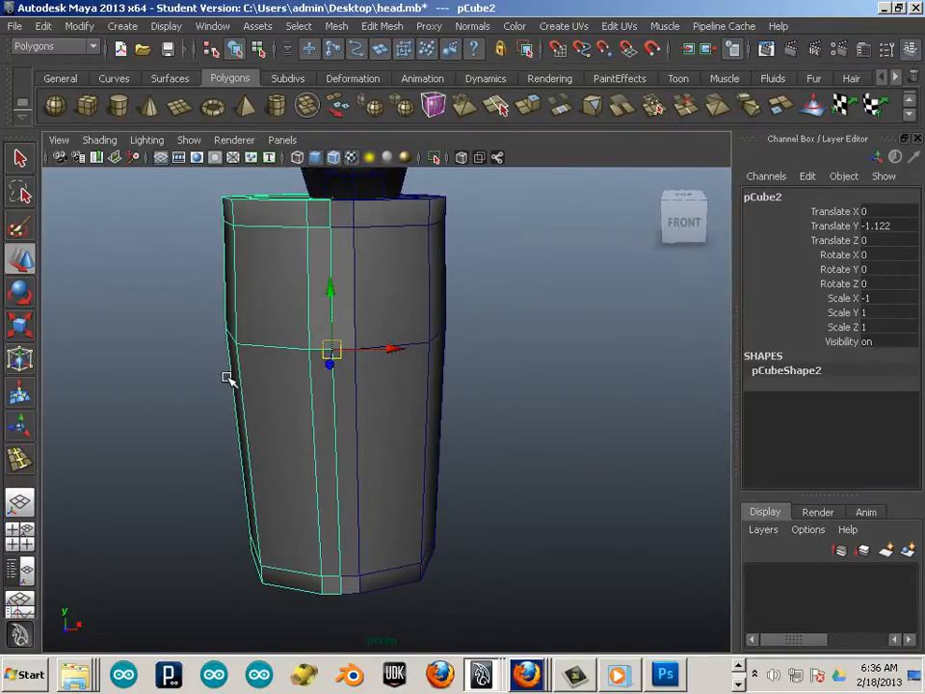
pyautogui.keyDown('alt'); pyautogui.moveTo(295, 385); pyautogui.dragTo(332, 399); pyautogui.keyUp('alt')
pyautogui.scroll(3, 366, 378)
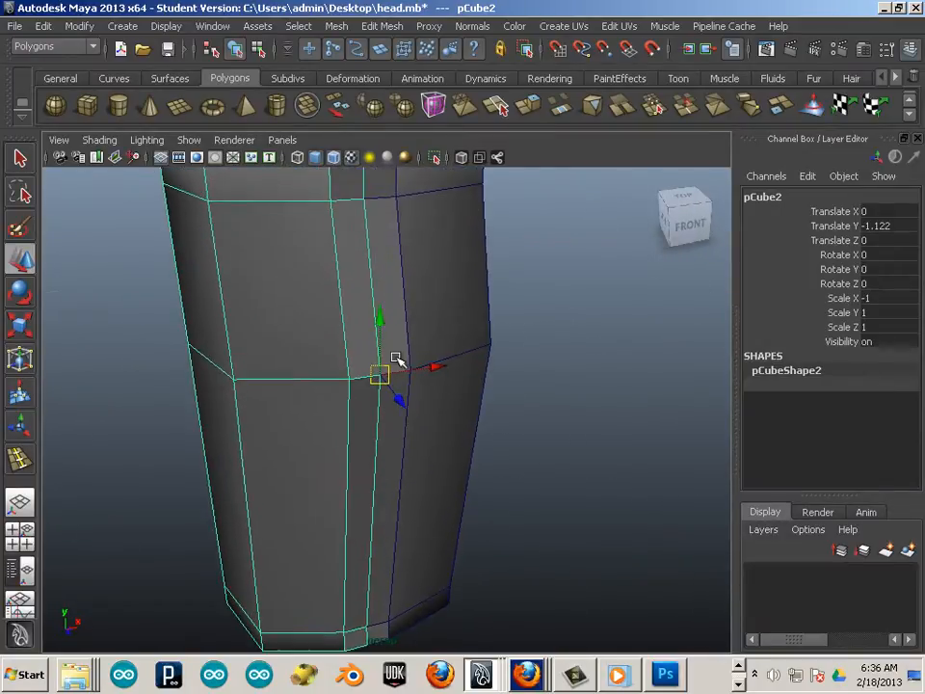
pyautogui.keyDown('alt'); pyautogui.moveTo(473, 325); pyautogui.dragTo(421, 329); pyautogui.keyUp('alt')
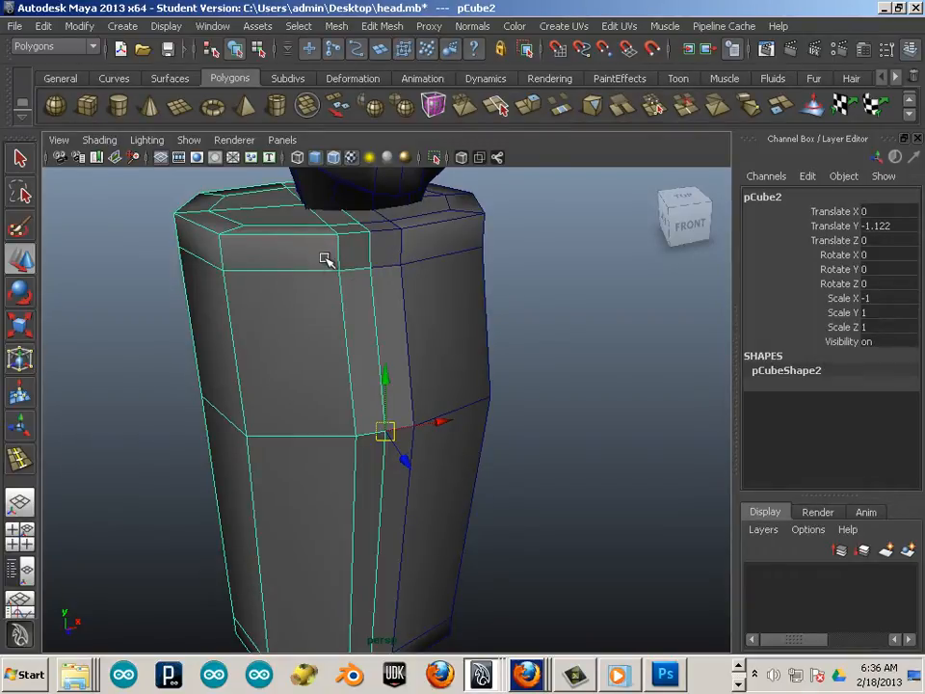
pyautogui.keyDown('alt'); pyautogui.moveTo(326, 260); pyautogui.dragTo(300, 293); pyautogui.keyUp('alt')
# Step: Select both torso halves and combine them into a single mesh
pyautogui.click(324, 300)
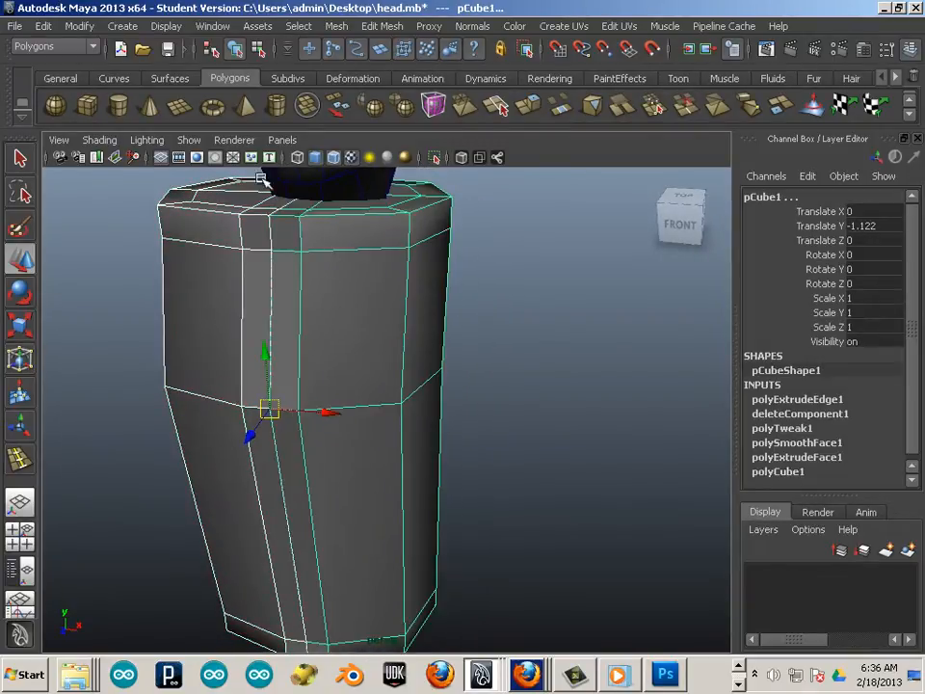
pyautogui.click(336, 28)
pyautogui.click(366, 35)
pyautogui.click(339, 43)
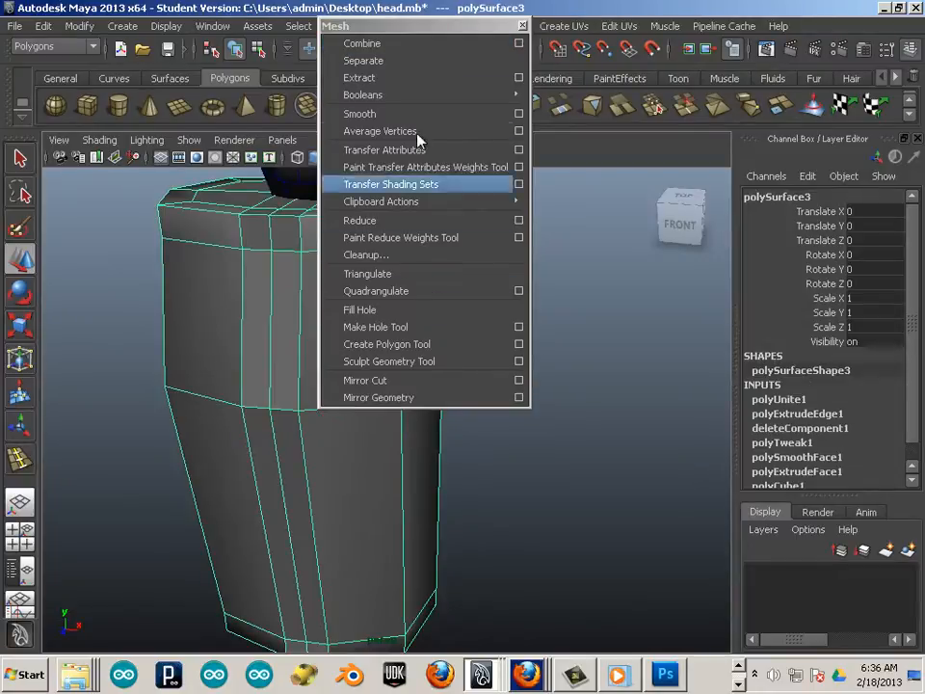
# Step: Park the torn-off Mesh command list over the Channel Box, clear of the viewport
pyautogui.click(433, 29)
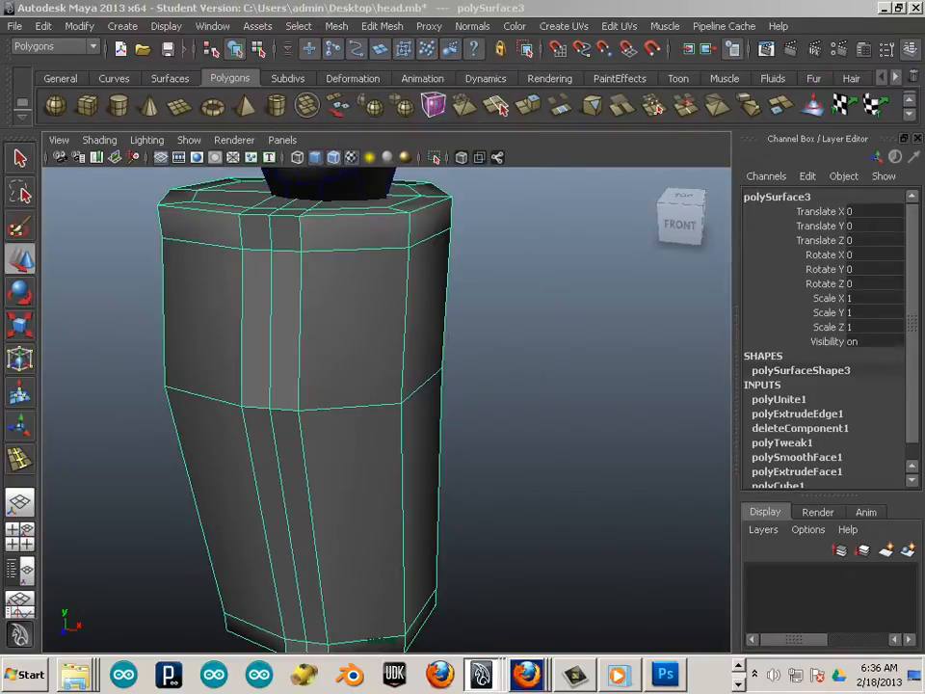
pyautogui.moveTo(794, 171); pyautogui.dragTo(780, 173)
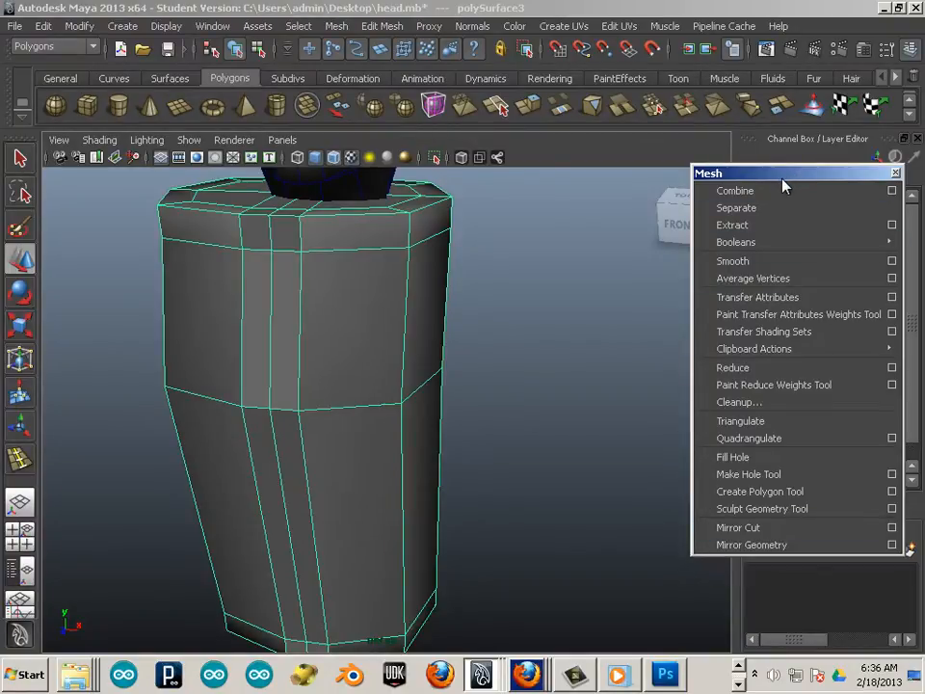
pyautogui.moveTo(783, 185); pyautogui.dragTo(786, 202)
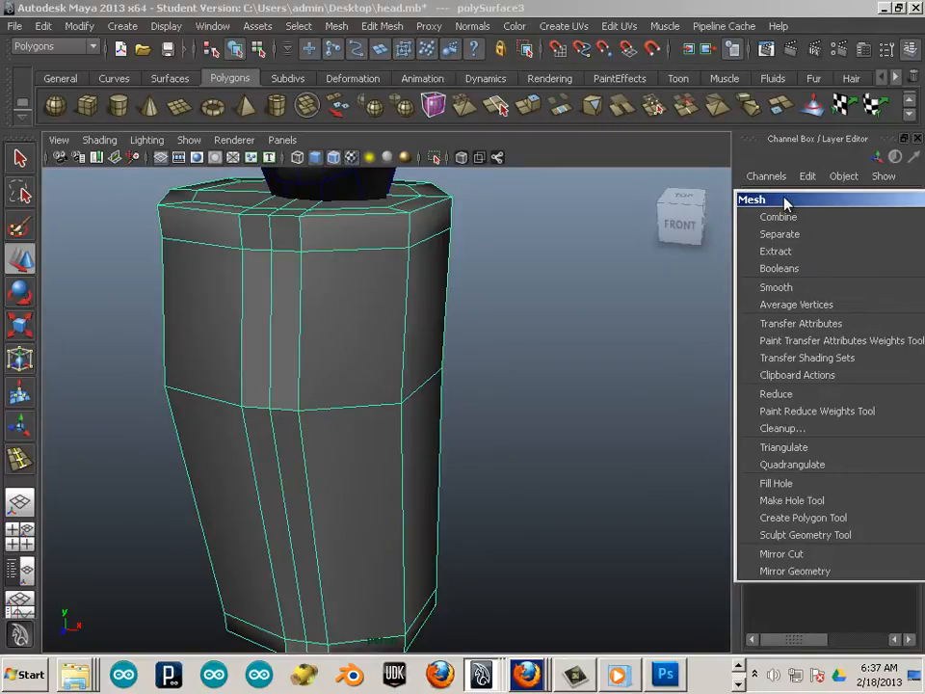
# Step: In the front view, select the torso's three central vertex columns and merge them with the Merge command
pyautogui.click(598, 276)
pyautogui.keyDown('alt'); pyautogui.moveTo(598, 276); pyautogui.dragTo(536, 271); pyautogui.keyUp('alt')
pyautogui.click(419, 309)
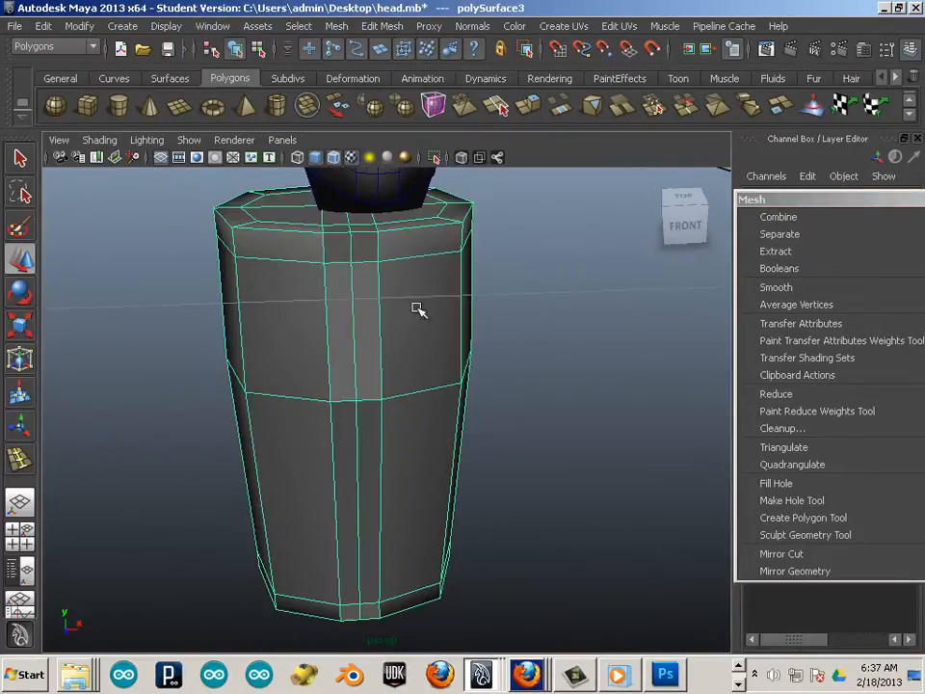
pyautogui.keyDown('alt'); pyautogui.moveTo(428, 338); pyautogui.dragTo(389, 311); pyautogui.keyUp('alt')
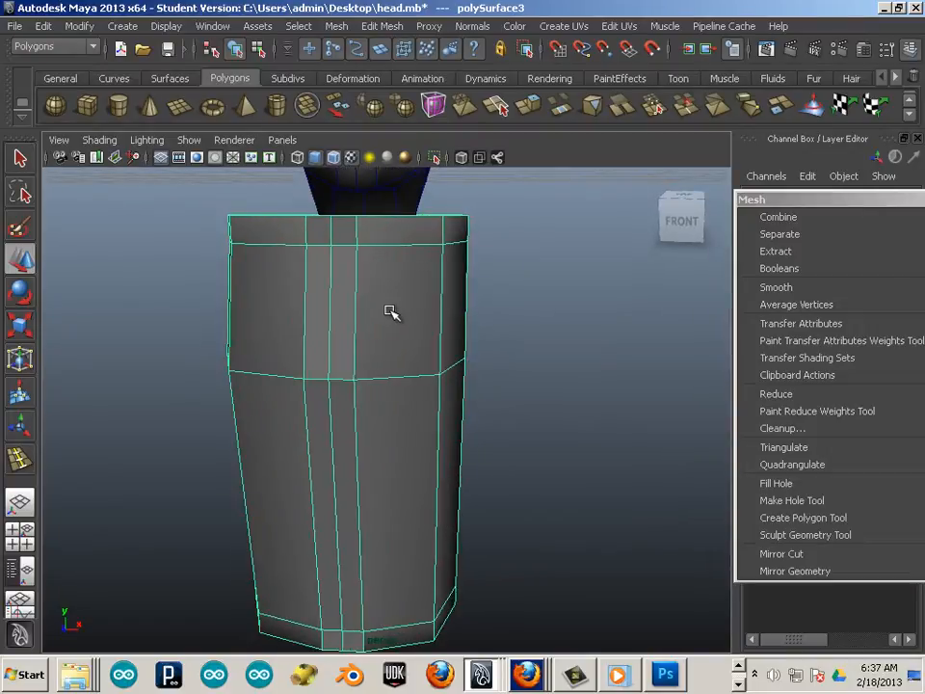
pyautogui.click(489, 356)
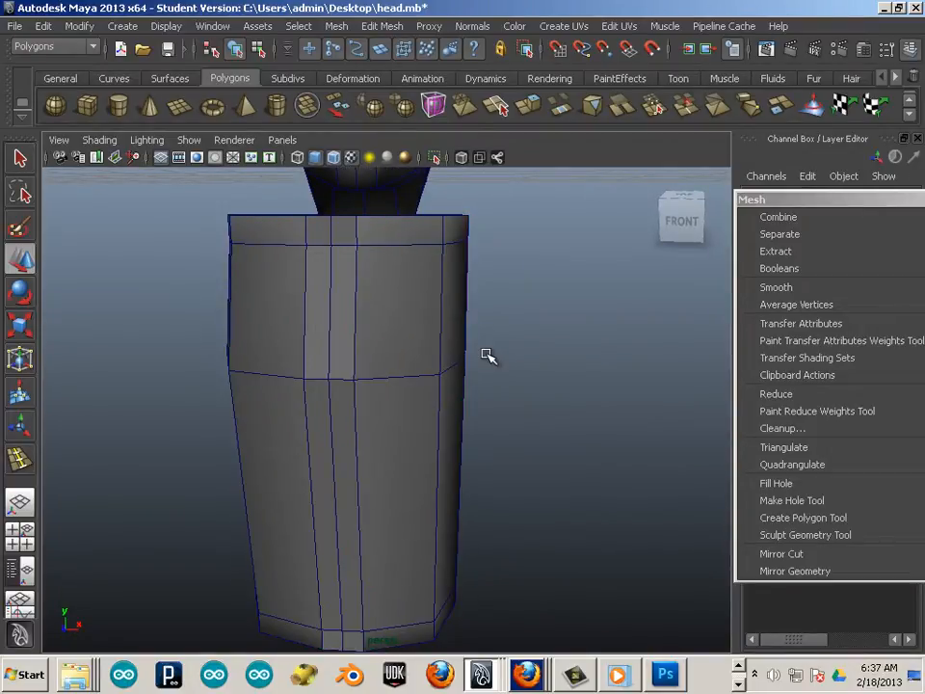
pyautogui.press('space')
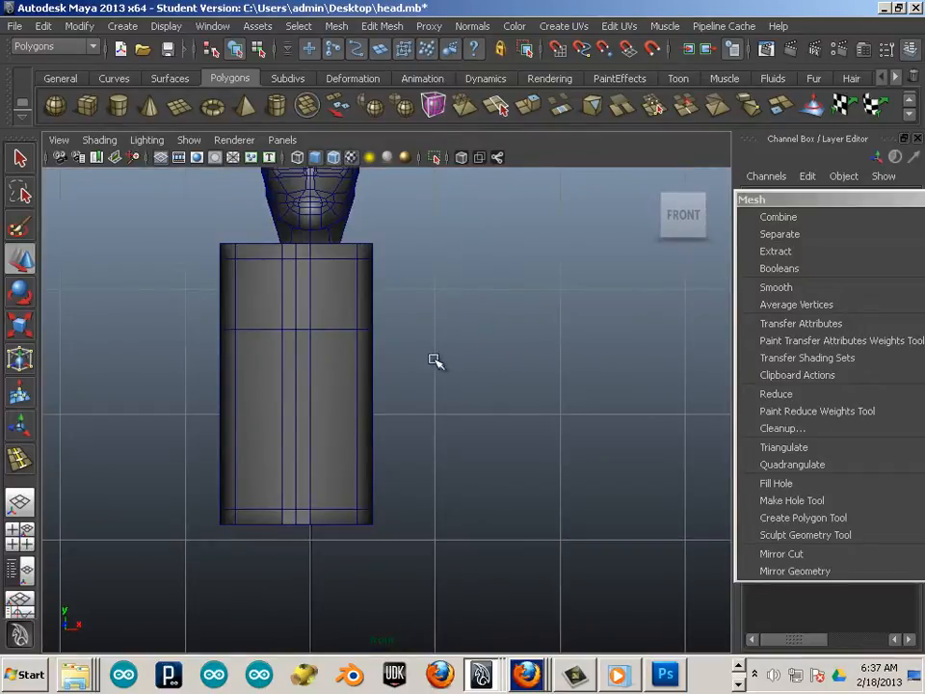
pyautogui.keyDown('alt'); pyautogui.moveTo(433, 361); pyautogui.dragTo(375, 374, button='middle'); pyautogui.keyUp('alt')
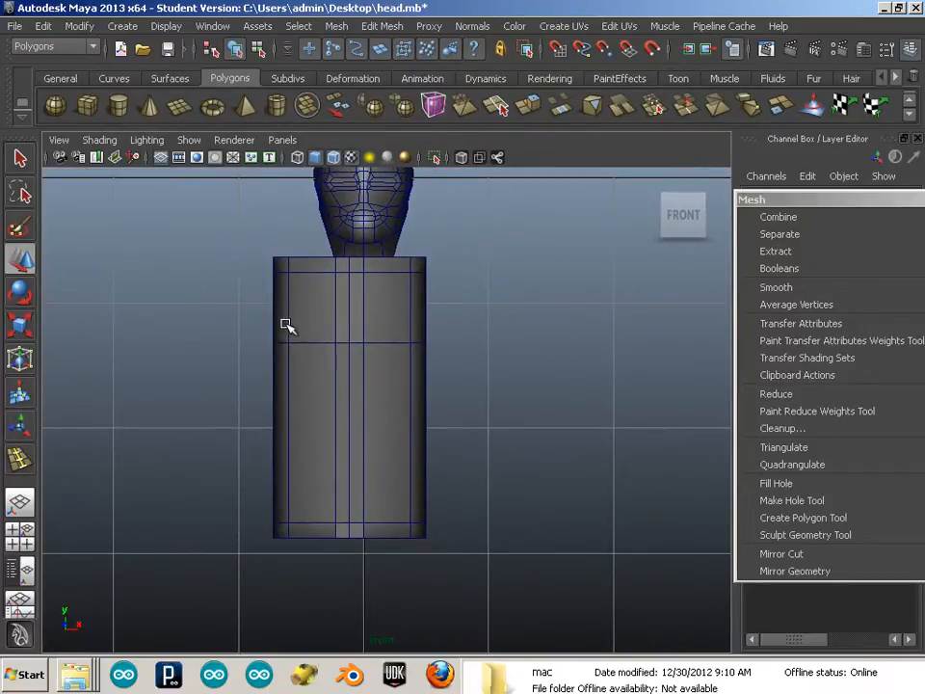
pyautogui.moveTo(287, 326); pyautogui.dragTo(323, 248, button='right')
pyautogui.moveTo(246, 400); pyautogui.dragTo(384, 596)
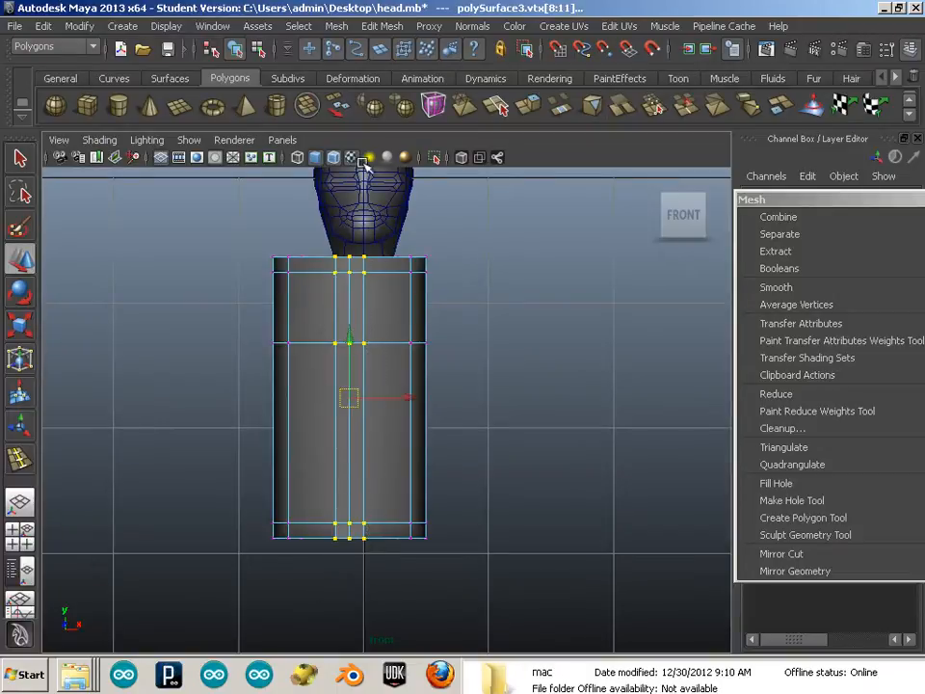
pyautogui.click(383, 29)
pyautogui.click(461, 425)
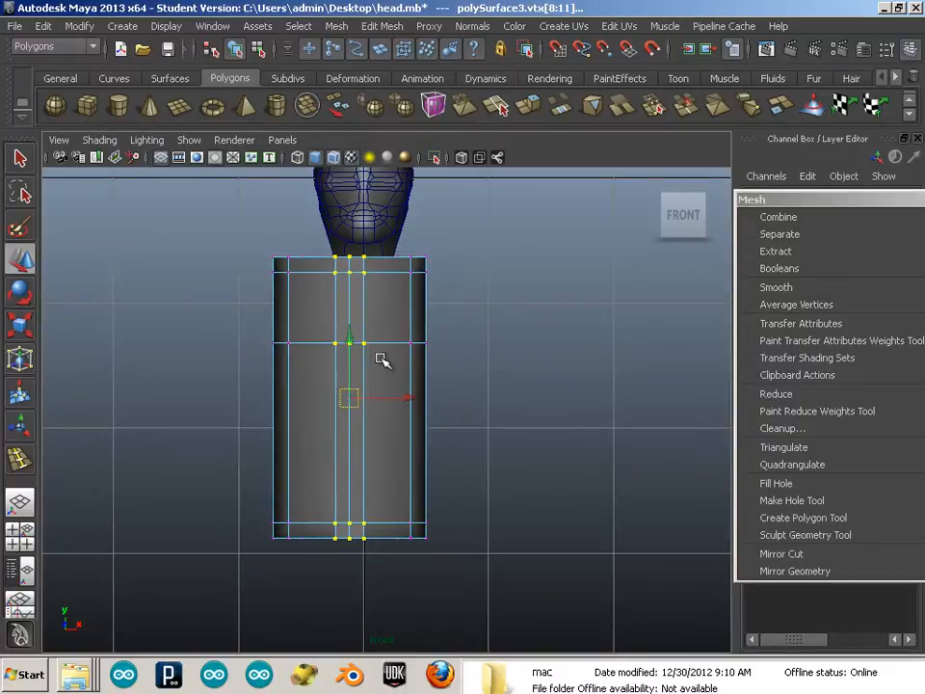
# Step: Insert a horizontal edge loop around the torso below the middle row and lower its vertices slightly
pyautogui.moveTo(388, 355); pyautogui.dragTo(429, 339, button='right')
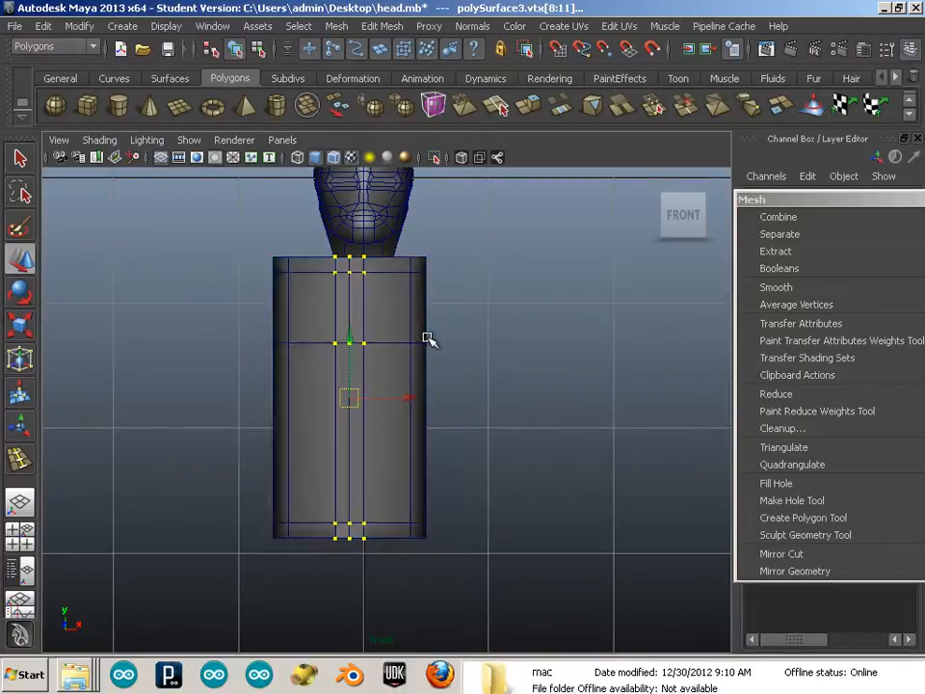
pyautogui.press('g')
pyautogui.click(416, 388)
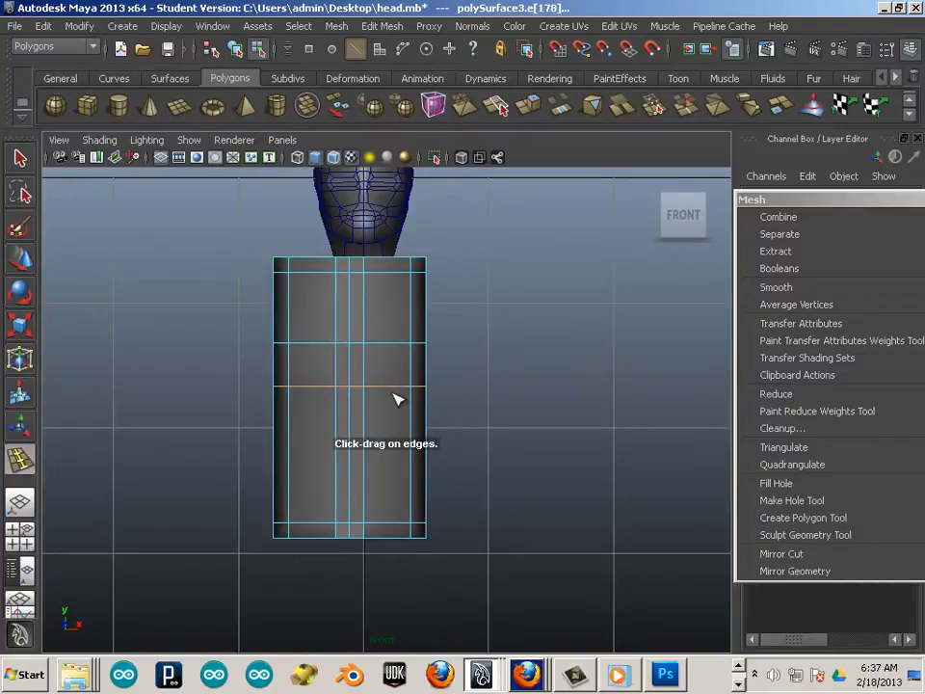
pyautogui.click(21, 260)
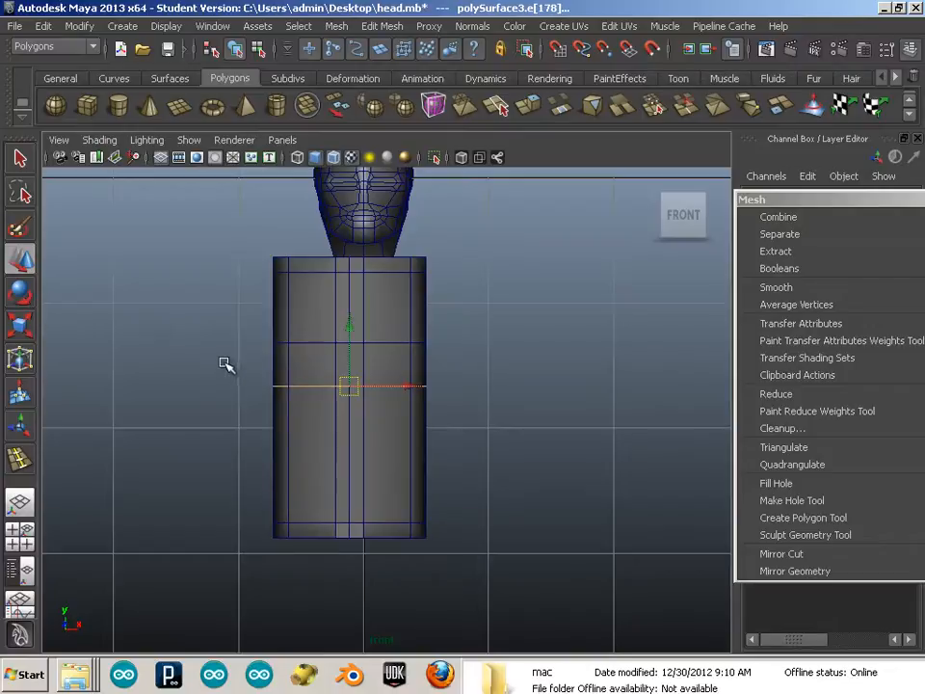
pyautogui.moveTo(192, 372); pyautogui.dragTo(467, 424)
pyautogui.moveTo(347, 344); pyautogui.dragTo(348, 360)
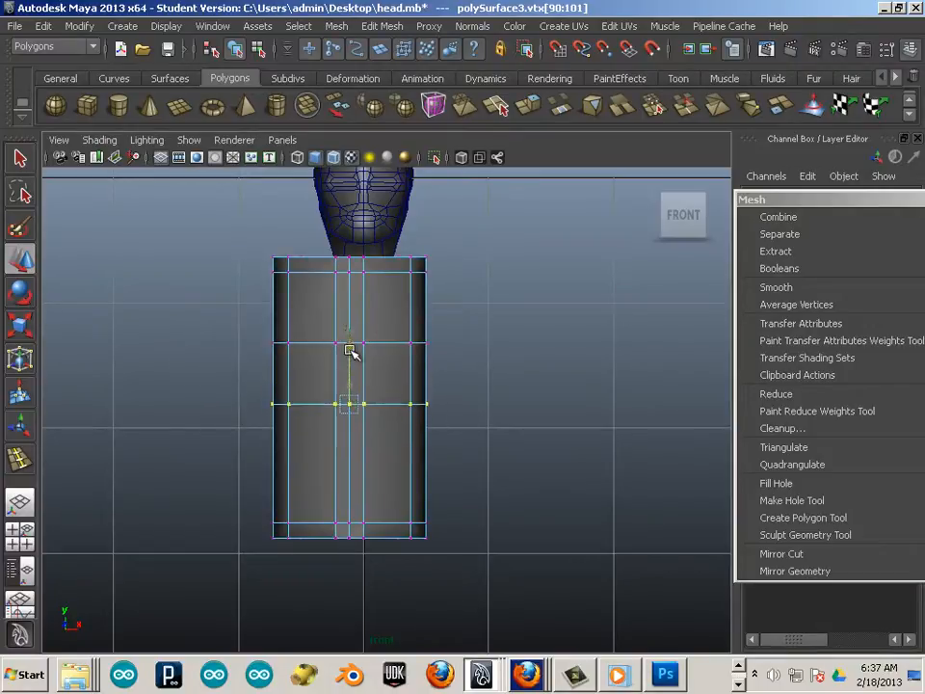
pyautogui.click(452, 334)
# Step: Duplicate the head, move the copy beside the original along positive X, and make a second copy at the same spacing
pyautogui.keyDown('alt'); pyautogui.moveTo(400, 261); pyautogui.dragTo(388, 301, button='middle'); pyautogui.keyUp('alt')
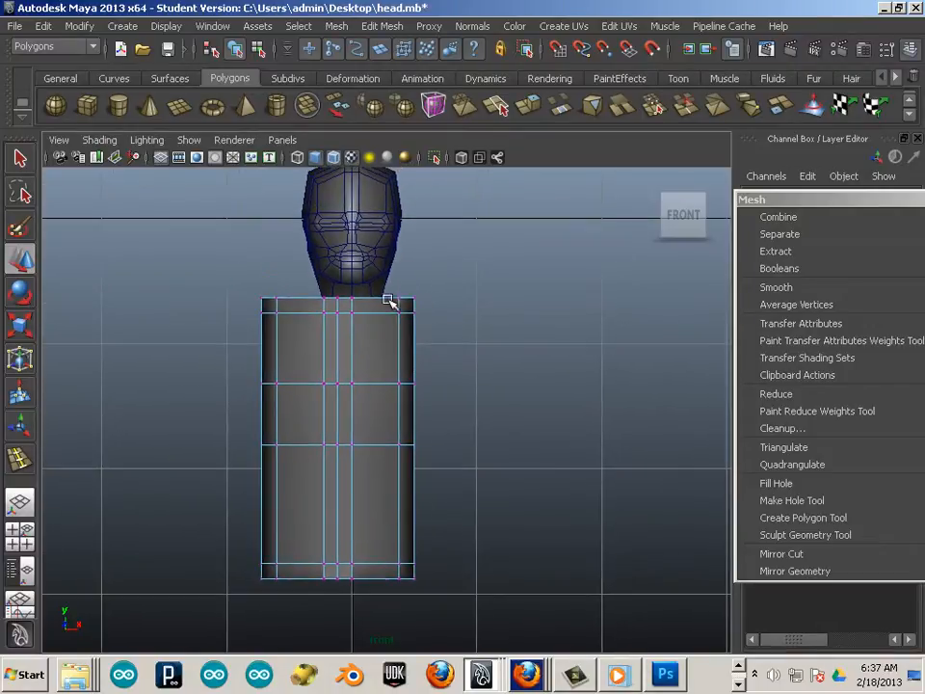
pyautogui.click(386, 228)
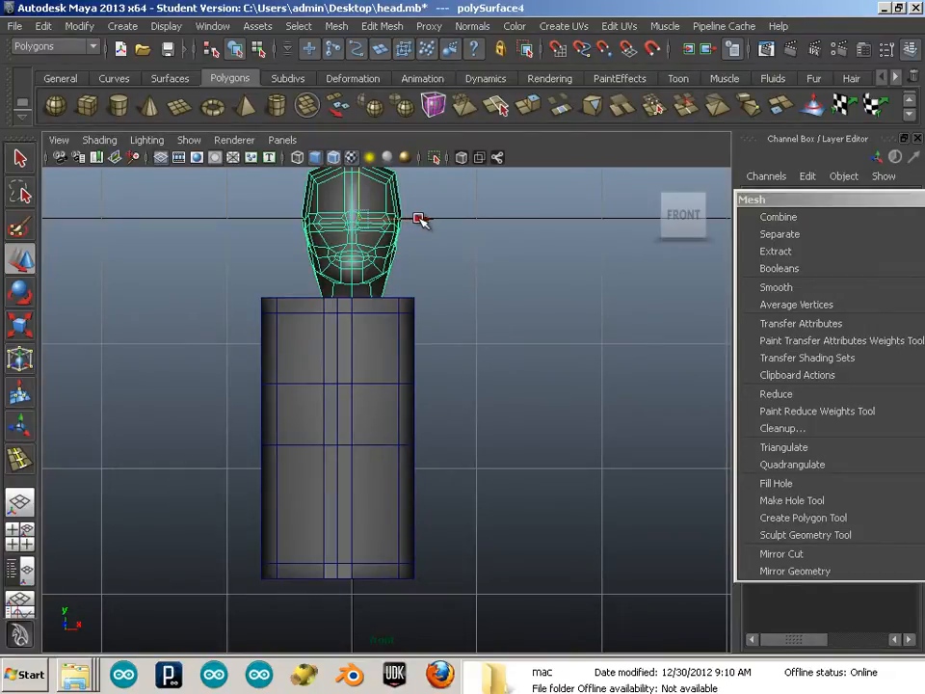
pyautogui.moveTo(419, 219); pyautogui.dragTo(605, 253)
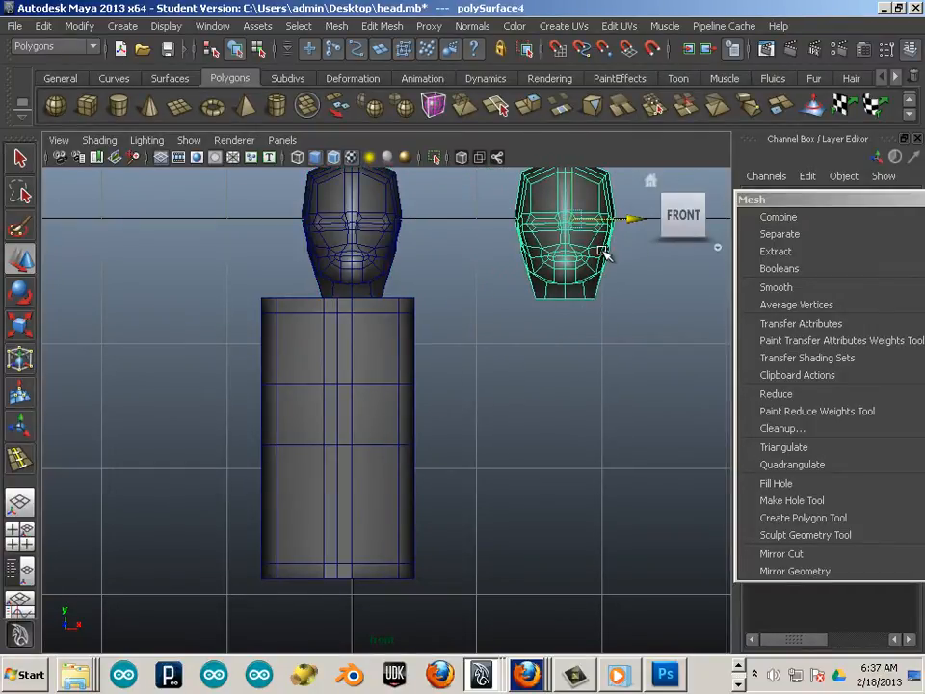
pyautogui.click(601, 253)
# Step: Raise the first head copy slightly and move the second head copy directly beneath it
pyautogui.click(567, 206)
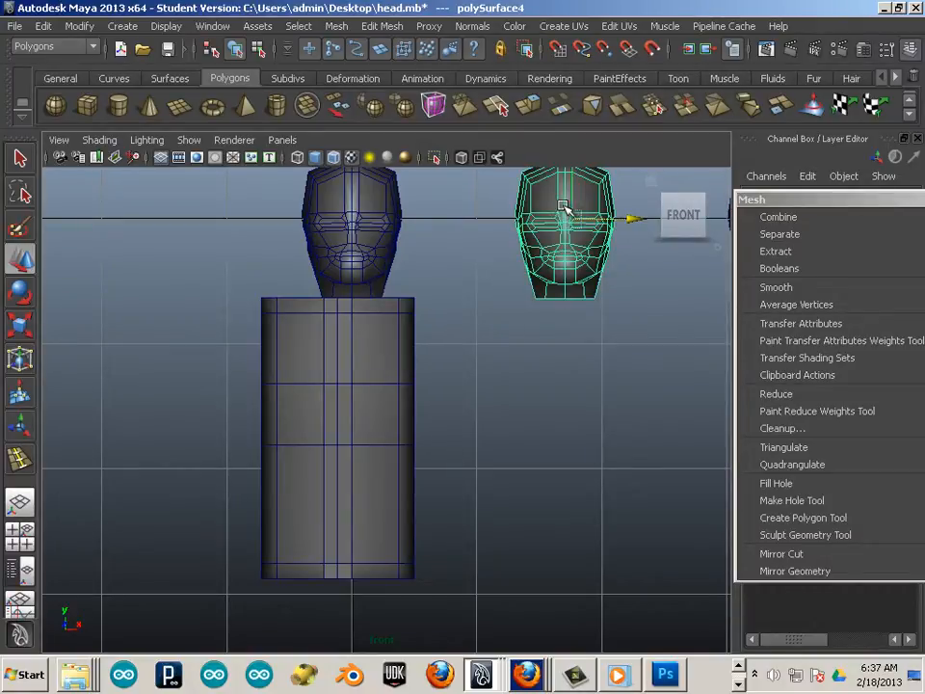
pyautogui.keyDown('alt'); pyautogui.moveTo(566, 210); pyautogui.dragTo(560, 275, button='middle'); pyautogui.keyUp('alt')
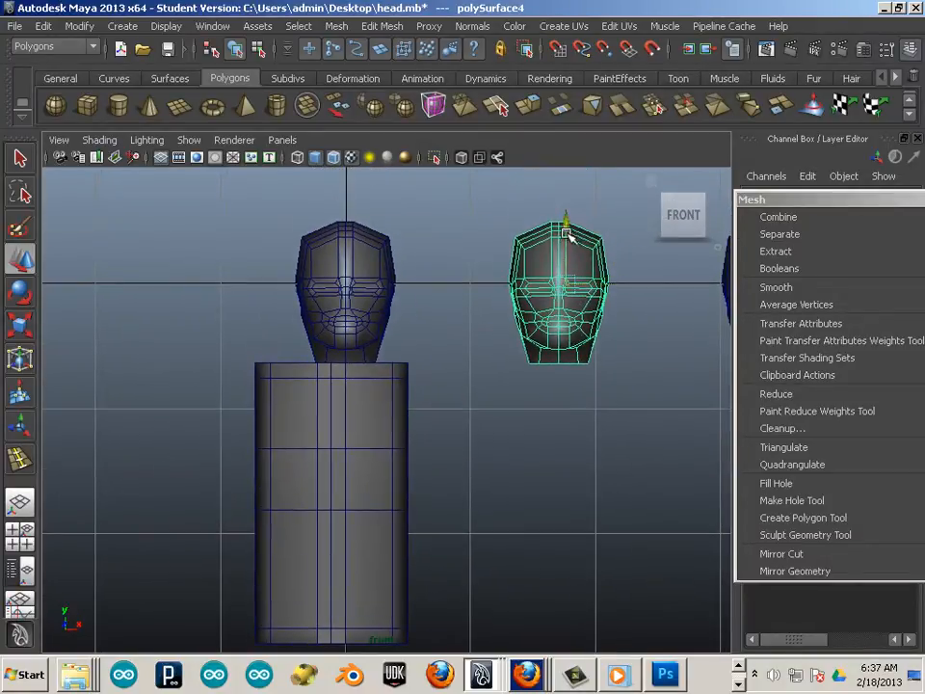
pyautogui.moveTo(568, 234)
pyautogui.mouseDown()
pyautogui.moveTo(541, 347)
pyautogui.moveTo(566, 242)
pyautogui.moveTo(556, 223)
pyautogui.mouseUp()
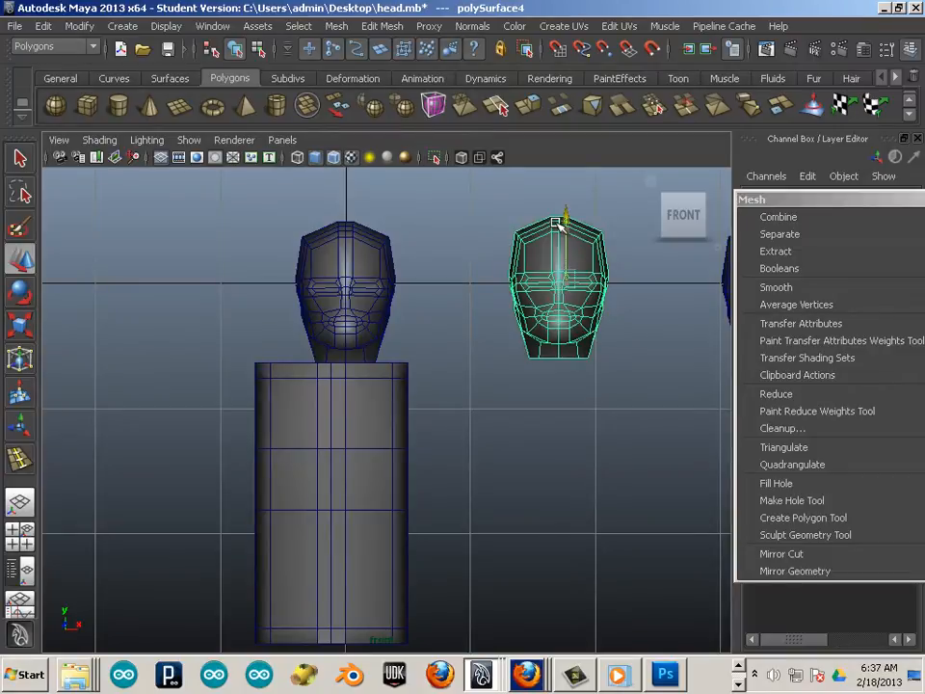
pyautogui.keyDown('alt'); pyautogui.moveTo(622, 335); pyautogui.dragTo(555, 330, button='middle'); pyautogui.keyUp('alt')
pyautogui.click(675, 294)
pyautogui.moveTo(709, 285); pyautogui.dragTo(495, 443)
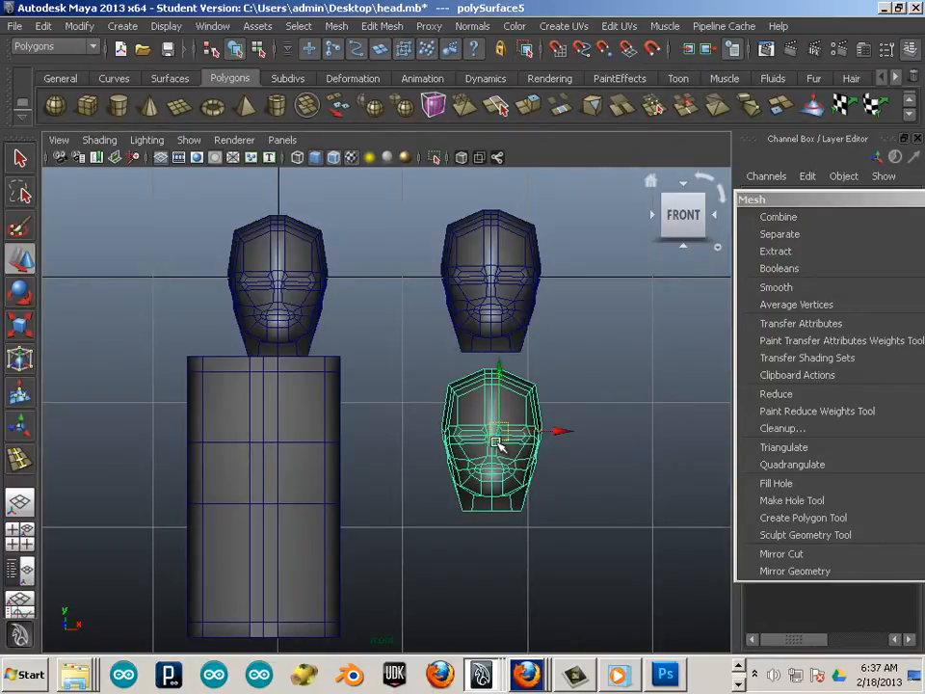
# Step: Raise the second head copy, duplicate it, stack the new copy beneath it, and raise both lower heads slightly
pyautogui.moveTo(502, 375); pyautogui.dragTo(506, 362)
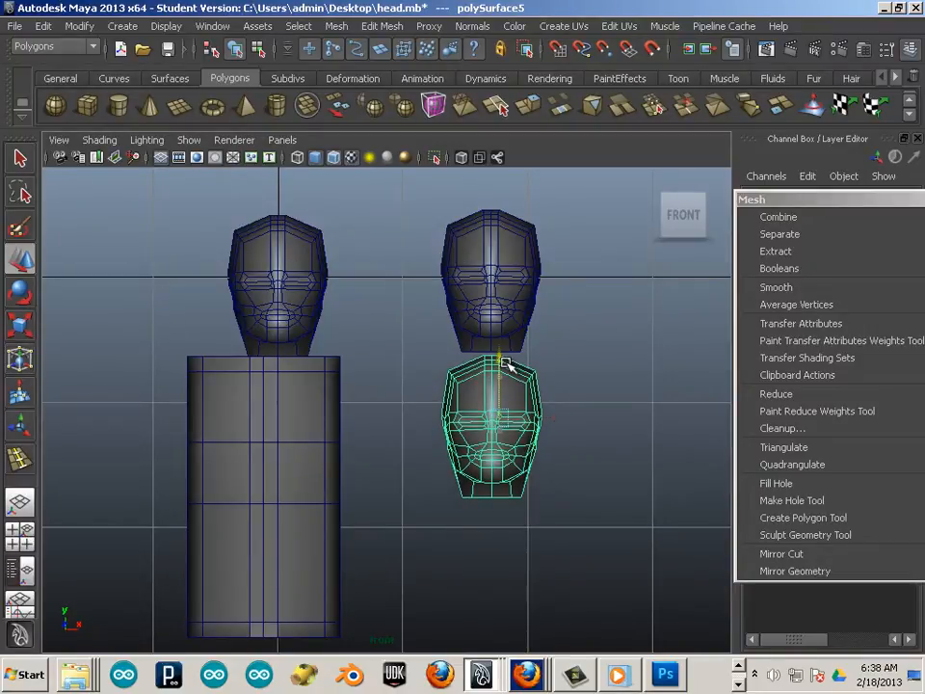
pyautogui.hotkey('ctrl', 'd')
pyautogui.moveTo(498, 361); pyautogui.dragTo(489, 536)
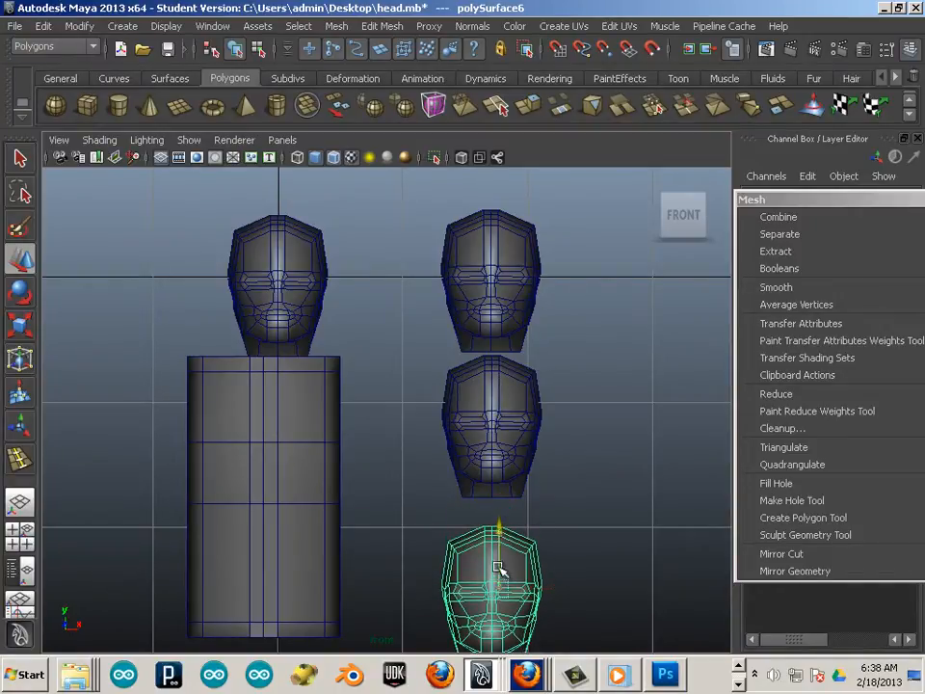
pyautogui.moveTo(499, 526); pyautogui.dragTo(504, 485)
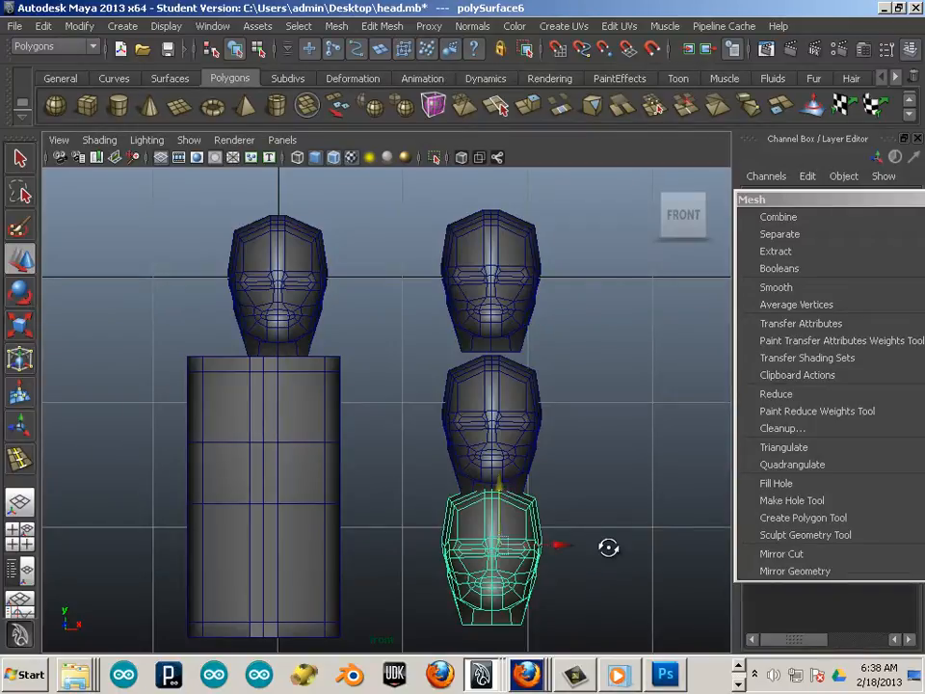
pyautogui.keyDown('shift'); pyautogui.click(508, 443); pyautogui.keyUp('shift')
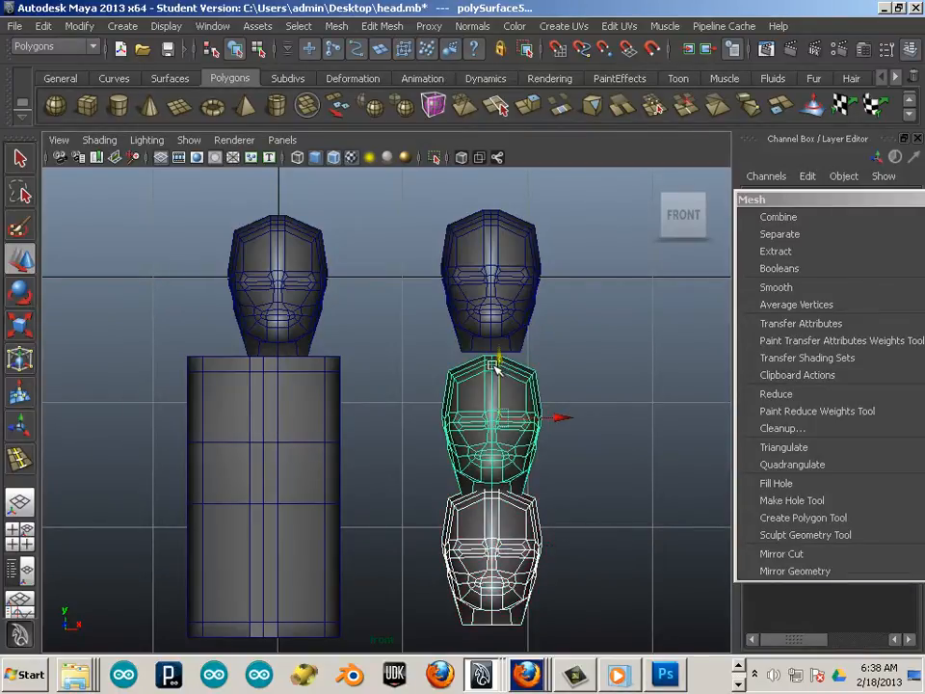
pyautogui.moveTo(488, 357); pyautogui.dragTo(499, 355)
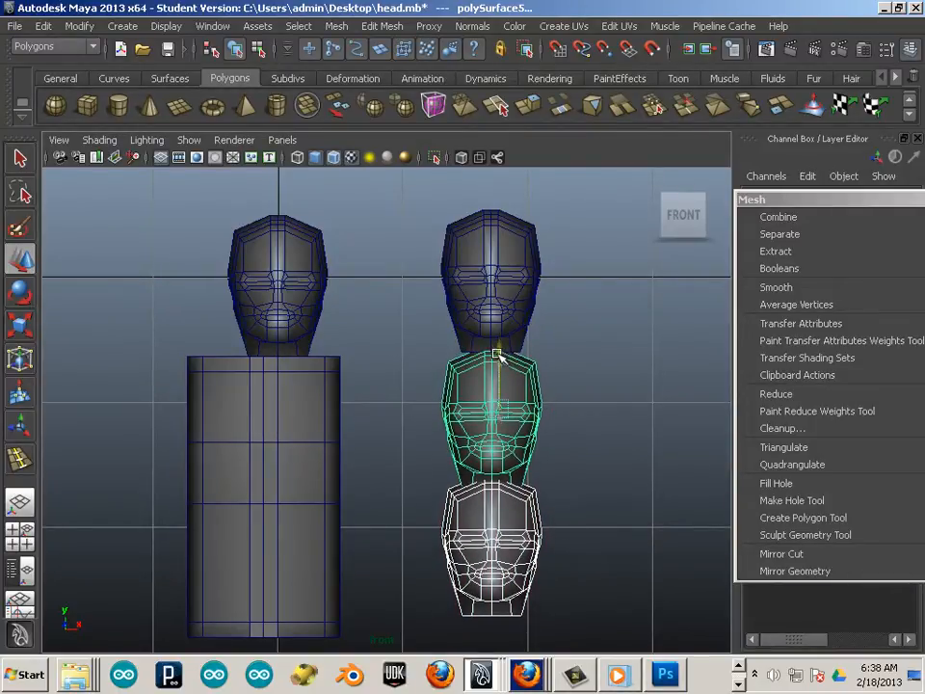
pyautogui.click(582, 563)
pyautogui.keyDown('alt'); pyautogui.moveTo(568, 564); pyautogui.dragTo(581, 526, button='middle'); pyautogui.keyUp('alt')
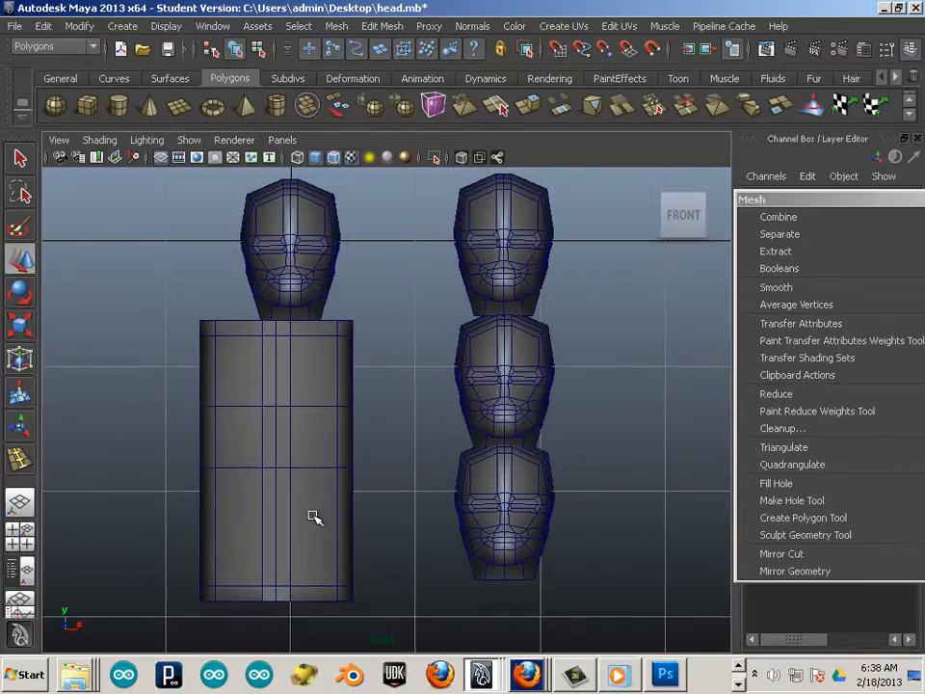
# Step: Move the torso slightly along positive X to centre it beneath the head, and place its pivot on the centre line at the upper-middle loop
pyautogui.click(314, 517)
pyautogui.keyDown('alt'); pyautogui.moveTo(342, 548); pyautogui.dragTo(383, 525, button='middle'); pyautogui.keyUp('alt')
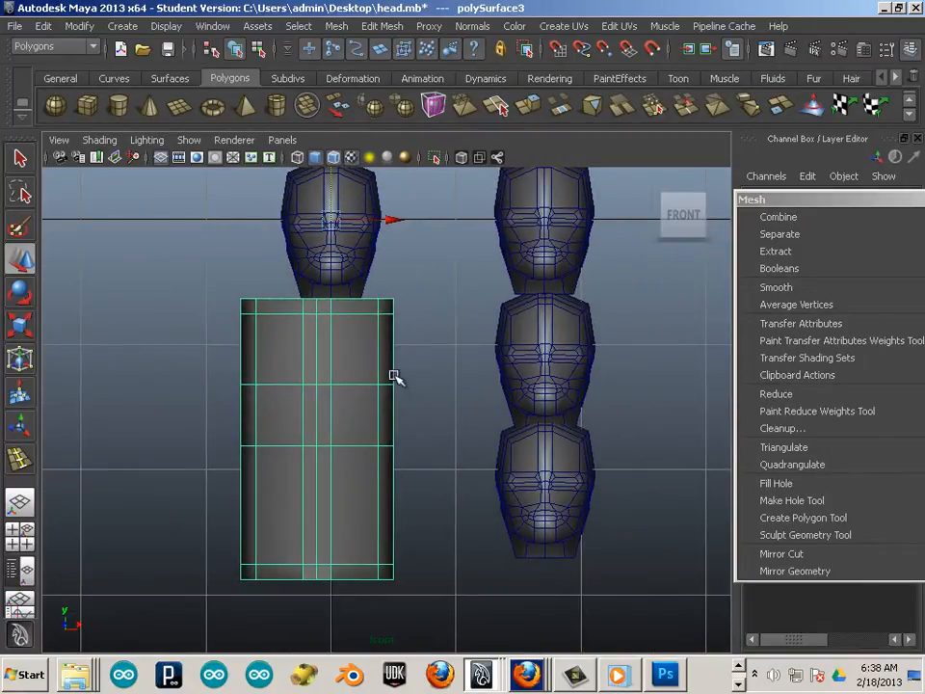
pyautogui.moveTo(397, 221); pyautogui.dragTo(411, 220)
pyautogui.press('Insert')
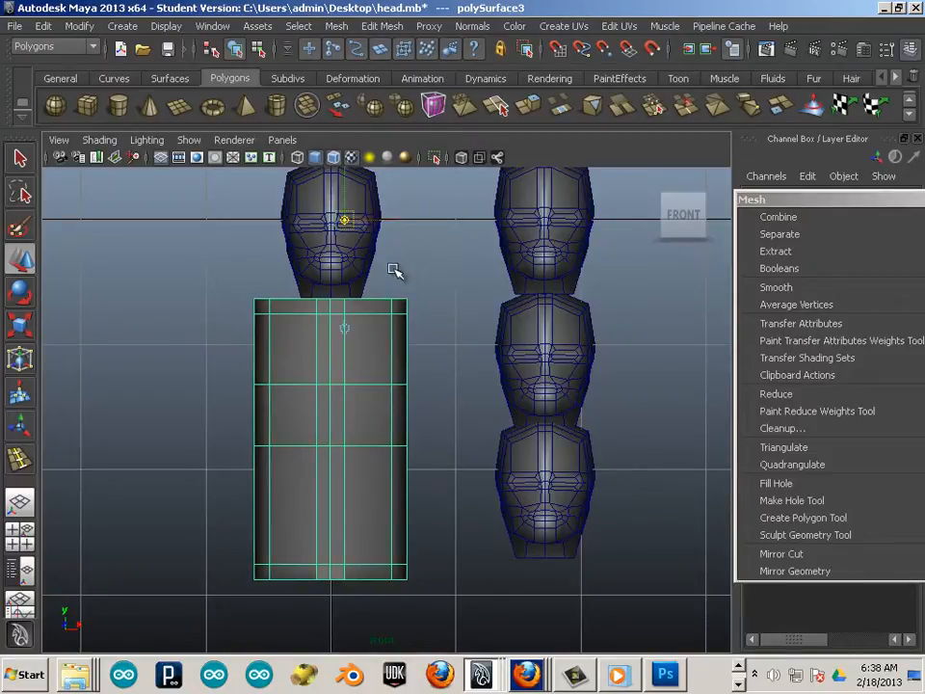
pyautogui.moveTo(344, 219); pyautogui.dragTo(330, 385)
pyautogui.press('Insert')
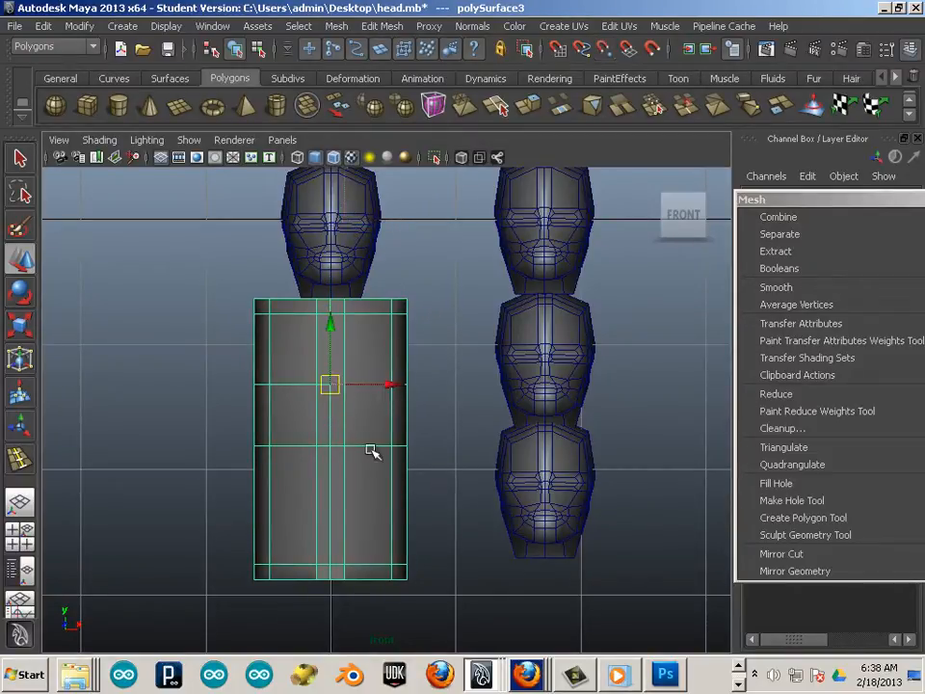
# Step: Adjust the torso's height so its top edge sits just beneath the head's neck
pyautogui.keyDown('alt'); pyautogui.moveTo(366, 501); pyautogui.dragTo(390, 533, button='middle'); pyautogui.keyUp('alt')
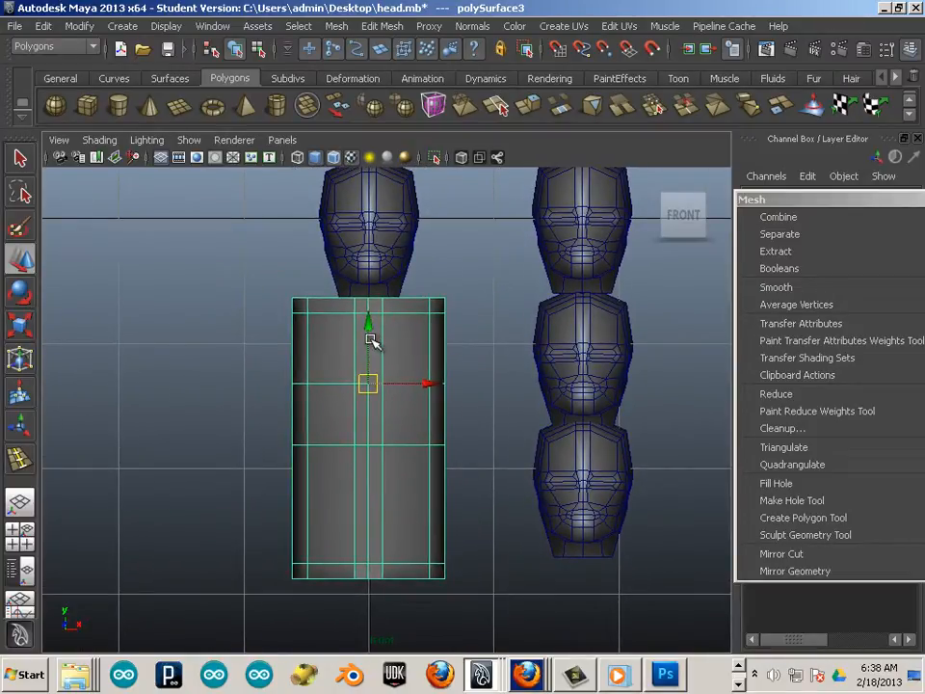
pyautogui.moveTo(374, 387); pyautogui.dragTo(373, 351)
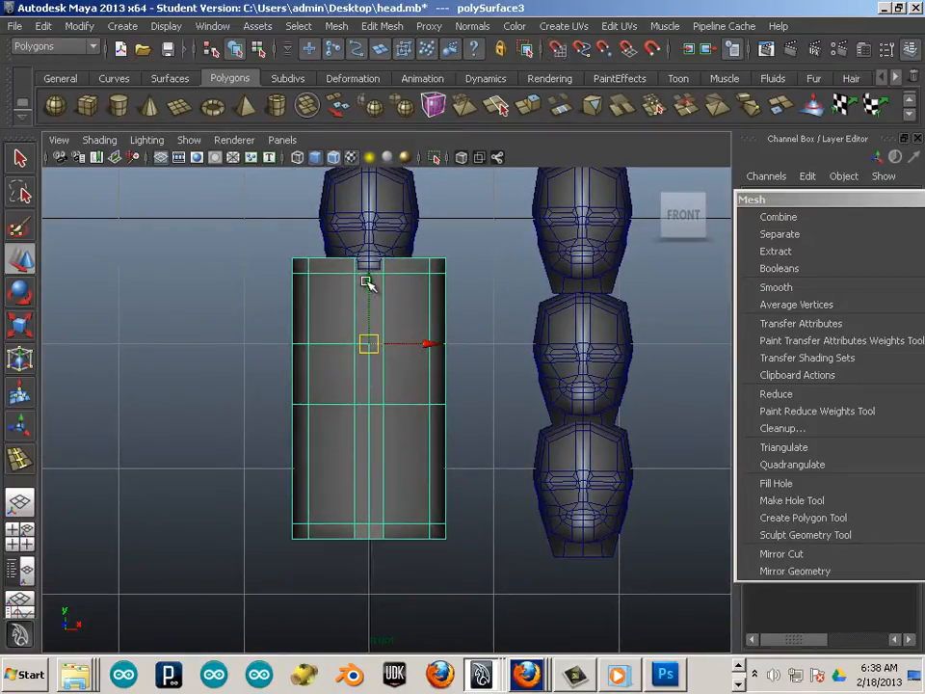
pyautogui.moveTo(367, 292); pyautogui.dragTo(369, 328)
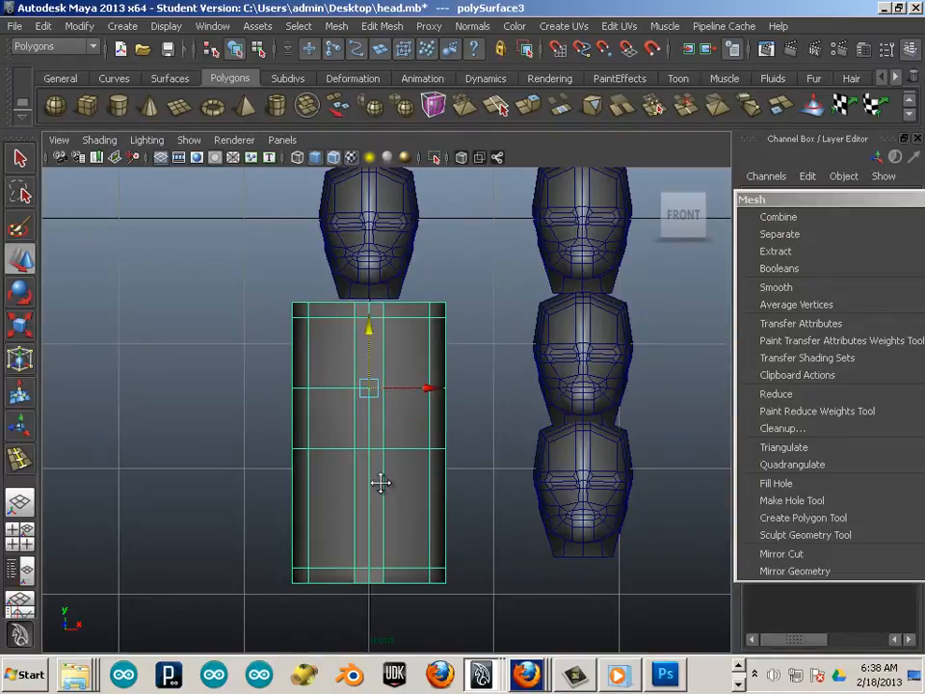
pyautogui.keyDown('alt'); pyautogui.moveTo(381, 482); pyautogui.dragTo(336, 452, button='middle'); pyautogui.keyUp('alt')
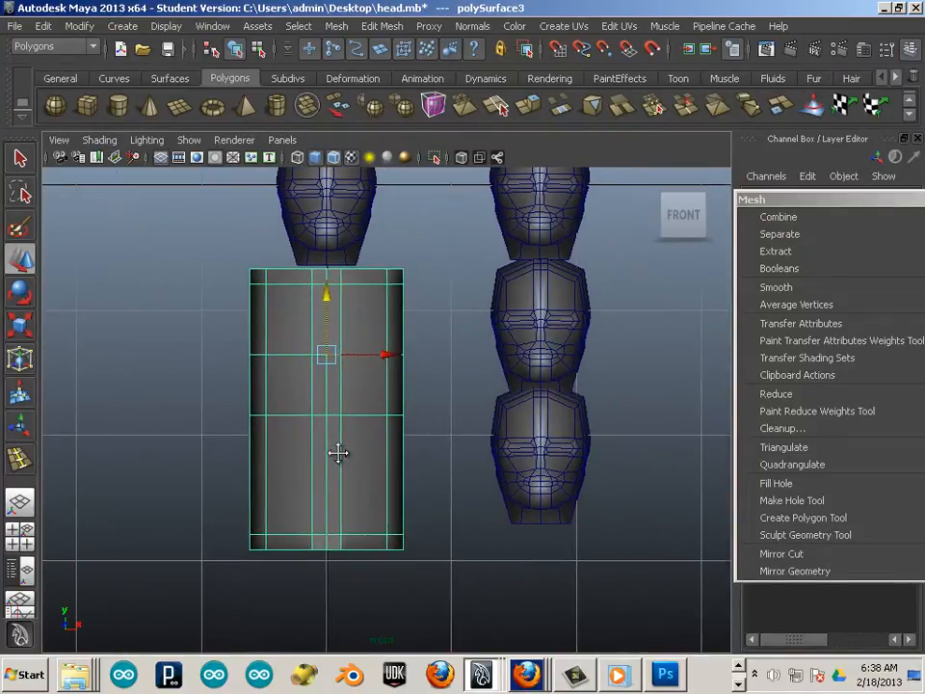
# Step: Compare the torso's length with the three stacked head copies by moving them over the torso and back beside it
pyautogui.click(508, 485)
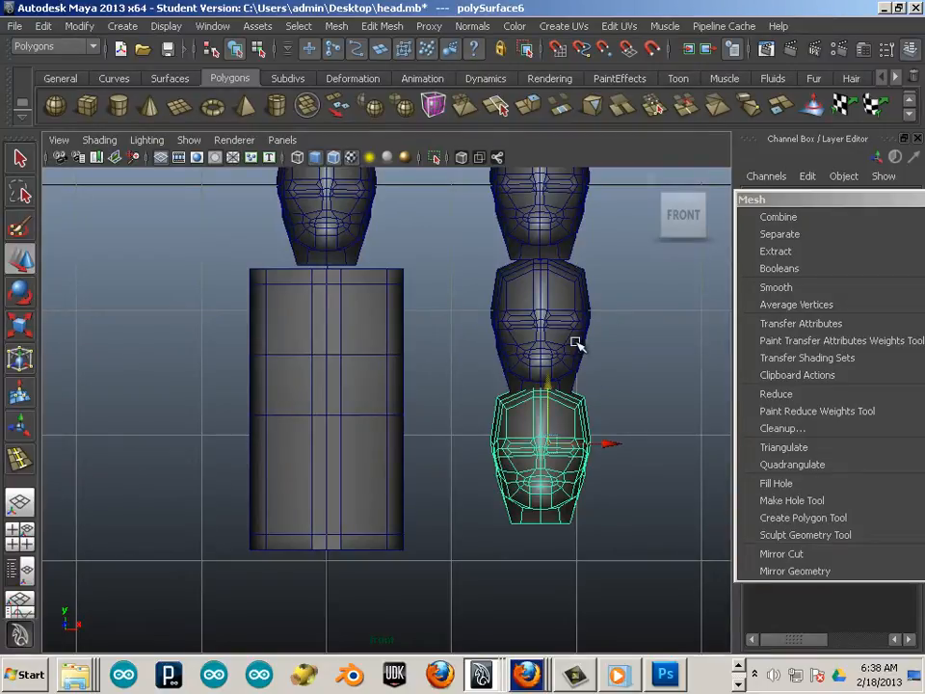
pyautogui.click(561, 296)
pyautogui.click(557, 215)
pyautogui.click(541, 197)
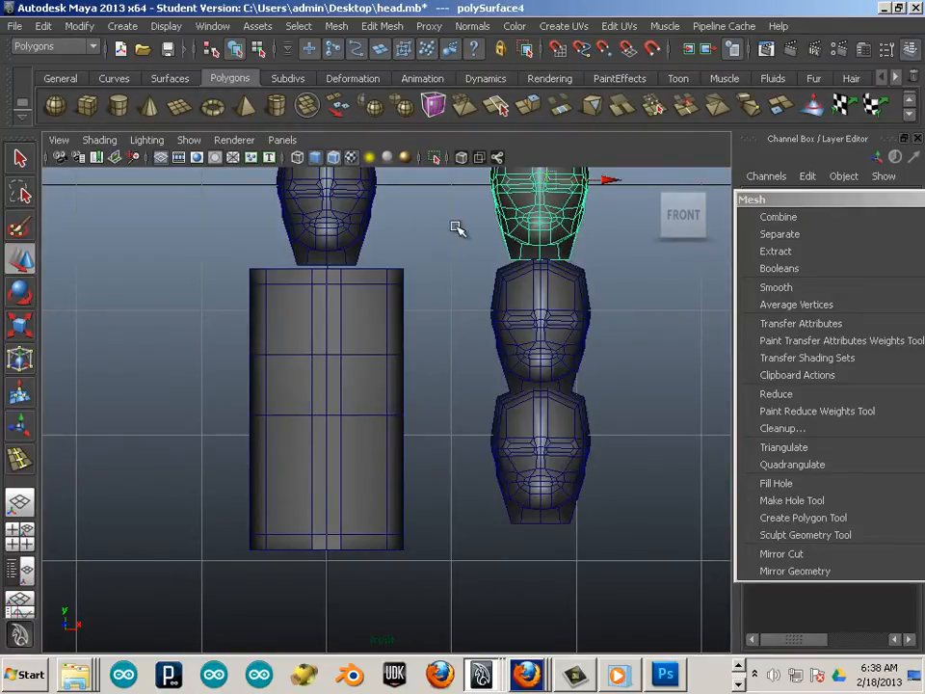
pyautogui.keyDown('shift'); pyautogui.click(545, 297); pyautogui.keyUp('shift')
pyautogui.keyDown('shift'); pyautogui.click(538, 432); pyautogui.keyUp('shift')
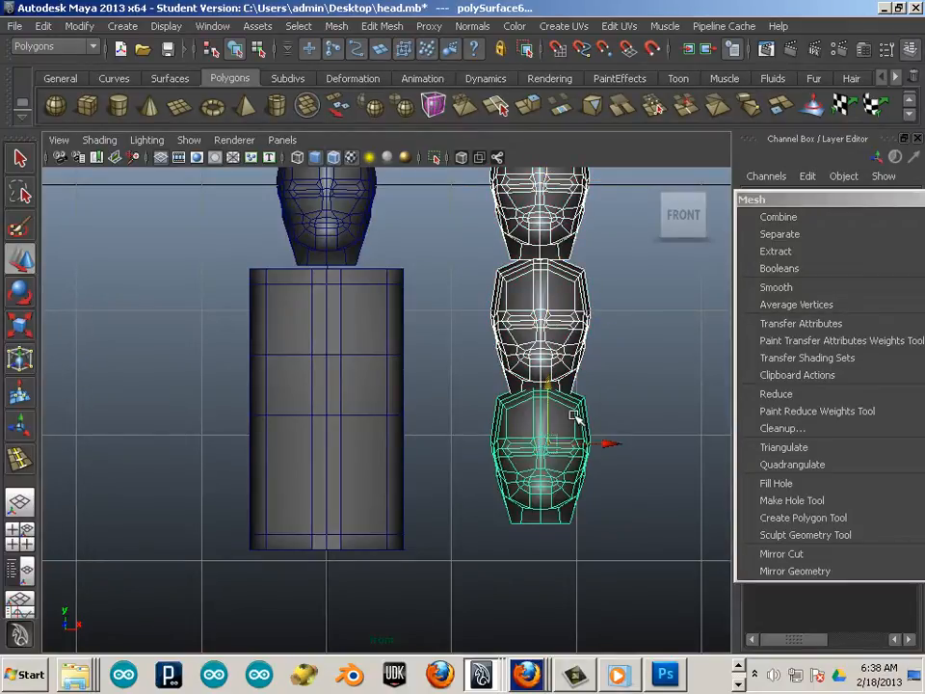
pyautogui.keyDown('alt'); pyautogui.moveTo(576, 417); pyautogui.dragTo(581, 440, button='middle'); pyautogui.keyUp('alt')
pyautogui.moveTo(544, 471); pyautogui.dragTo(348, 476)
pyautogui.moveTo(422, 484); pyautogui.dragTo(630, 511)
pyautogui.keyDown('alt'); pyautogui.moveTo(553, 575); pyautogui.dragTo(535, 501, button='middle'); pyautogui.keyUp('alt')
pyautogui.click(533, 499)
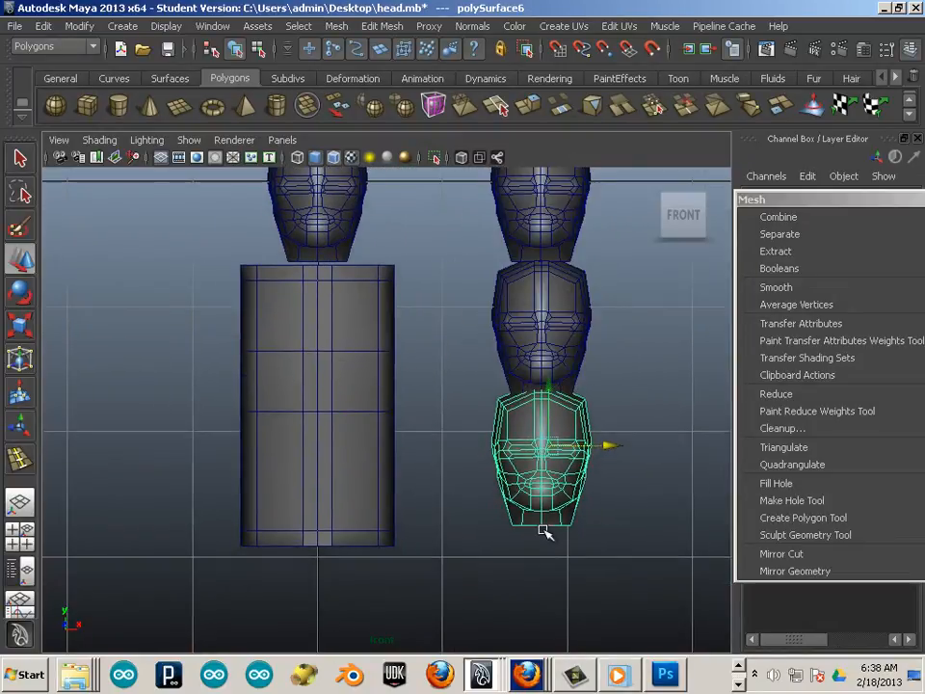
# Step: Select the torso's top row of vertices and scale it inward along X to slope the shoulders toward the neck
pyautogui.keyDown('alt'); pyautogui.moveTo(389, 478); pyautogui.dragTo(460, 497, button='middle'); pyautogui.keyUp('alt')
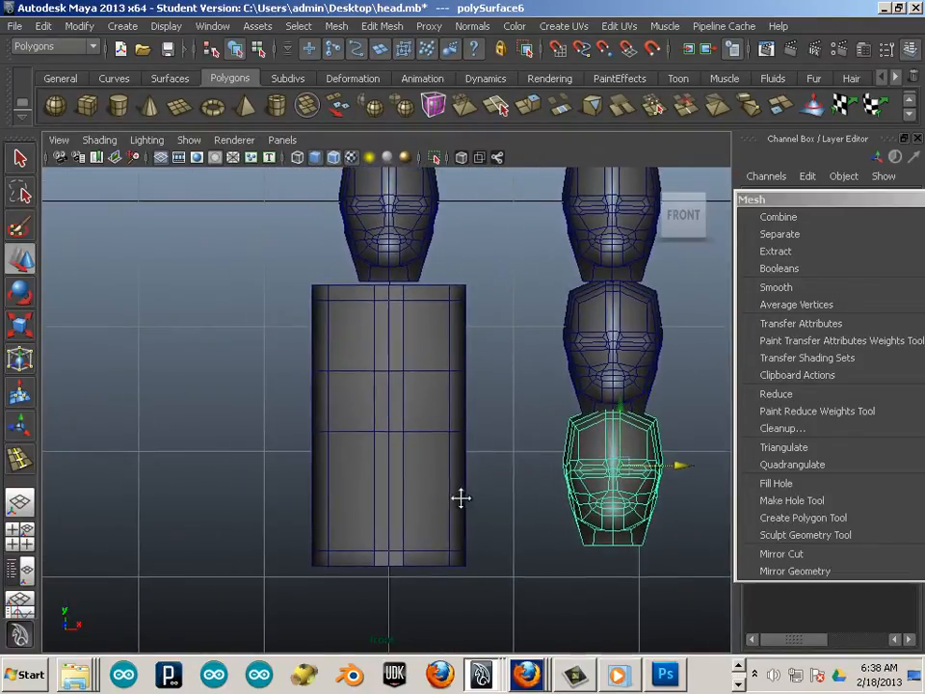
pyautogui.keyDown('alt'); pyautogui.moveTo(461, 497); pyautogui.dragTo(542, 519, button='right'); pyautogui.keyUp('alt')
pyautogui.keyDown('alt'); pyautogui.moveTo(541, 519); pyautogui.dragTo(528, 548, button='middle'); pyautogui.keyUp('alt')
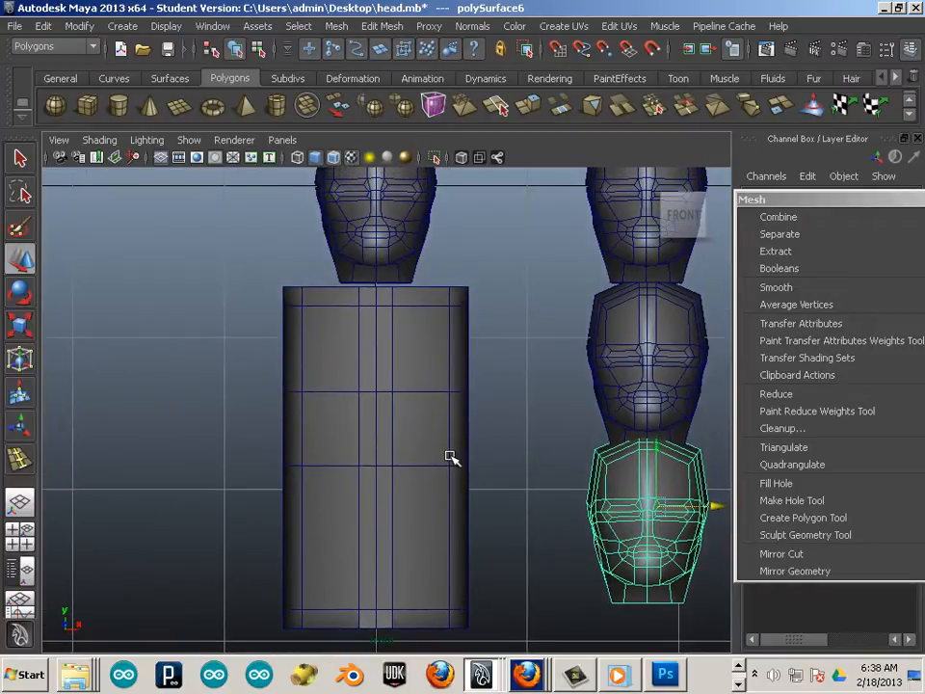
pyautogui.moveTo(387, 360); pyautogui.dragTo(291, 302, button='right')
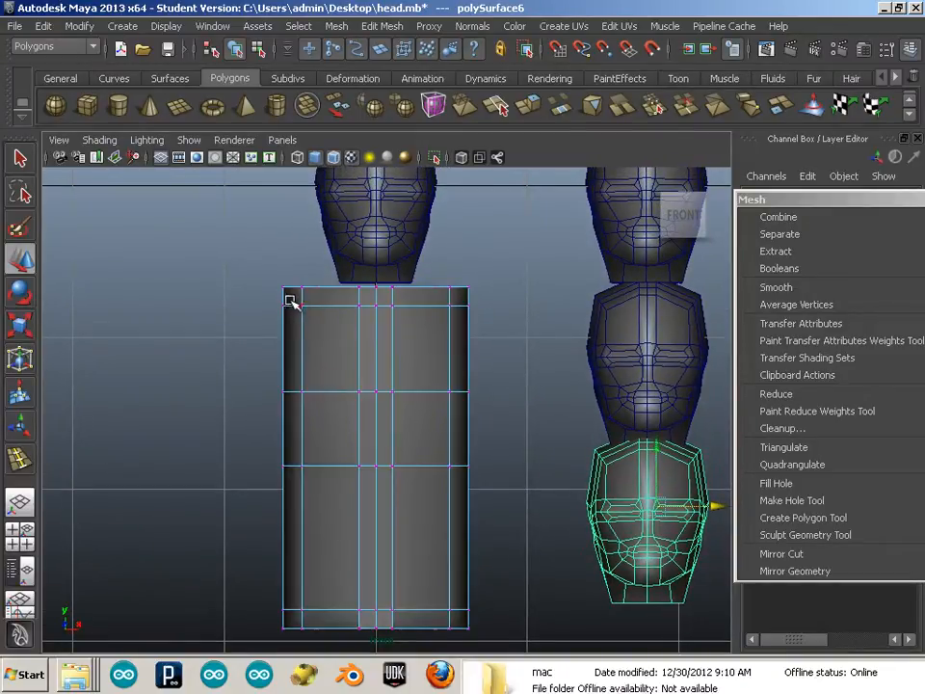
pyautogui.moveTo(234, 266); pyautogui.dragTo(500, 294)
pyautogui.press('w')
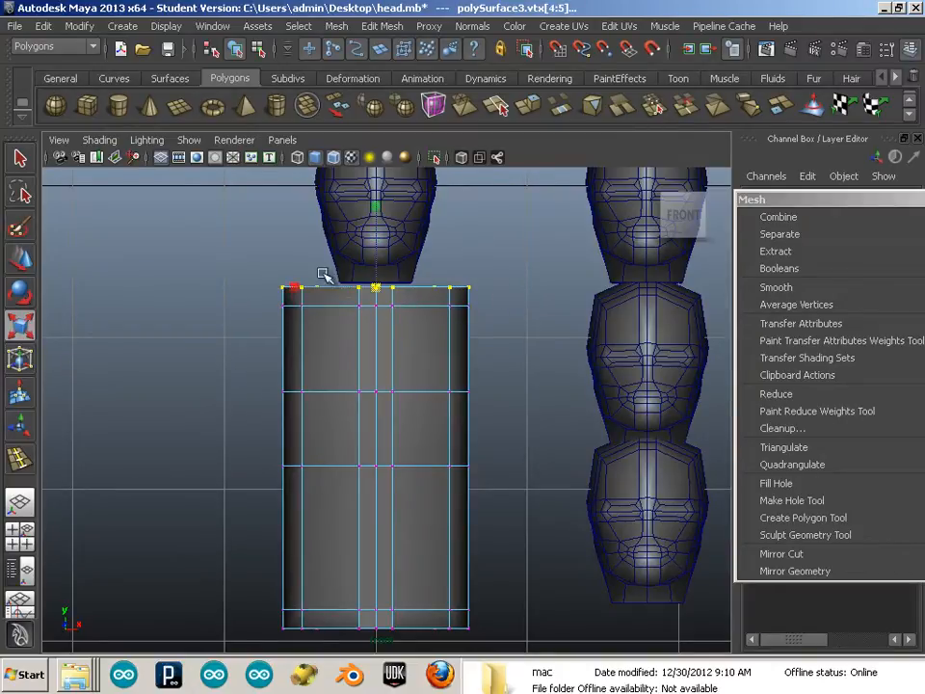
pyautogui.moveTo(296, 289); pyautogui.dragTo(331, 304)
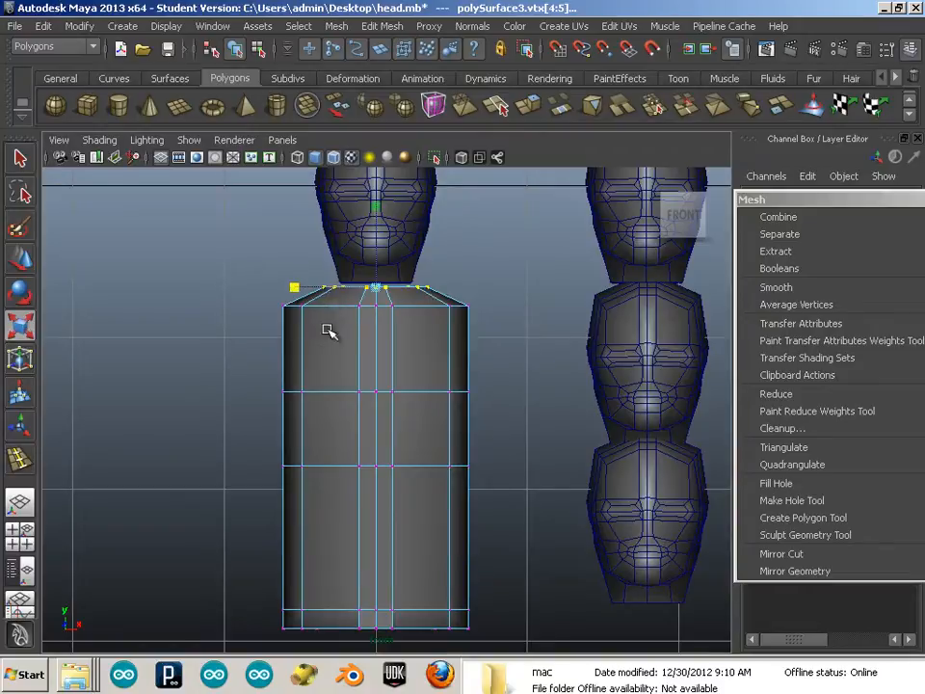
# Step: Scale the shoulder and chest vertex rows wider along X, and narrow the waist row slightly
pyautogui.moveTo(250, 458); pyautogui.dragTo(520, 506)
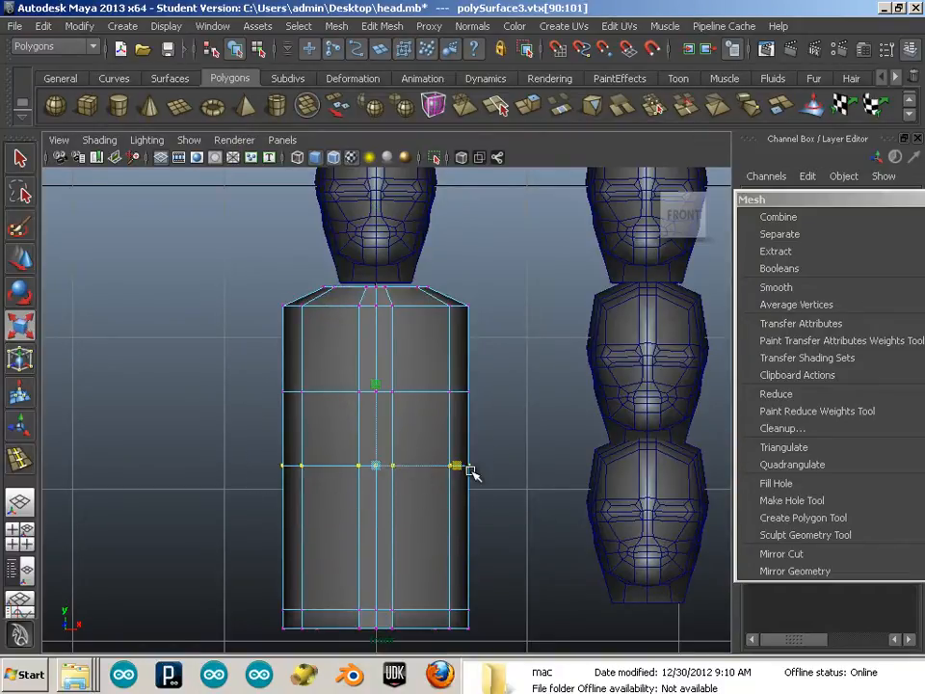
pyautogui.moveTo(281, 336); pyautogui.dragTo(488, 405)
pyautogui.moveTo(292, 349); pyautogui.dragTo(272, 358)
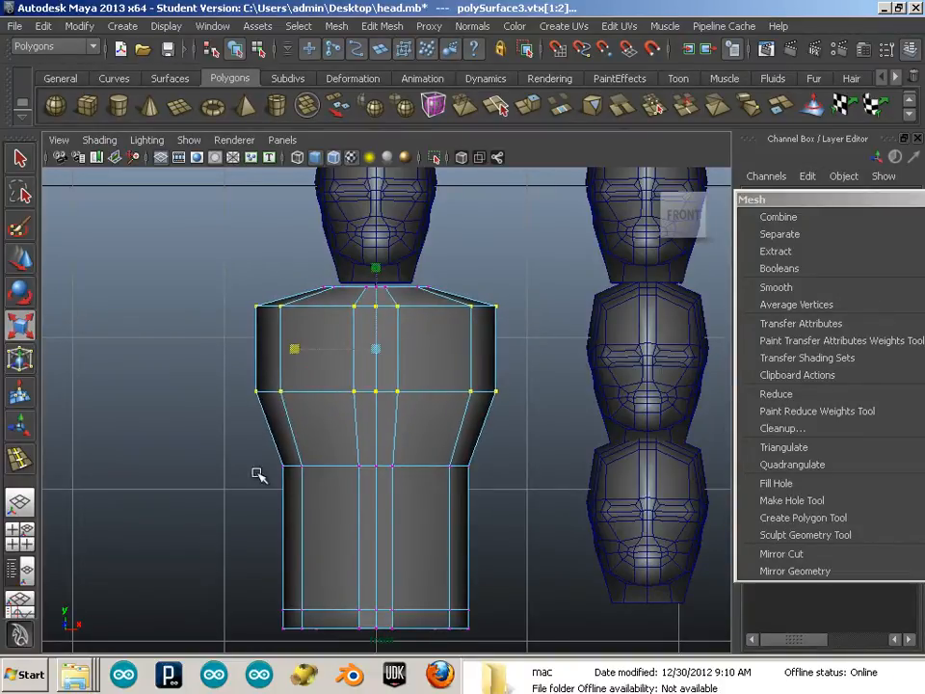
pyautogui.moveTo(258, 462); pyautogui.dragTo(533, 521)
pyautogui.moveTo(456, 465); pyautogui.dragTo(450, 465)
# Step: Scale the two bottom vertex rows of the torso slightly inward along X and raise them to shorten the torso
pyautogui.moveTo(253, 585); pyautogui.dragTo(487, 652)
pyautogui.keyDown('alt'); pyautogui.moveTo(423, 616); pyautogui.dragTo(381, 533, button='middle'); pyautogui.keyUp('alt')
pyautogui.moveTo(322, 533); pyautogui.dragTo(328, 535)
pyautogui.press('w')
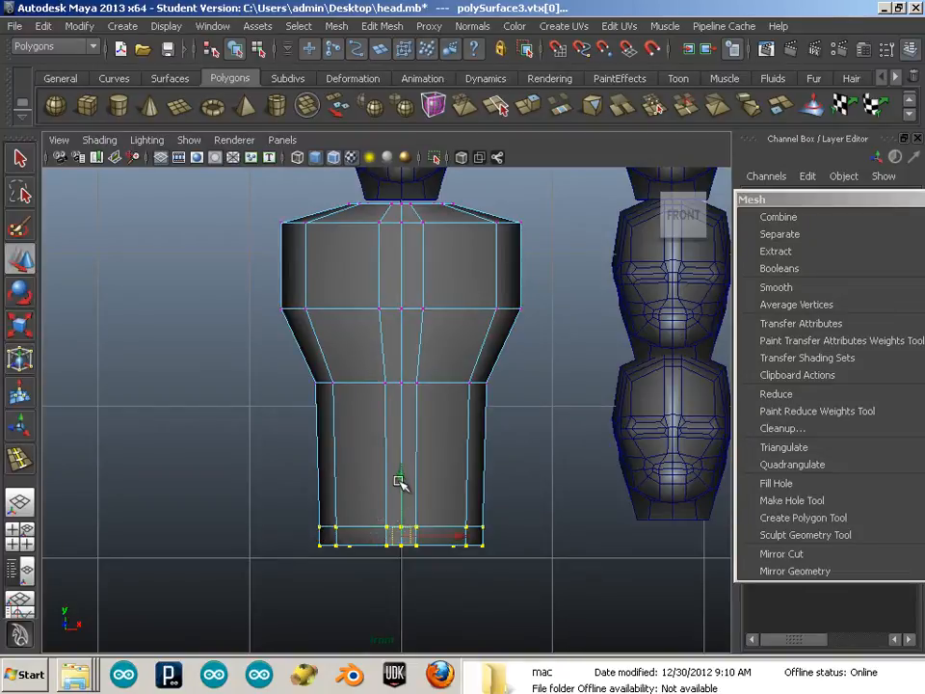
pyautogui.moveTo(401, 483); pyautogui.dragTo(404, 430)
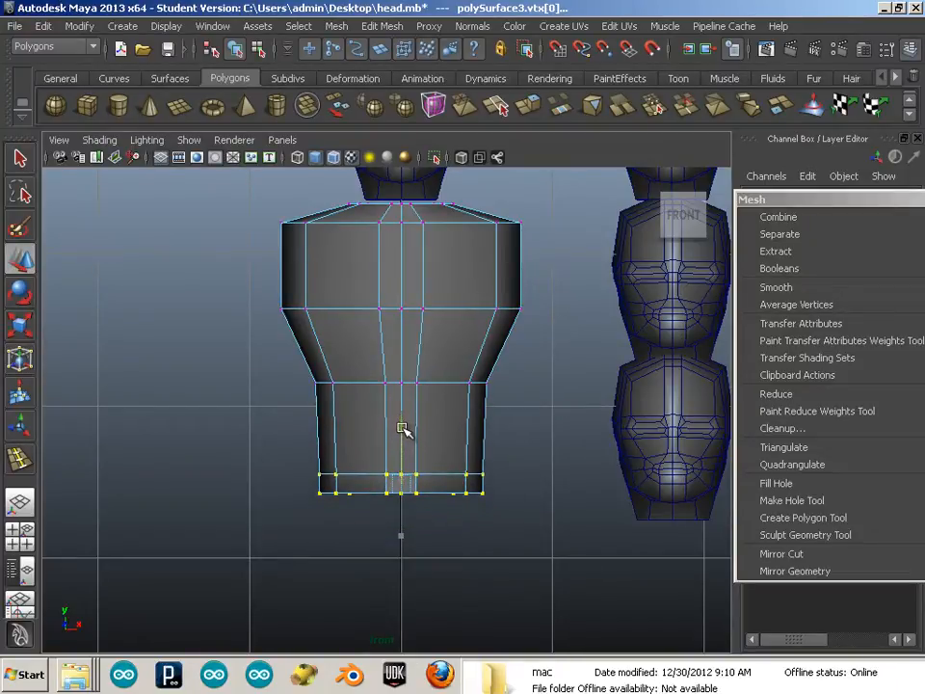
# Step: Raise the side vertices of the two bottom rows on both sides, leaving the centre columns lower to form a pelvis shape
pyautogui.click(473, 482)
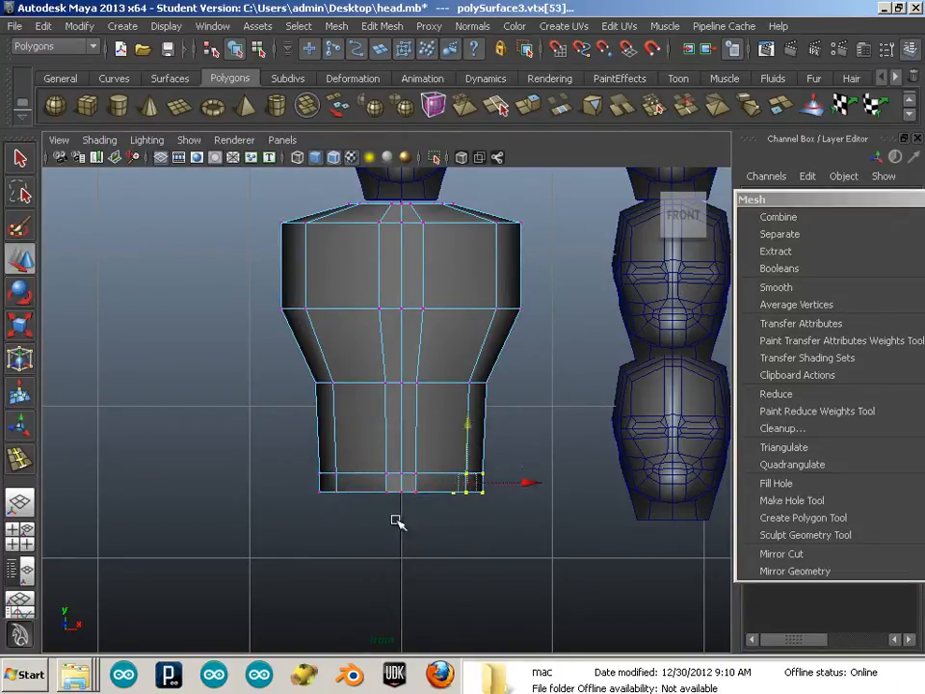
pyautogui.keyDown('shift'); pyautogui.moveTo(355, 457); pyautogui.dragTo(295, 524); pyautogui.keyUp('shift')
pyautogui.moveTo(405, 424); pyautogui.dragTo(406, 404)
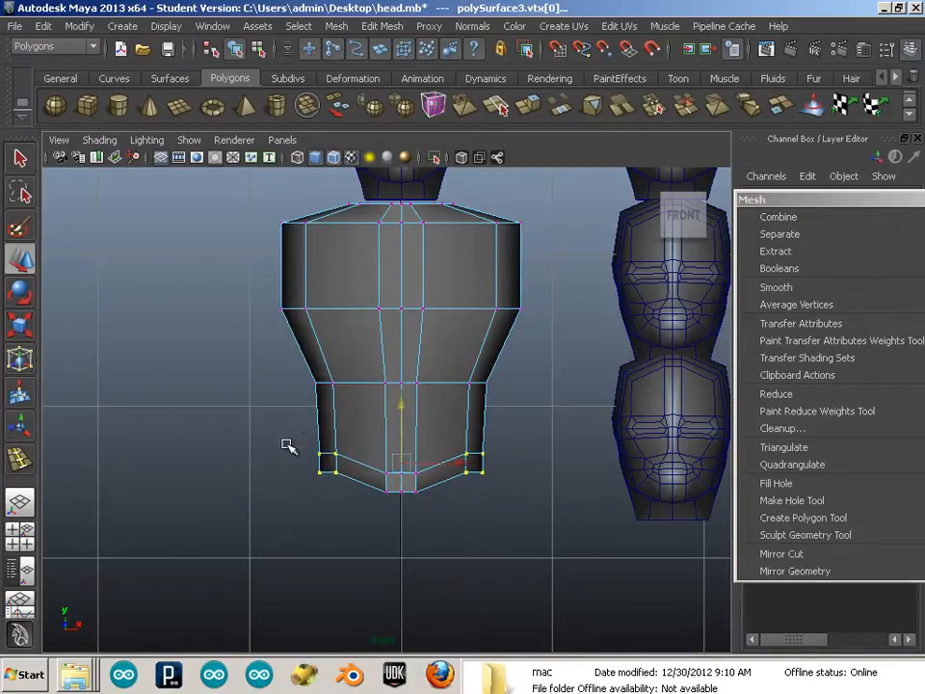
pyautogui.moveTo(287, 444); pyautogui.dragTo(371, 495)
pyautogui.keyDown('shift'); pyautogui.moveTo(453, 432); pyautogui.dragTo(510, 497); pyautogui.keyUp('shift')
pyautogui.moveTo(407, 407); pyautogui.dragTo(407, 396)
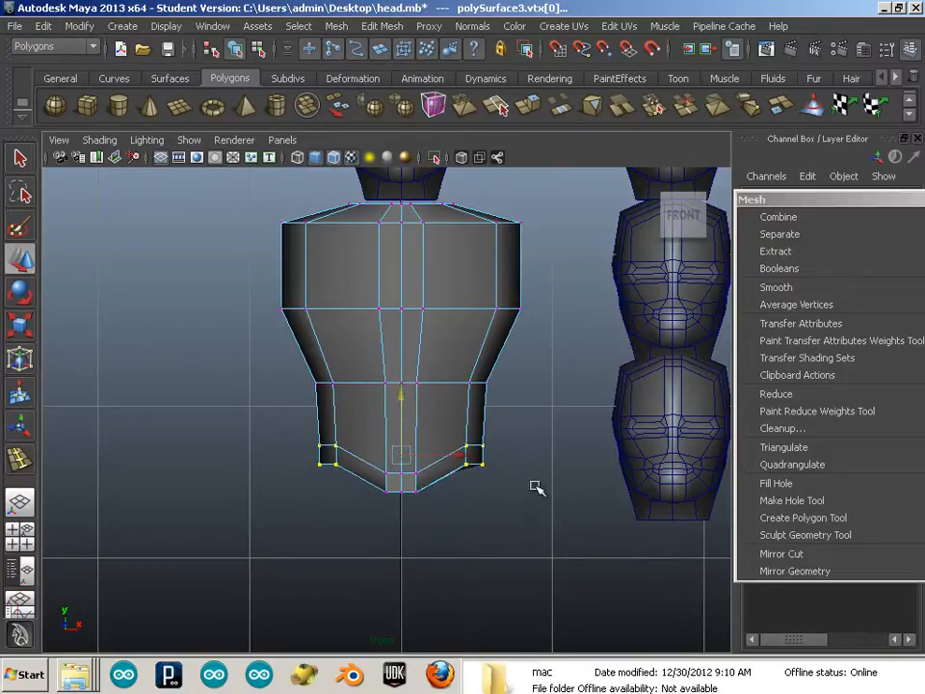
# Step: Raise only the outermost bottom vertices on both sides of the torso to angle the hip corners upward
pyautogui.moveTo(533, 493); pyautogui.dragTo(473, 426)
pyautogui.keyDown('shift'); pyautogui.moveTo(326, 481); pyautogui.dragTo(308, 421); pyautogui.keyUp('shift')
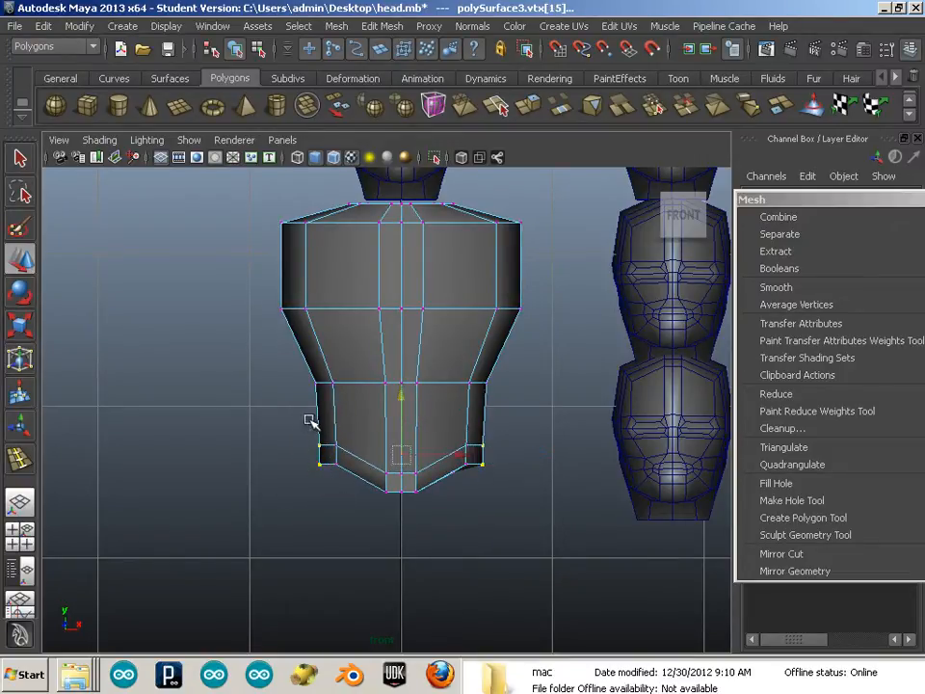
pyautogui.moveTo(403, 403); pyautogui.dragTo(403, 384)
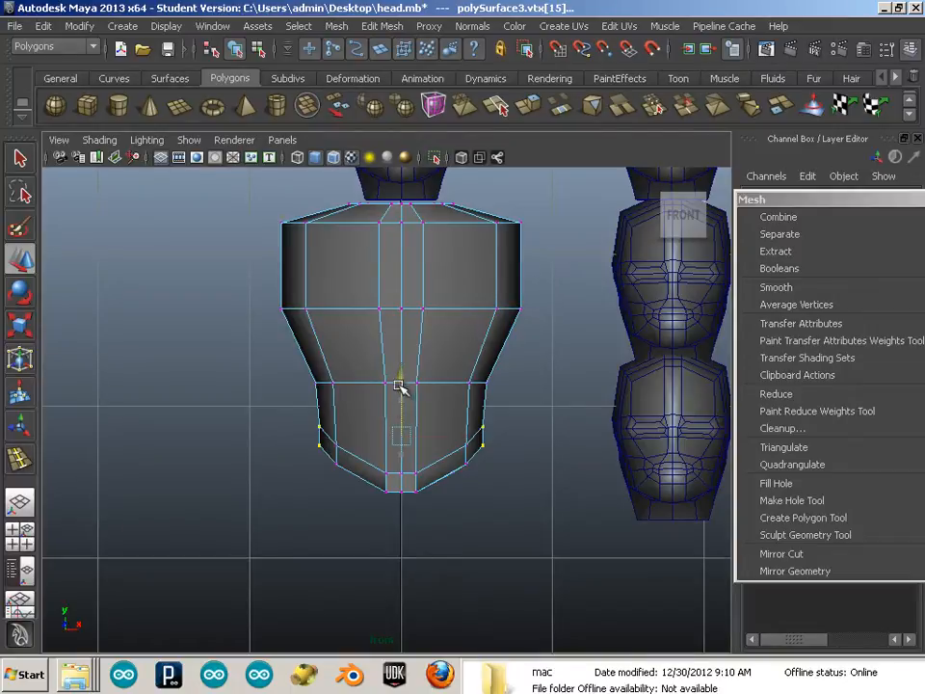
pyautogui.click(473, 532)
pyautogui.keyDown('alt'); pyautogui.moveTo(473, 533); pyautogui.dragTo(458, 558, button='middle'); pyautogui.keyUp('alt')
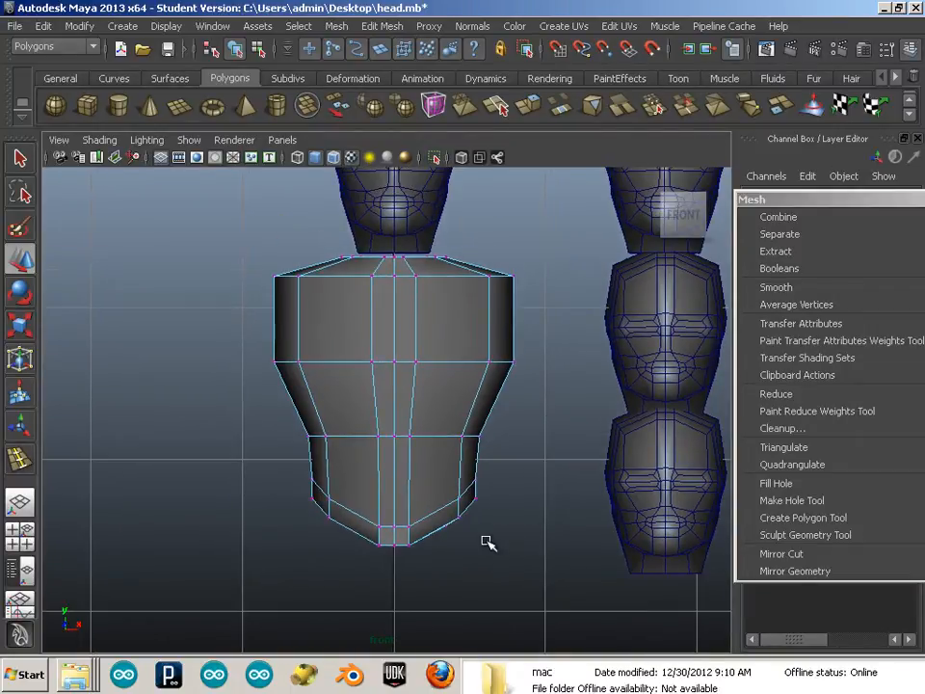
# Step: Select the three stacked head copies beside the torso and delete them
pyautogui.scroll(-5, 487, 542)
pyautogui.scroll(3, 506, 560)
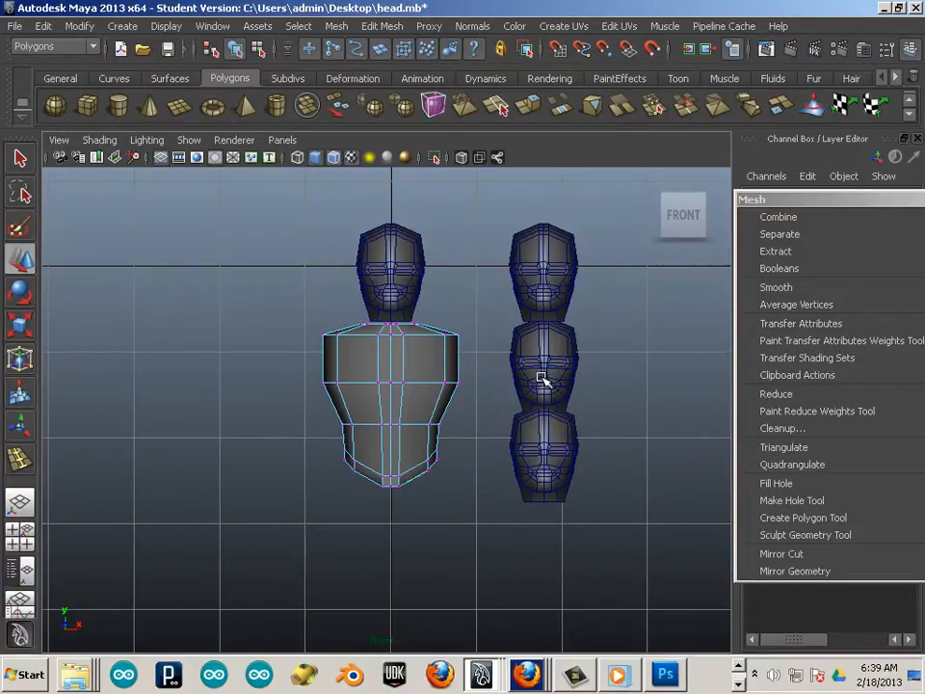
pyautogui.click(541, 378)
pyautogui.keyDown('shift'); pyautogui.click(553, 269); pyautogui.keyUp('shift')
pyautogui.keyDown('shift'); pyautogui.click(551, 438); pyautogui.keyUp('shift')
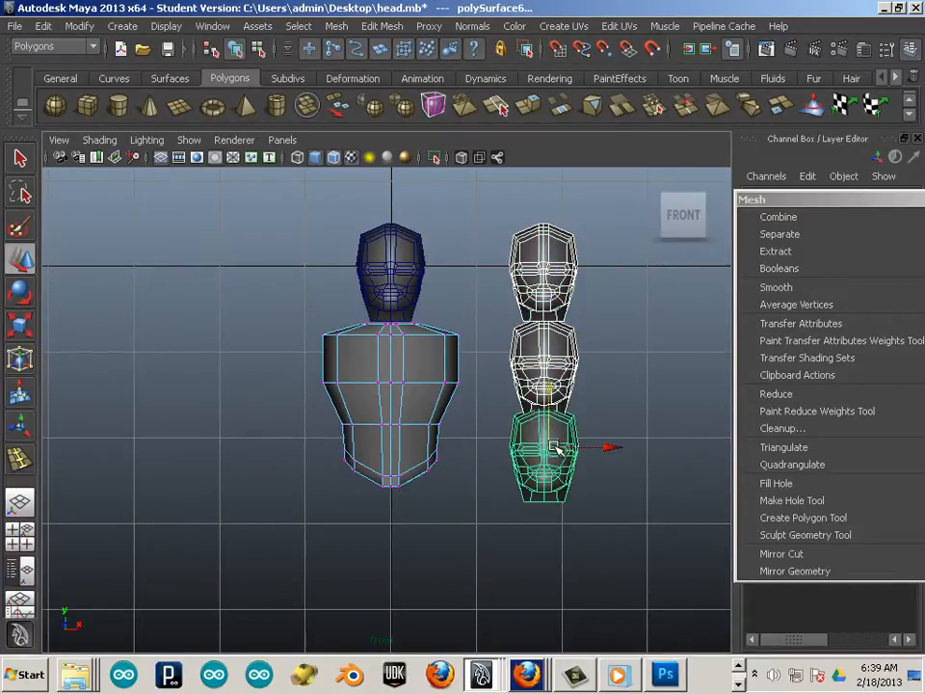
pyautogui.press('Delete')
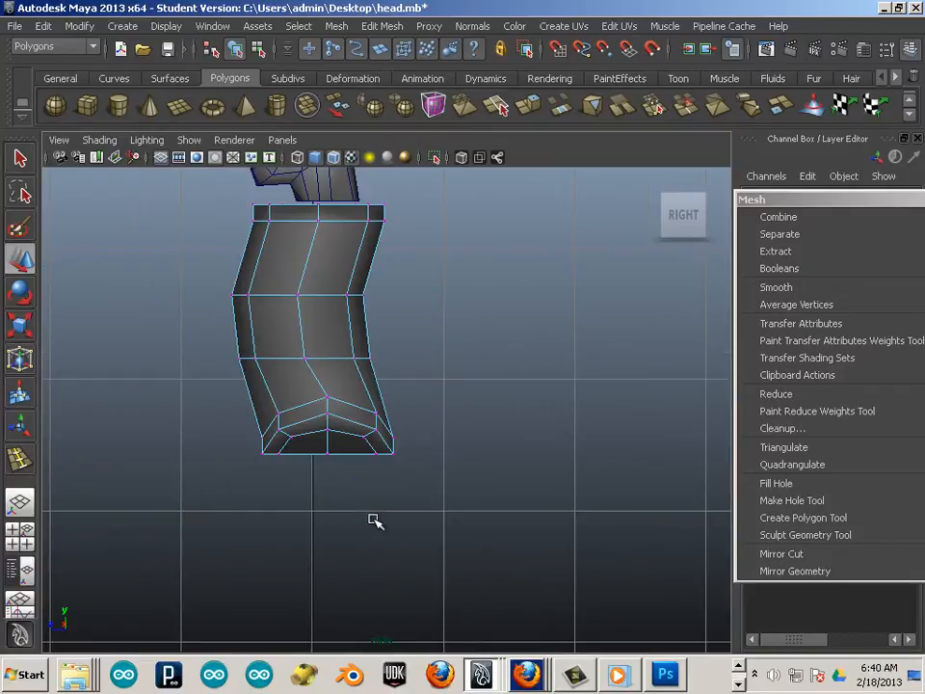
# Step: Raise the front vertices of the torso's two bottom rows and shift them slightly forward to tilt the pelvis
pyautogui.keyDown('alt'); pyautogui.moveTo(374, 520); pyautogui.dragTo(330, 405, button='right'); pyautogui.keyUp('alt')
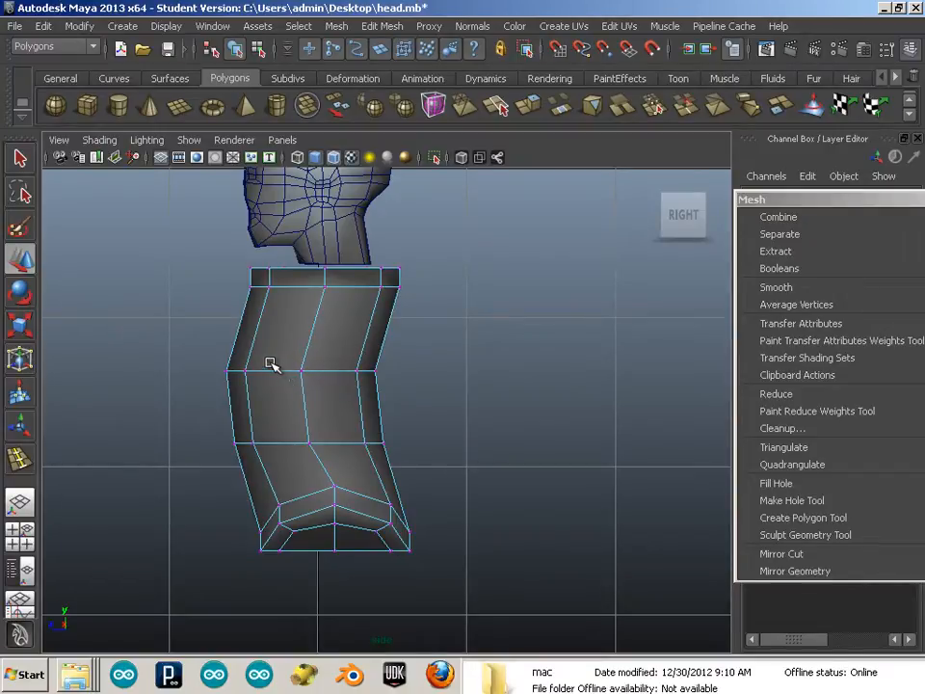
pyautogui.moveTo(434, 459); pyautogui.dragTo(290, 430)
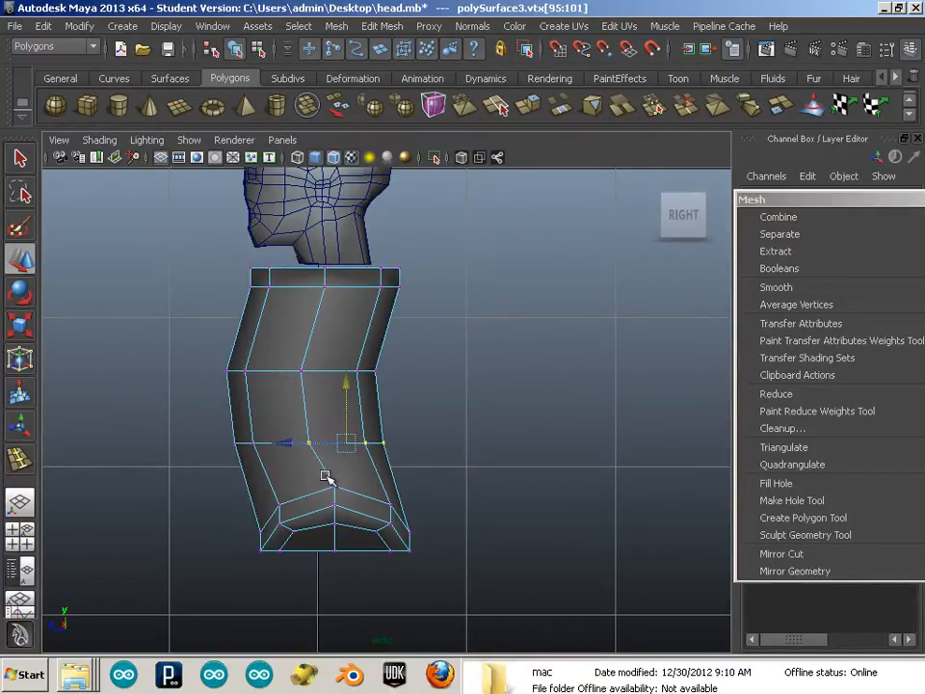
pyautogui.moveTo(228, 495); pyautogui.dragTo(298, 586)
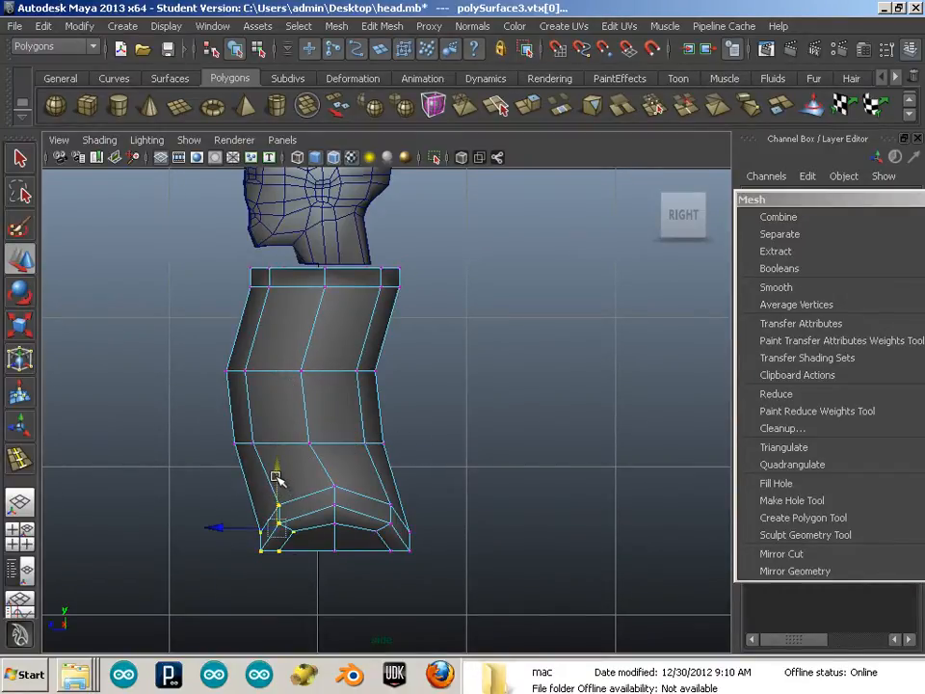
pyautogui.moveTo(276, 476); pyautogui.dragTo(278, 457)
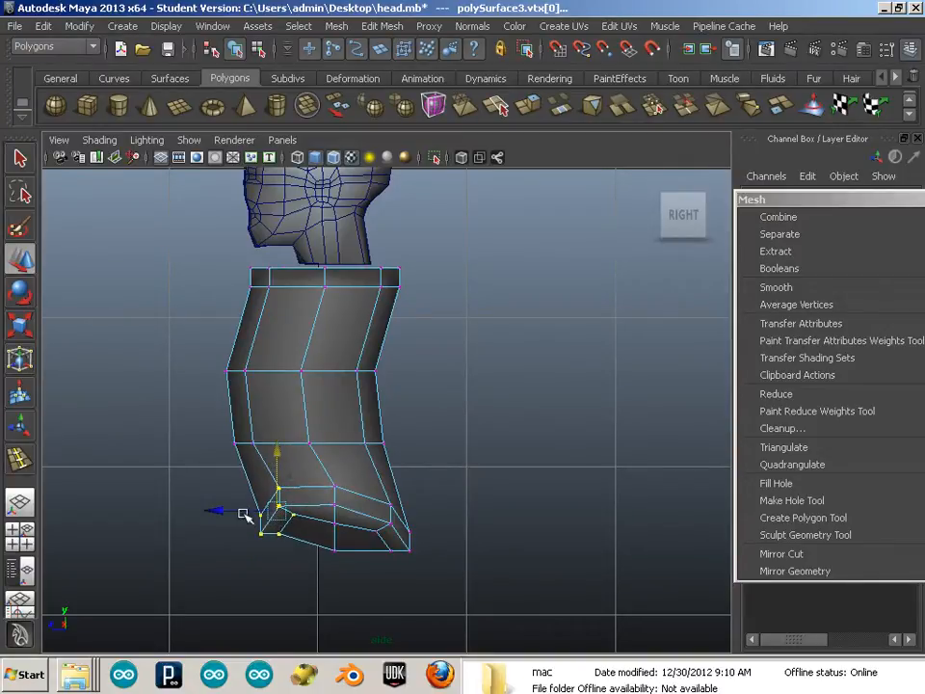
pyautogui.moveTo(221, 508)
pyautogui.mouseDown()
pyautogui.moveTo(198, 503)
pyautogui.moveTo(212, 504)
pyautogui.mouseUp()
pyautogui.moveTo(271, 454); pyautogui.dragTo(271, 449)
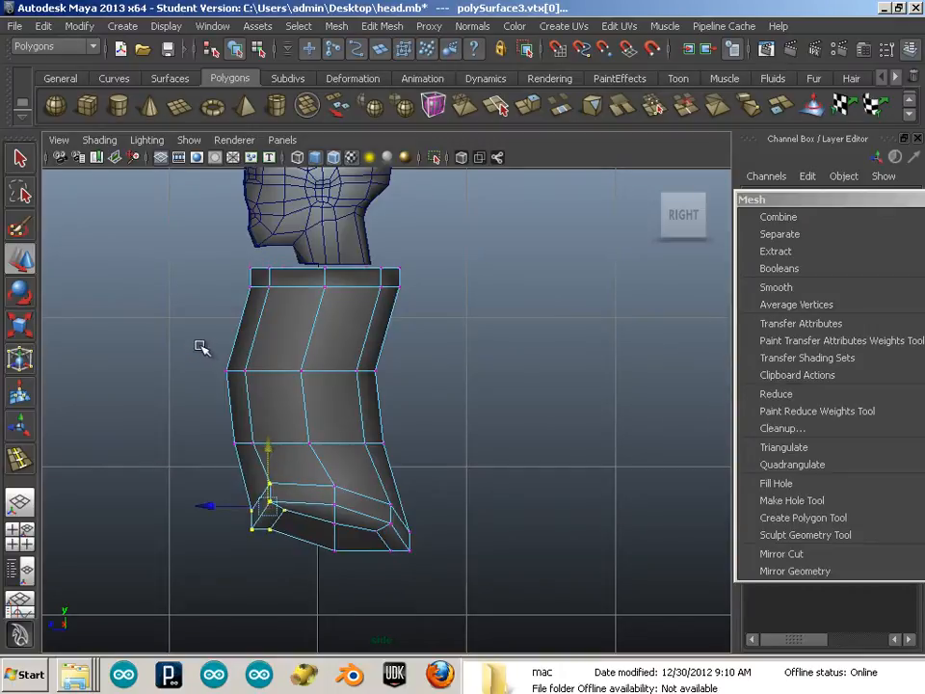
# Step: Raise the chest vertex row and the waist vertex row of the torso in the side view
pyautogui.moveTo(199, 341); pyautogui.dragTo(405, 395)
pyautogui.moveTo(302, 311); pyautogui.dragTo(313, 288)
pyautogui.moveTo(207, 428); pyautogui.dragTo(411, 468)
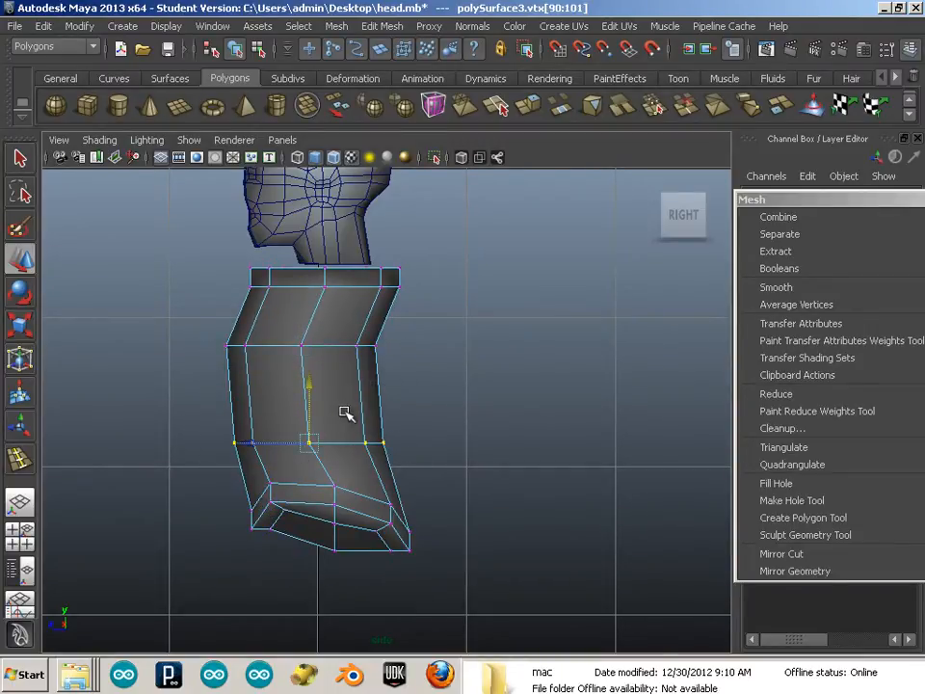
pyautogui.moveTo(305, 385); pyautogui.dragTo(309, 364)
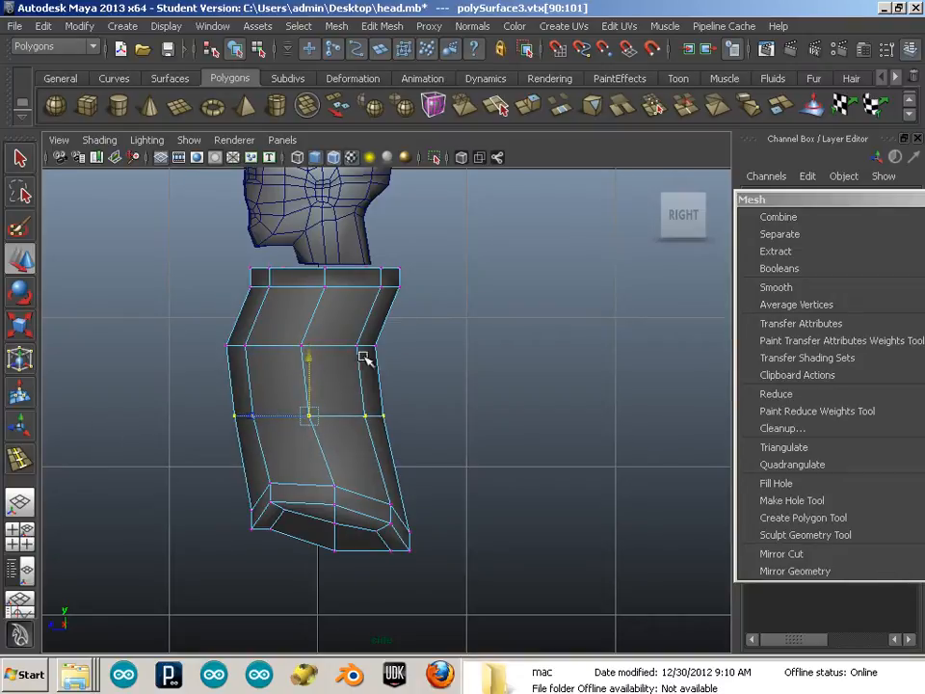
# Step: Push the back chest vertices outward, and pull the back and front waist vertices inward to narrow the waist in profile
pyautogui.moveTo(347, 325); pyautogui.dragTo(413, 370)
pyautogui.moveTo(298, 345); pyautogui.dragTo(339, 346)
pyautogui.moveTo(324, 394); pyautogui.dragTo(413, 440)
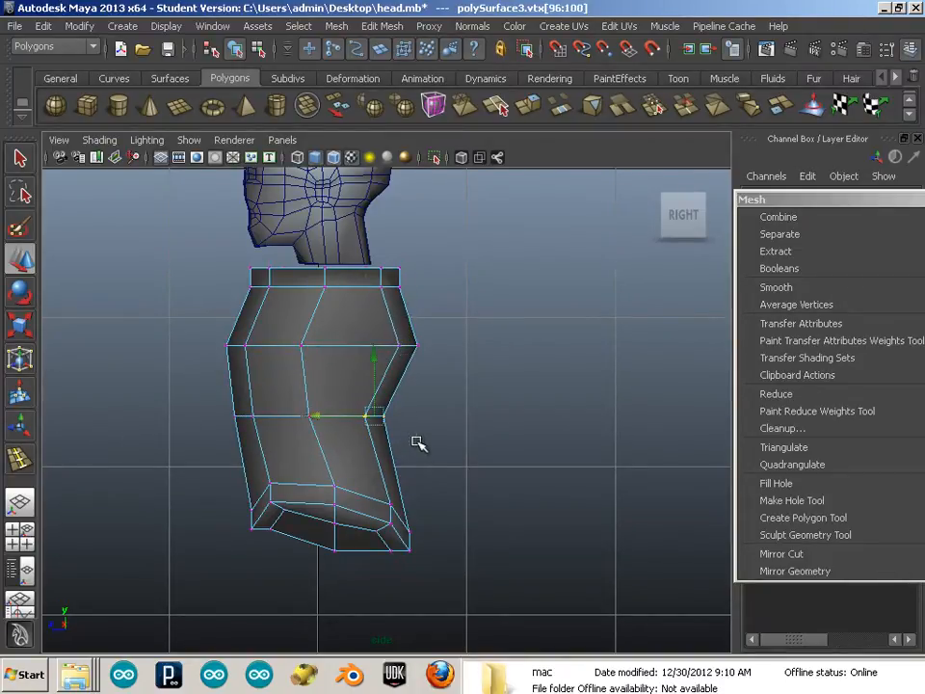
pyautogui.moveTo(325, 414); pyautogui.dragTo(316, 416)
pyautogui.moveTo(192, 403); pyautogui.dragTo(269, 429)
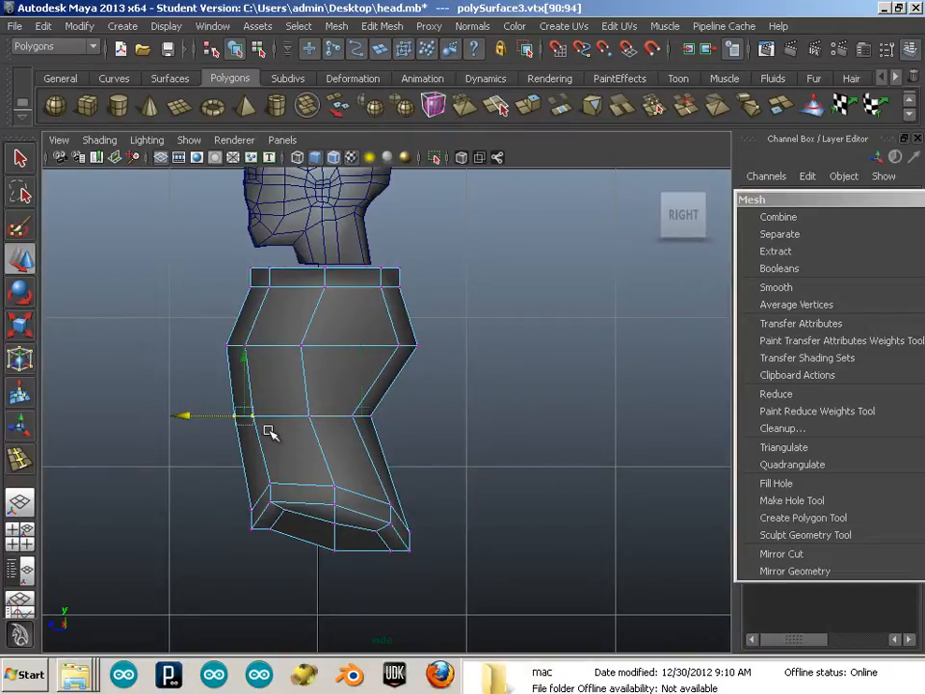
pyautogui.moveTo(213, 416); pyautogui.dragTo(217, 417)
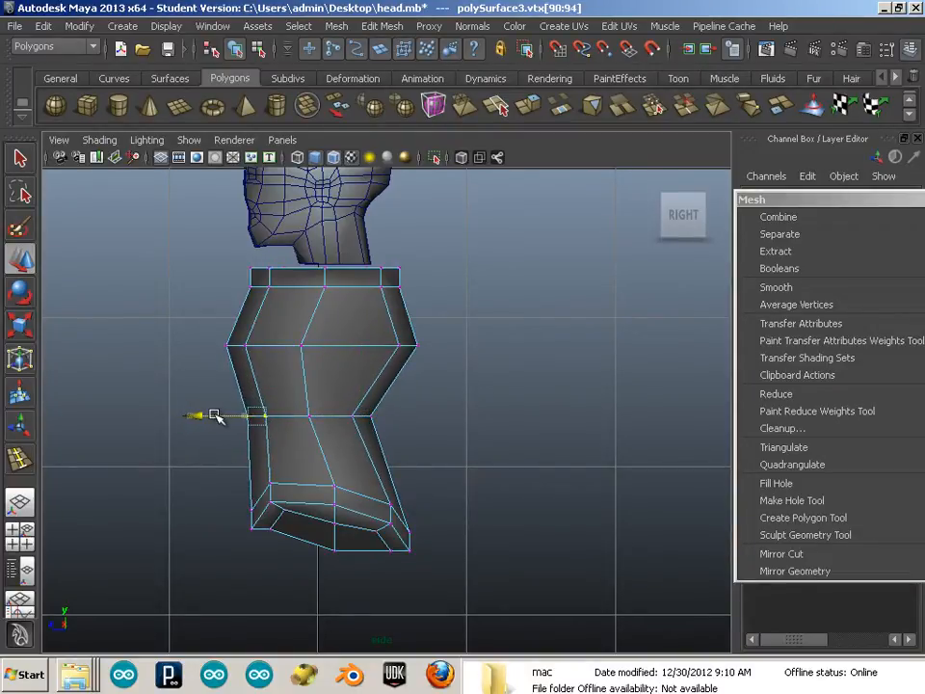
# Step: Examine the torso's profile and the flat area where its top meets the neck from several angles
pyautogui.keyDown('alt'); pyautogui.moveTo(377, 439); pyautogui.dragTo(374, 458, button='middle'); pyautogui.keyUp('alt')
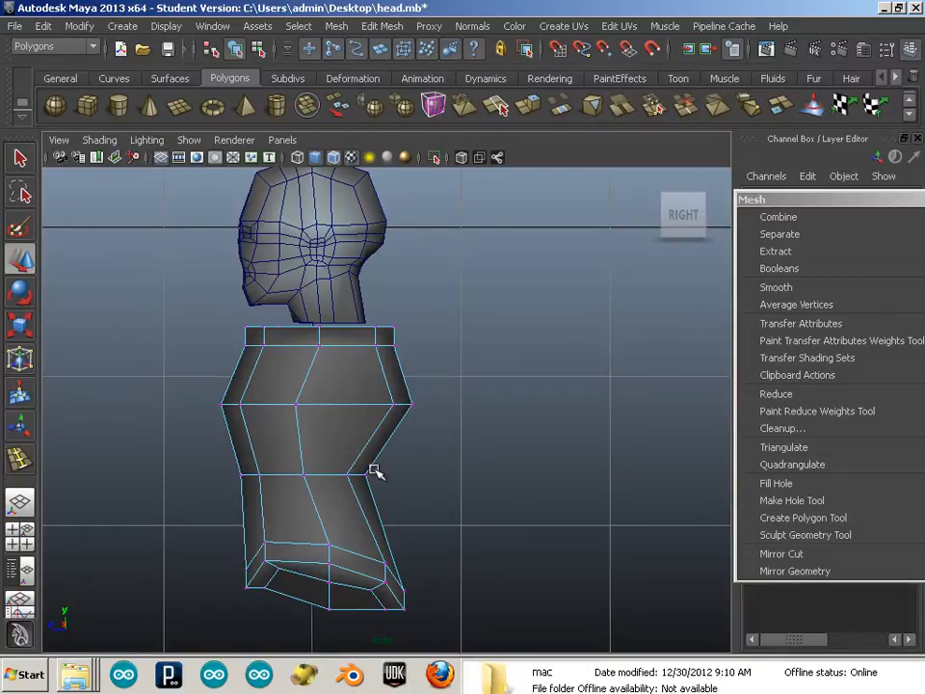
pyautogui.press('space')
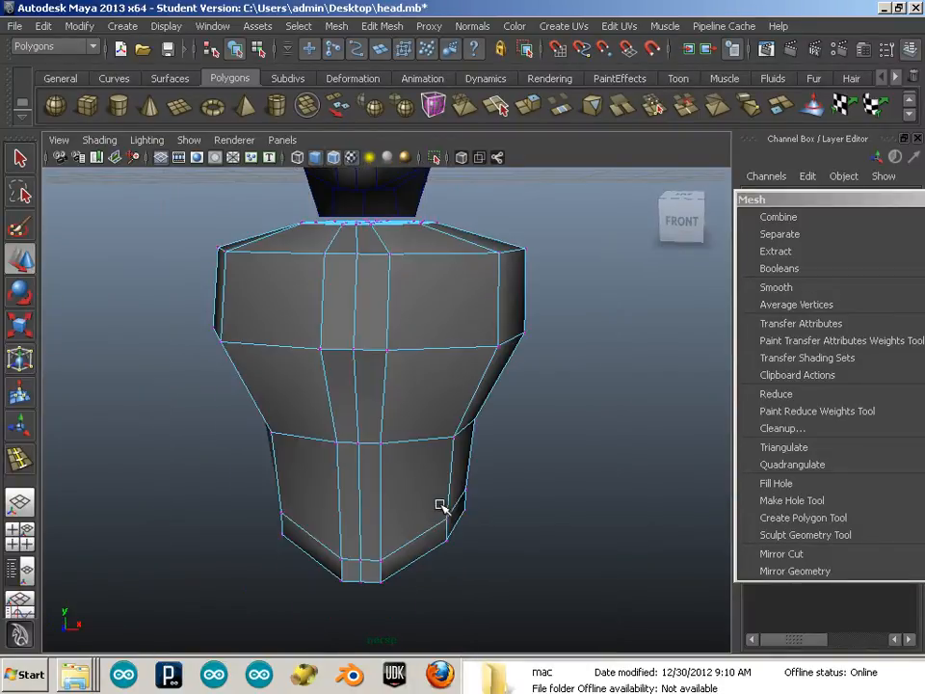
pyautogui.keyDown('alt'); pyautogui.moveTo(414, 421); pyautogui.dragTo(379, 550, button='middle'); pyautogui.keyUp('alt')
pyautogui.keyDown('alt'); pyautogui.moveTo(383, 518); pyautogui.dragTo(372, 509); pyautogui.keyUp('alt')
pyautogui.keyDown('alt'); pyautogui.moveTo(391, 429); pyautogui.dragTo(403, 468, button='middle'); pyautogui.keyUp('alt')
pyautogui.keyDown('alt'); pyautogui.moveTo(404, 468); pyautogui.dragTo(282, 451); pyautogui.keyUp('alt')
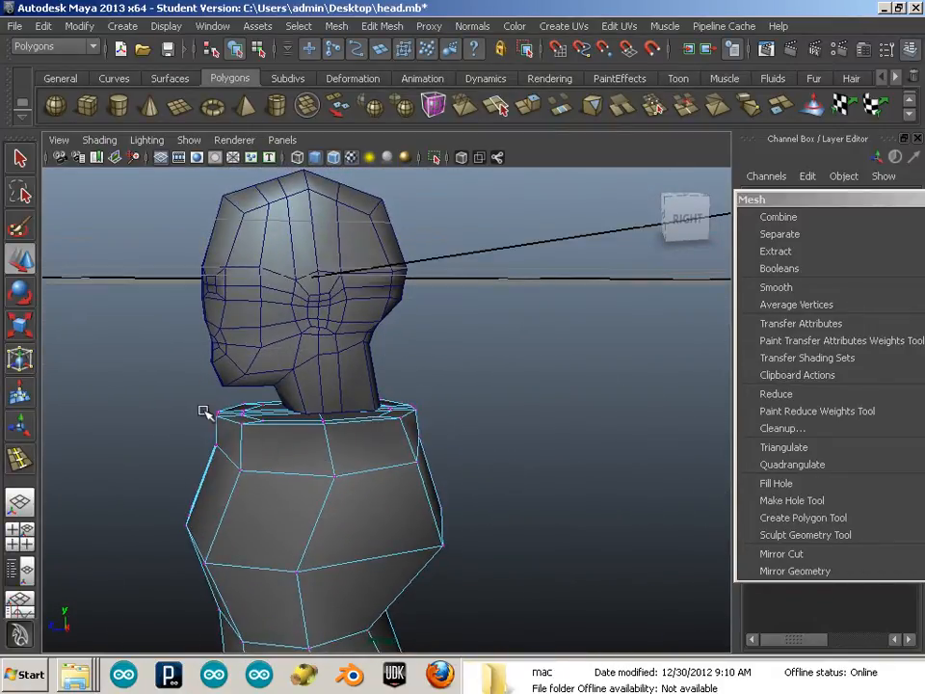
pyautogui.keyDown('alt'); pyautogui.moveTo(173, 393); pyautogui.dragTo(231, 405); pyautogui.keyUp('alt')
pyautogui.press('space')
pyautogui.press('space')
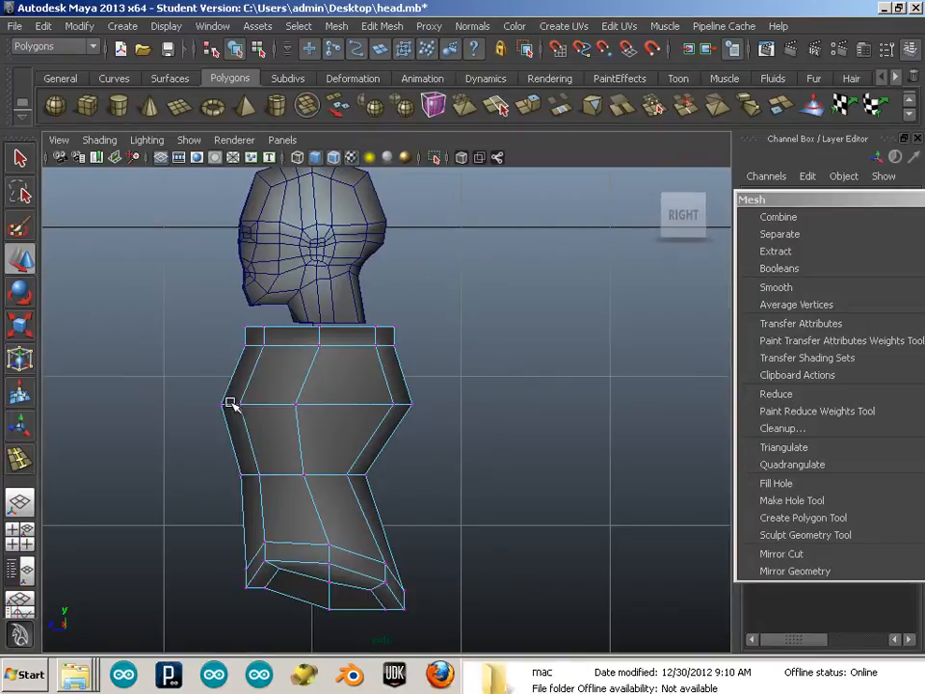
# Step: Scale the torso's top vertex ring inward front to back and raise it slightly to meet the base of the neck
pyautogui.keyDown('alt'); pyautogui.moveTo(231, 409); pyautogui.dragTo(234, 429, button='middle'); pyautogui.keyUp('alt')
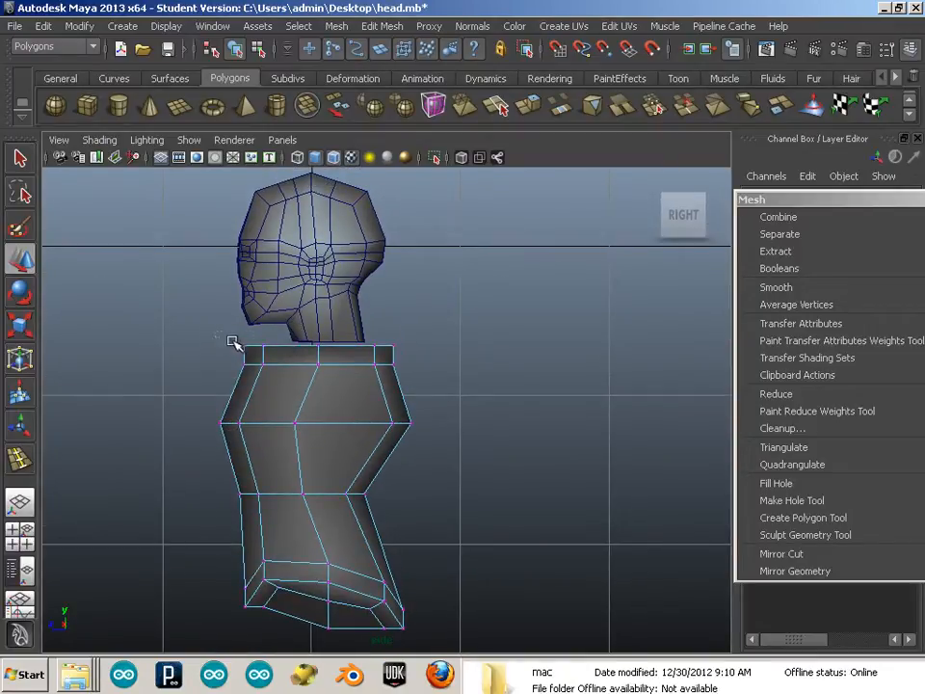
pyautogui.moveTo(216, 333); pyautogui.dragTo(443, 358)
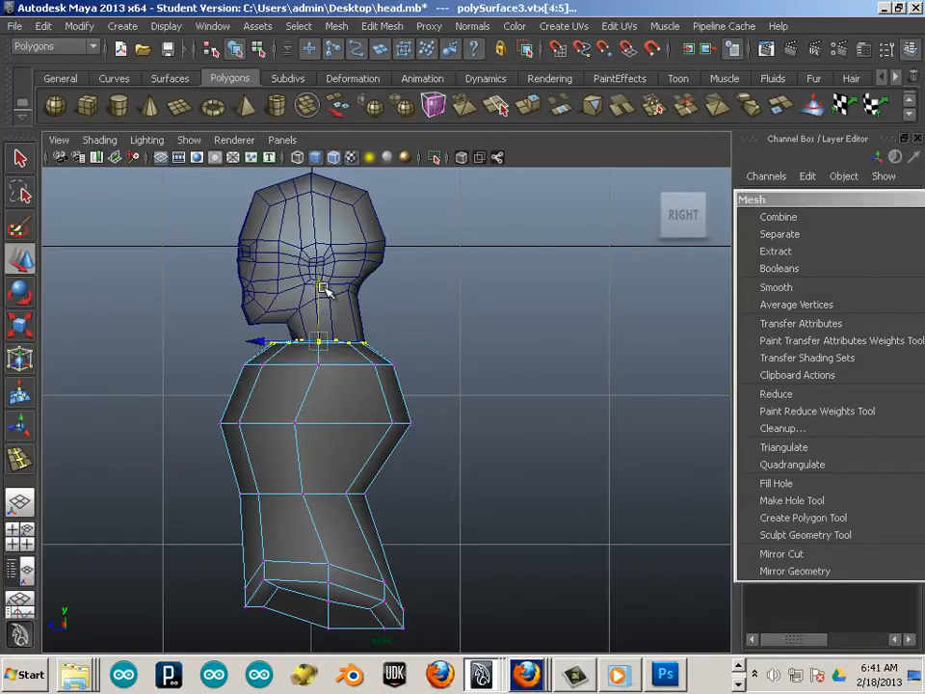
pyautogui.moveTo(324, 290)
pyautogui.mouseDown()
pyautogui.moveTo(318, 307)
pyautogui.moveTo(319, 287)
pyautogui.mouseUp()
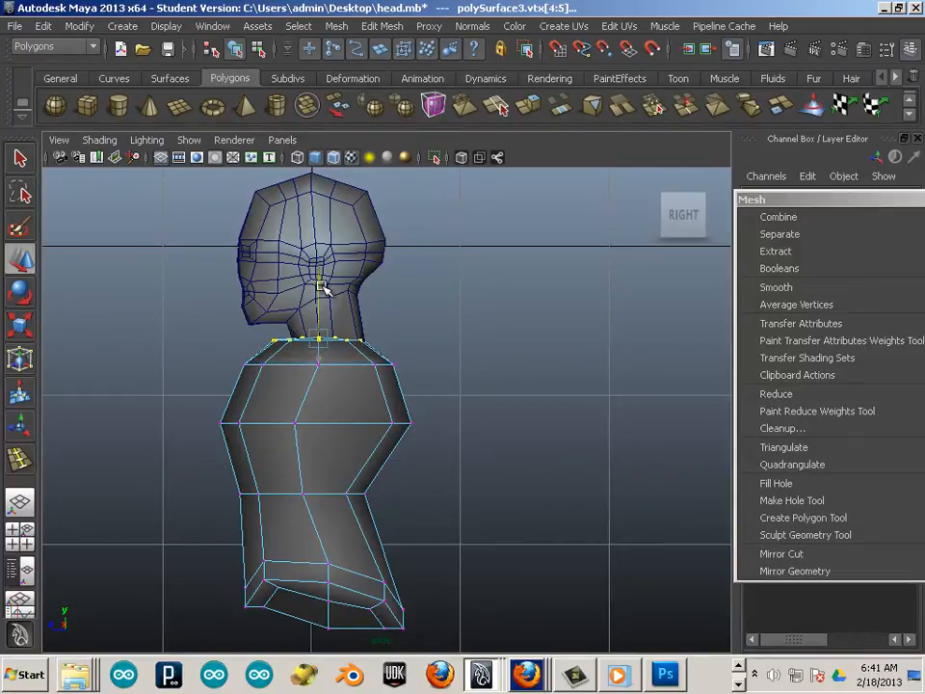
# Step: Move the whole torso object slightly backward along Z to line up its top opening with the neck
pyautogui.keyDown('alt'); pyautogui.moveTo(430, 344); pyautogui.dragTo(447, 376, button='middle'); pyautogui.keyUp('alt')
pyautogui.keyDown('alt'); pyautogui.moveTo(515, 395); pyautogui.dragTo(620, 460, button='right'); pyautogui.keyUp('alt')
pyautogui.keyDown('alt'); pyautogui.moveTo(437, 376); pyautogui.dragTo(558, 447, button='middle'); pyautogui.keyUp('alt')
pyautogui.keyDown('alt'); pyautogui.moveTo(520, 424); pyautogui.dragTo(643, 343, button='right'); pyautogui.keyUp('alt')
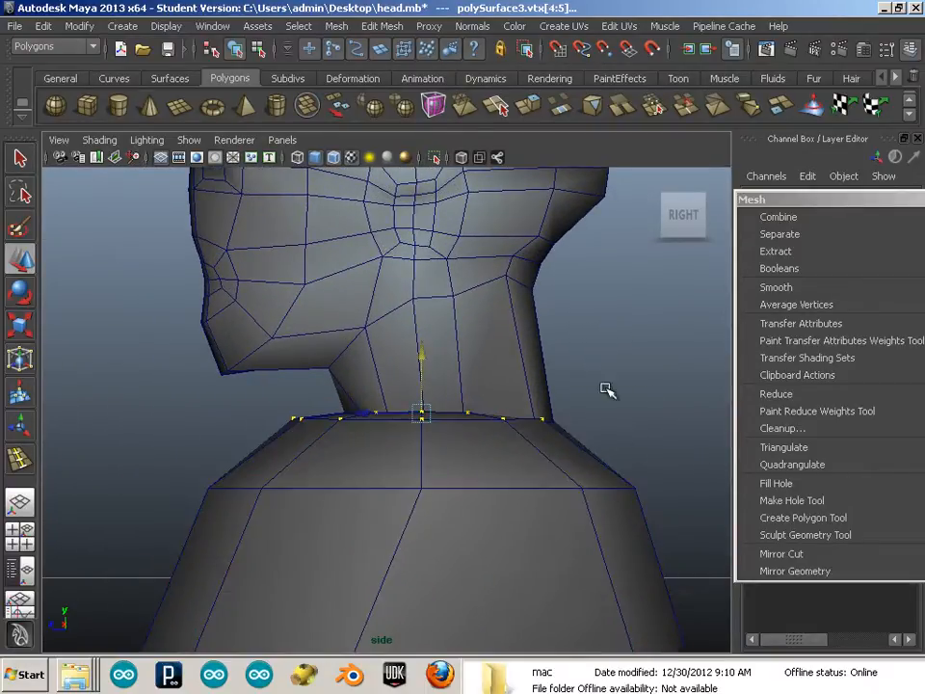
pyautogui.scroll(-5, 521, 466)
pyautogui.scroll(5, 511, 469)
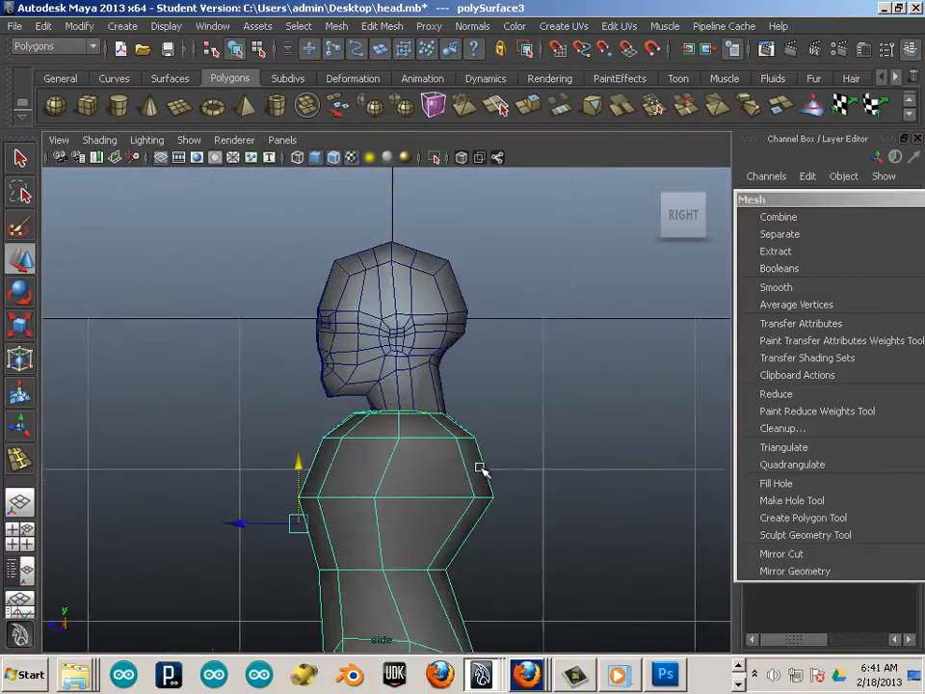
pyautogui.moveTo(222, 544); pyautogui.dragTo(228, 543)
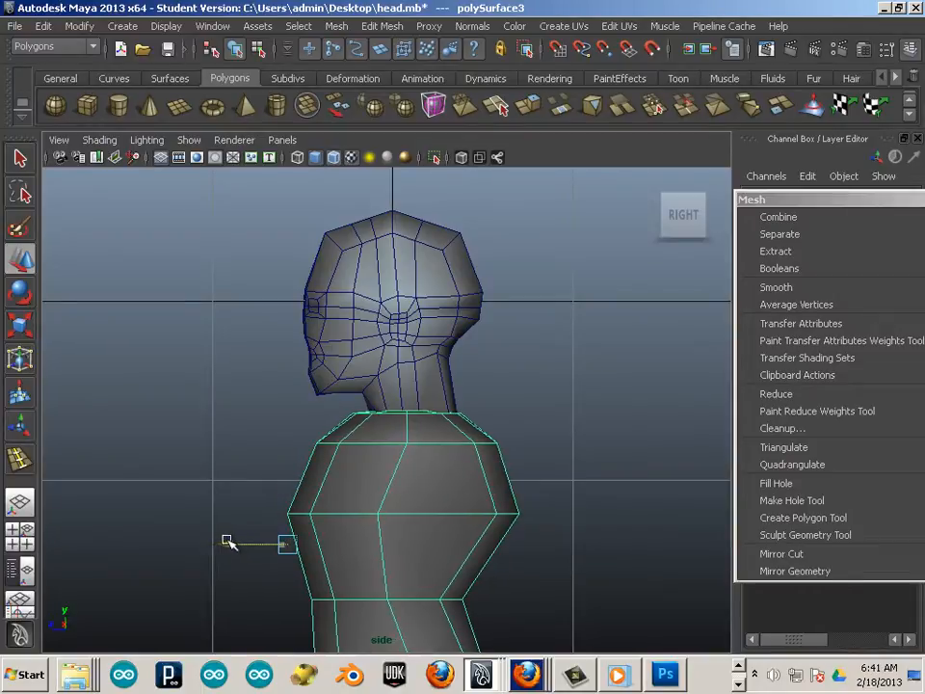
pyautogui.click(449, 403)
pyautogui.scroll(4, 535, 457)
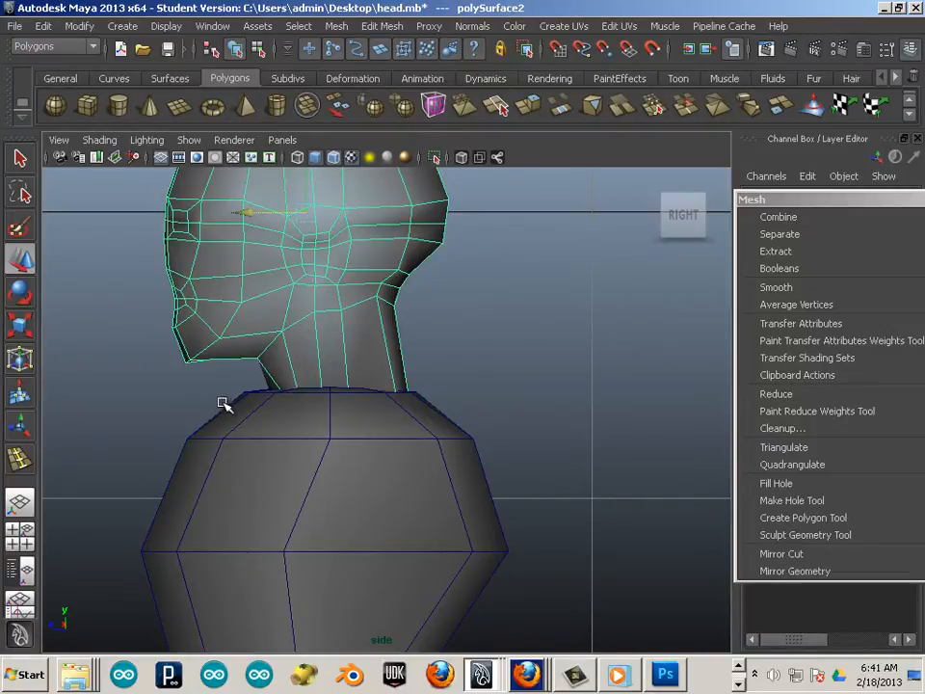
# Step: Examine how the neck base sits in the torso's top opening from above, the side and behind
pyautogui.press('space')
pyautogui.press('space')
pyautogui.keyDown('alt'); pyautogui.moveTo(260, 424); pyautogui.dragTo(251, 482); pyautogui.keyUp('alt')
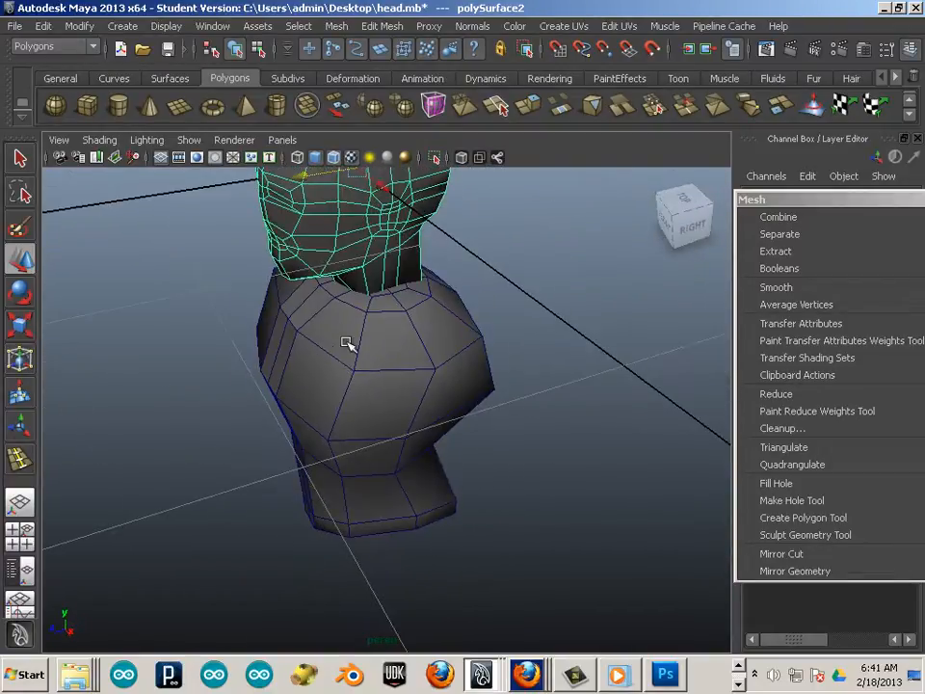
pyautogui.keyDown('alt'); pyautogui.moveTo(347, 343); pyautogui.dragTo(339, 444, button='middle'); pyautogui.keyUp('alt')
pyautogui.keyDown('alt'); pyautogui.moveTo(339, 443); pyautogui.dragTo(284, 356); pyautogui.keyUp('alt')
pyautogui.keyDown('alt'); pyautogui.moveTo(285, 357); pyautogui.dragTo(406, 454, button='right'); pyautogui.keyUp('alt')
pyautogui.keyDown('alt'); pyautogui.moveTo(406, 454); pyautogui.dragTo(370, 430); pyautogui.keyUp('alt')
pyautogui.keyDown('alt'); pyautogui.moveTo(370, 430); pyautogui.dragTo(407, 508, button='middle'); pyautogui.keyUp('alt')
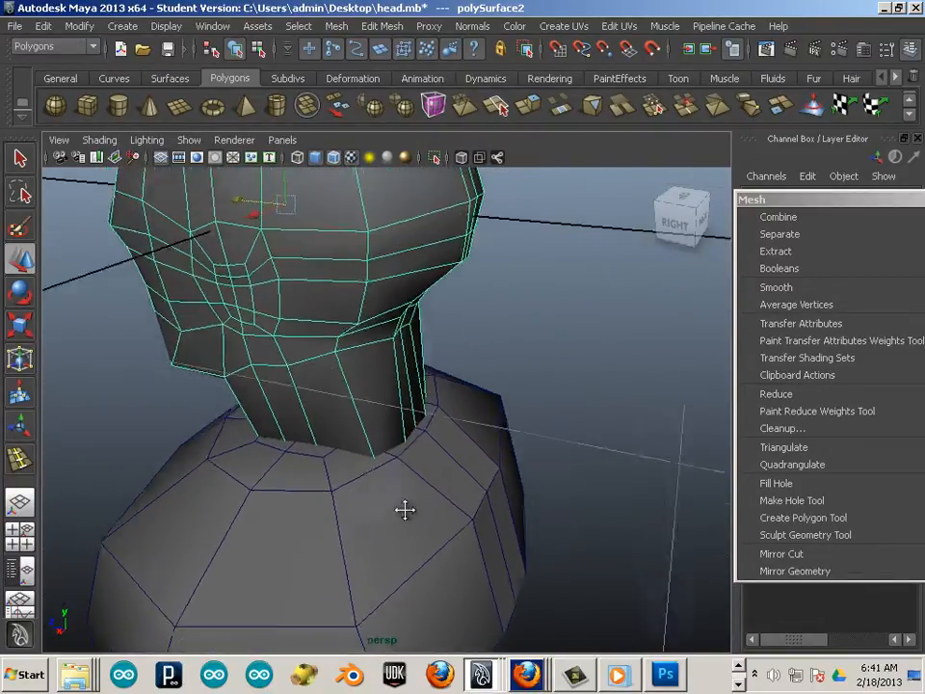
pyautogui.keyDown('alt'); pyautogui.moveTo(406, 508); pyautogui.dragTo(293, 459); pyautogui.keyUp('alt')
# Step: Compare the edges at the neck's base with the torso's top opening, selecting the torso and head in turn
pyautogui.click(306, 456)
pyautogui.keyDown('alt'); pyautogui.moveTo(293, 459); pyautogui.dragTo(354, 481, button='right'); pyautogui.keyUp('alt')
pyautogui.keyDown('alt'); pyautogui.moveTo(300, 464); pyautogui.dragTo(323, 472); pyautogui.keyUp('alt')
pyautogui.keyDown('alt'); pyautogui.moveTo(378, 491); pyautogui.dragTo(243, 446); pyautogui.keyUp('alt')
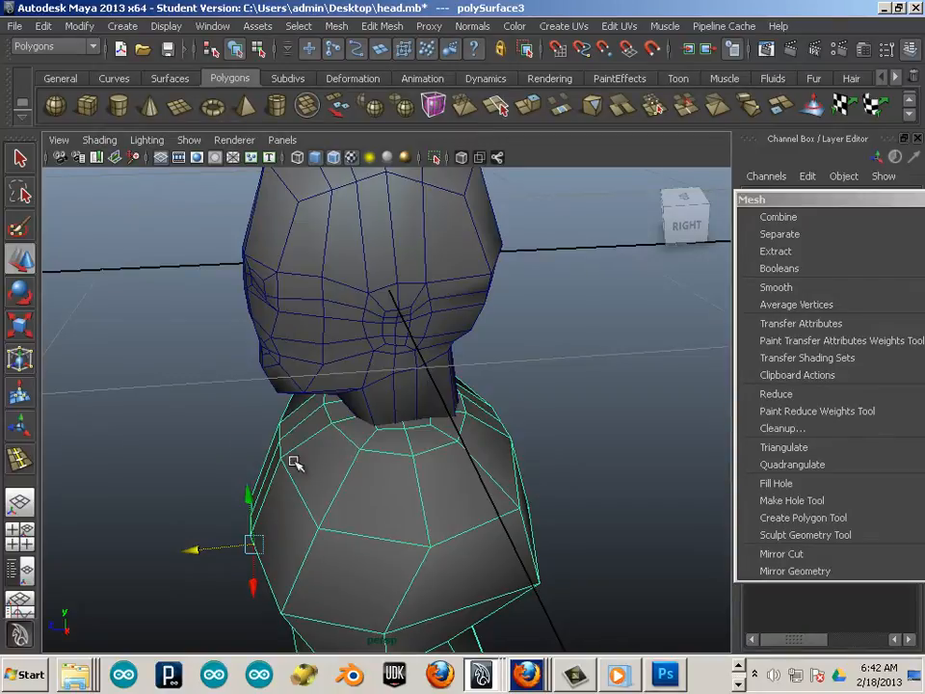
pyautogui.keyDown('alt'); pyautogui.moveTo(380, 548); pyautogui.dragTo(334, 380); pyautogui.keyUp('alt')
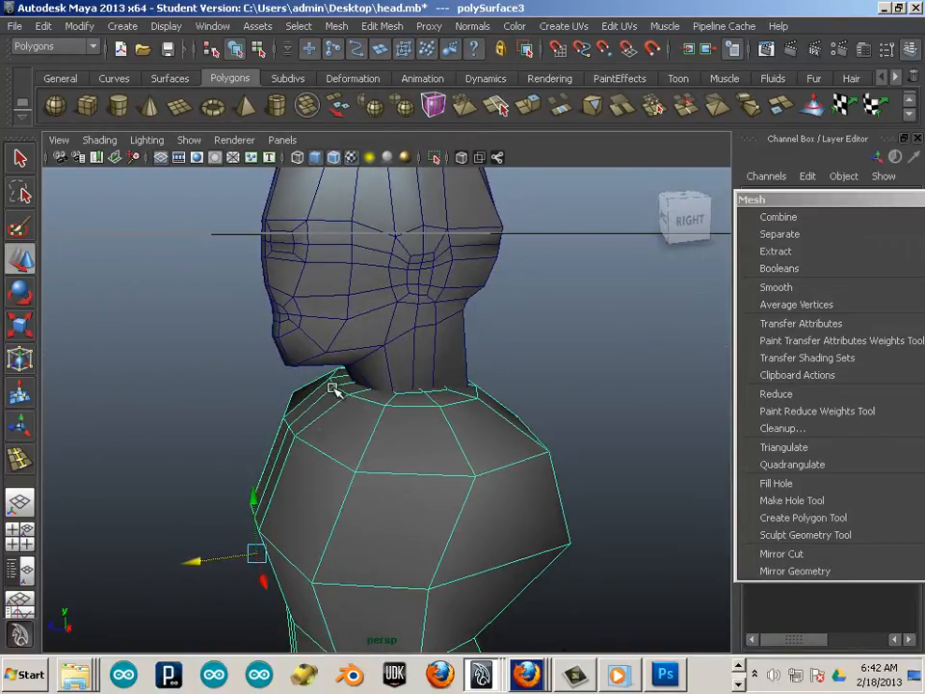
pyautogui.click(387, 289)
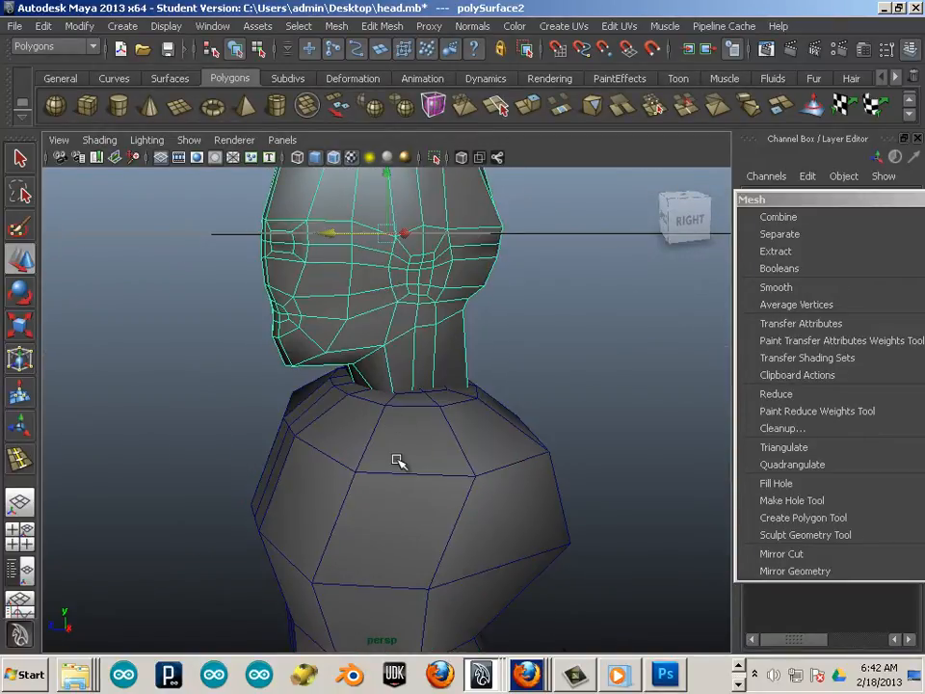
pyautogui.click(398, 464)
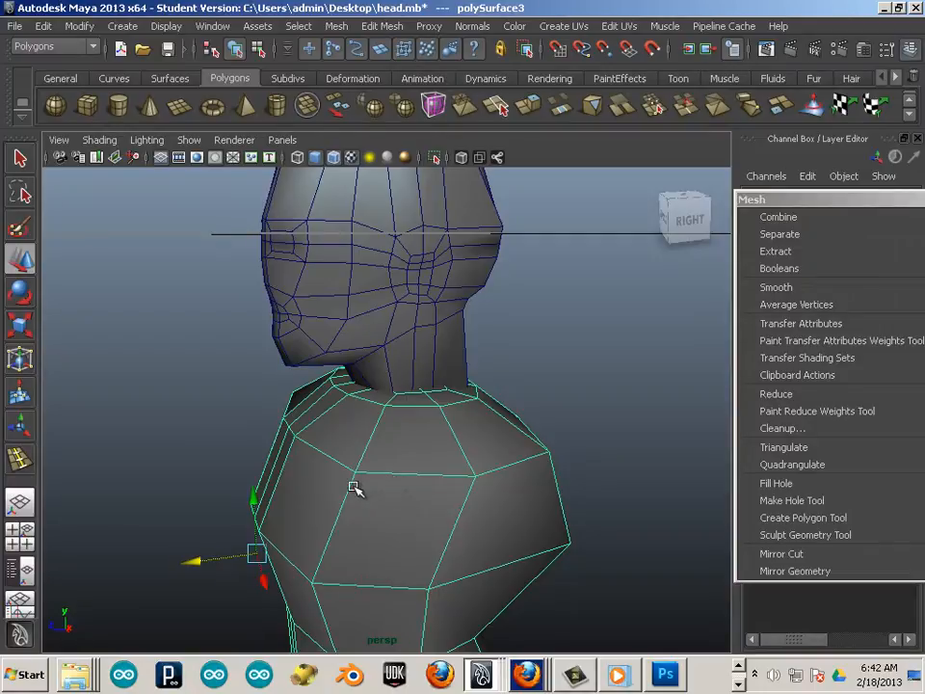
pyautogui.keyDown('alt'); pyautogui.moveTo(392, 462); pyautogui.dragTo(275, 420); pyautogui.keyUp('alt')
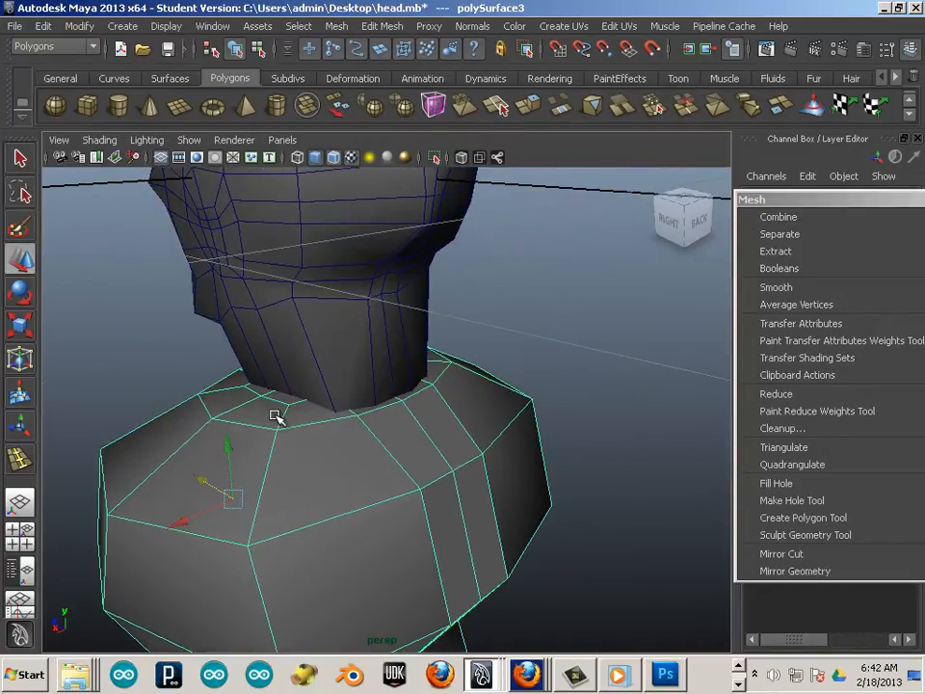
pyautogui.keyDown('alt'); pyautogui.moveTo(304, 286); pyautogui.dragTo(536, 437); pyautogui.keyUp('alt')
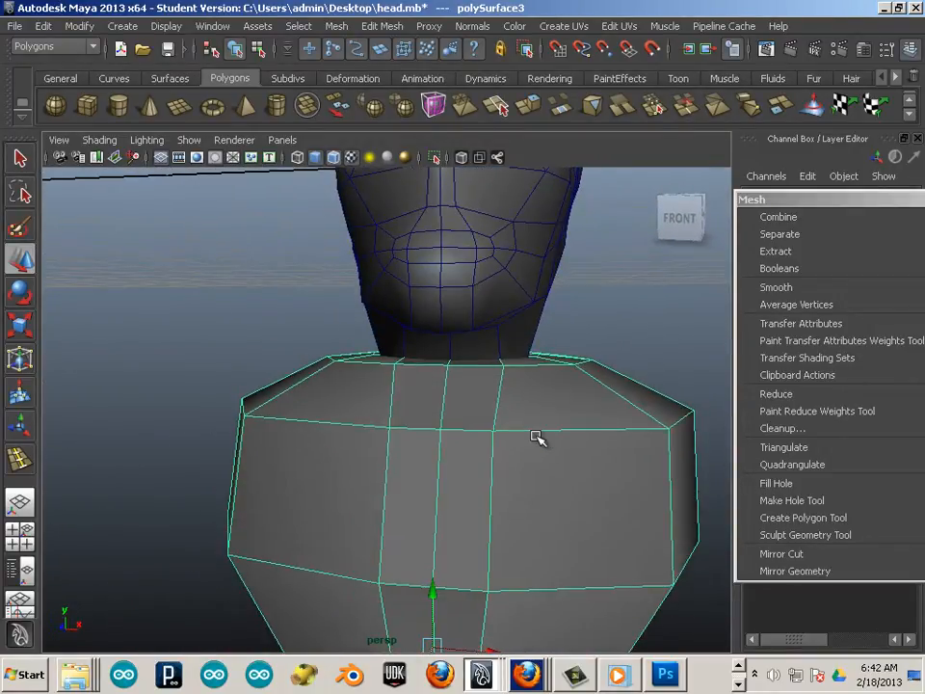
# Step: Scale the torso's top vertex ring inward along X in the front view to bring it closer to the neck's width
pyautogui.press('space')
pyautogui.press('space')
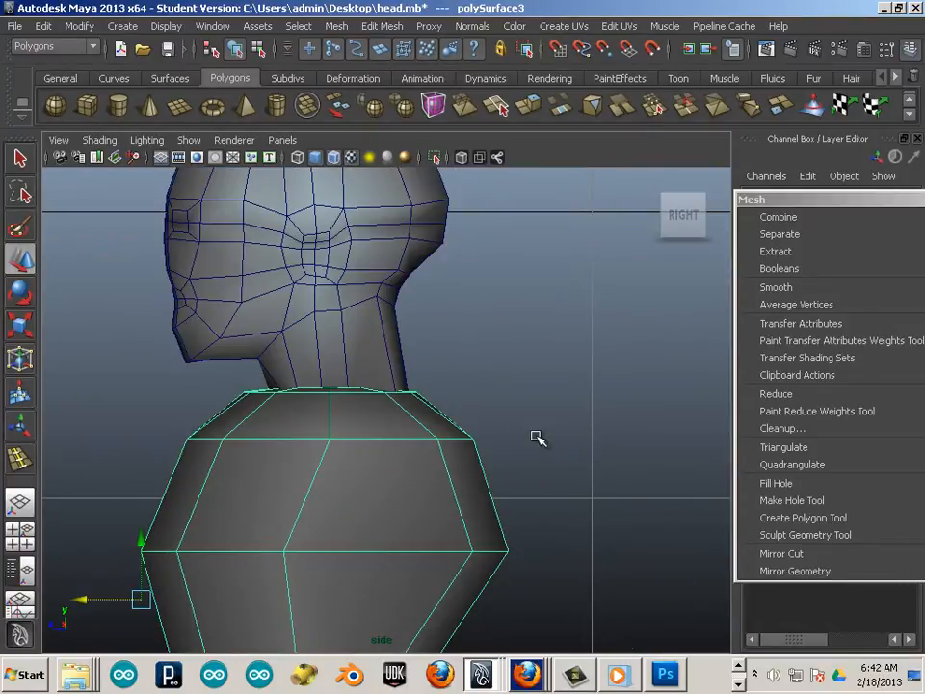
pyautogui.press('space')
pyautogui.keyDown('alt'); pyautogui.moveTo(477, 460); pyautogui.dragTo(446, 572, button='middle'); pyautogui.keyUp('alt')
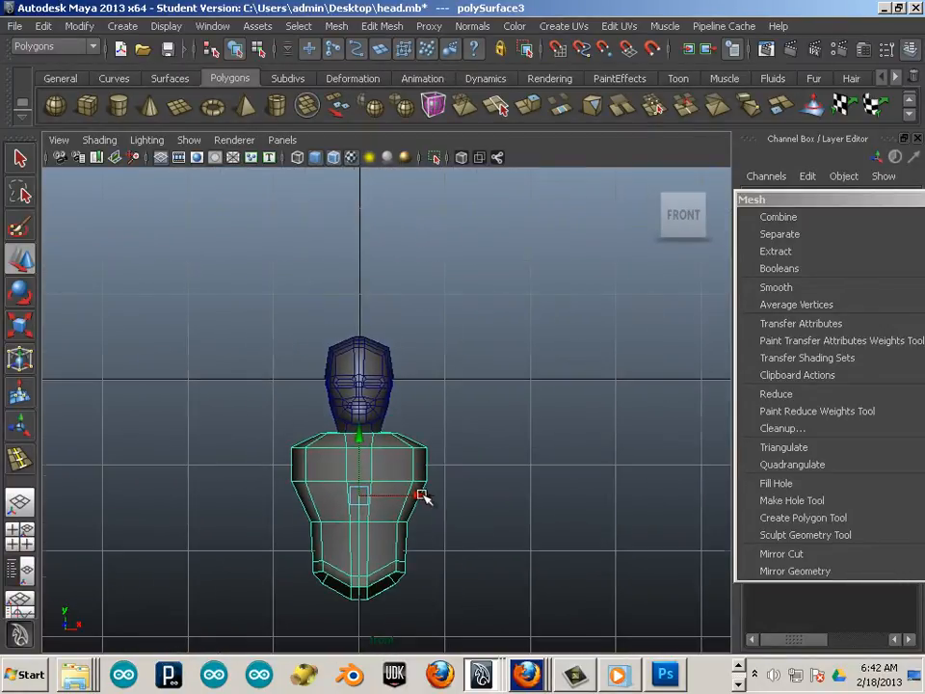
pyautogui.scroll(6, 421, 495)
pyautogui.keyDown('alt'); pyautogui.moveTo(295, 482); pyautogui.dragTo(364, 430, button='middle'); pyautogui.keyUp('alt')
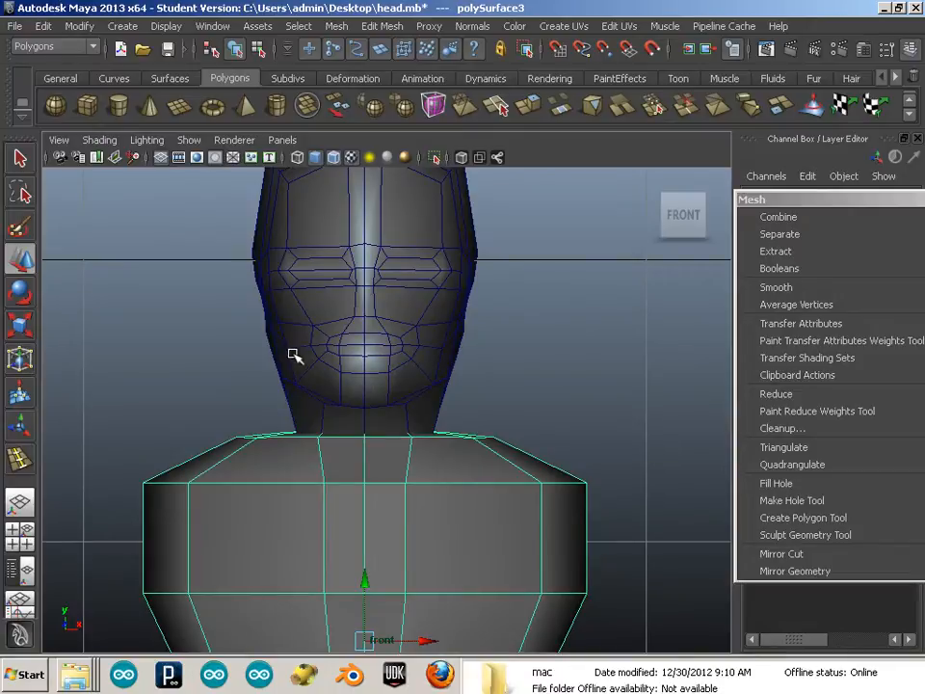
pyautogui.press('F8')
pyautogui.moveTo(200, 406); pyautogui.dragTo(544, 463)
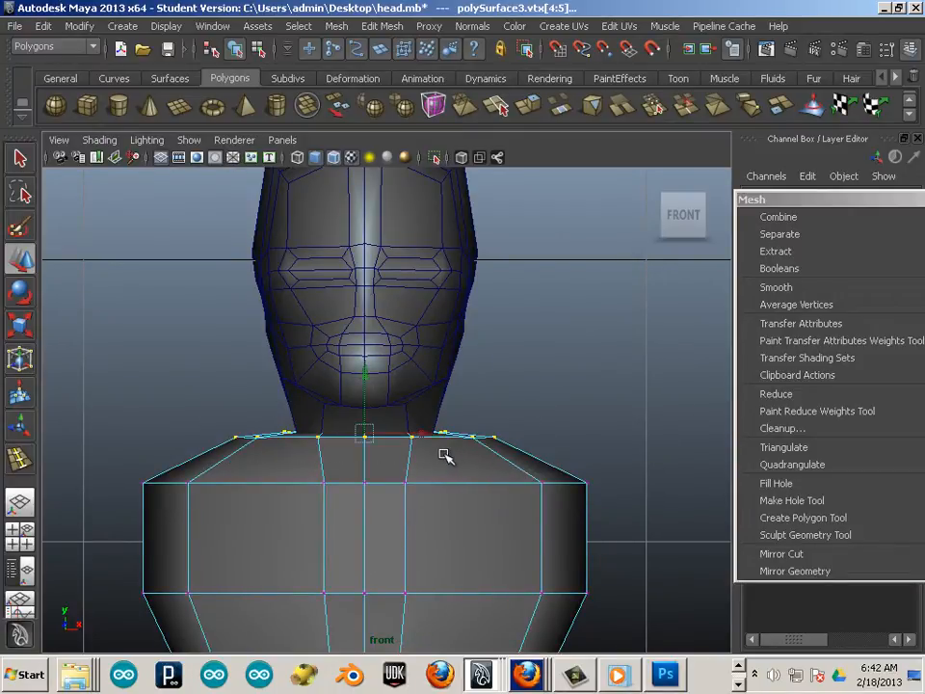
pyautogui.press('w')
pyautogui.moveTo(296, 435); pyautogui.dragTo(307, 430)
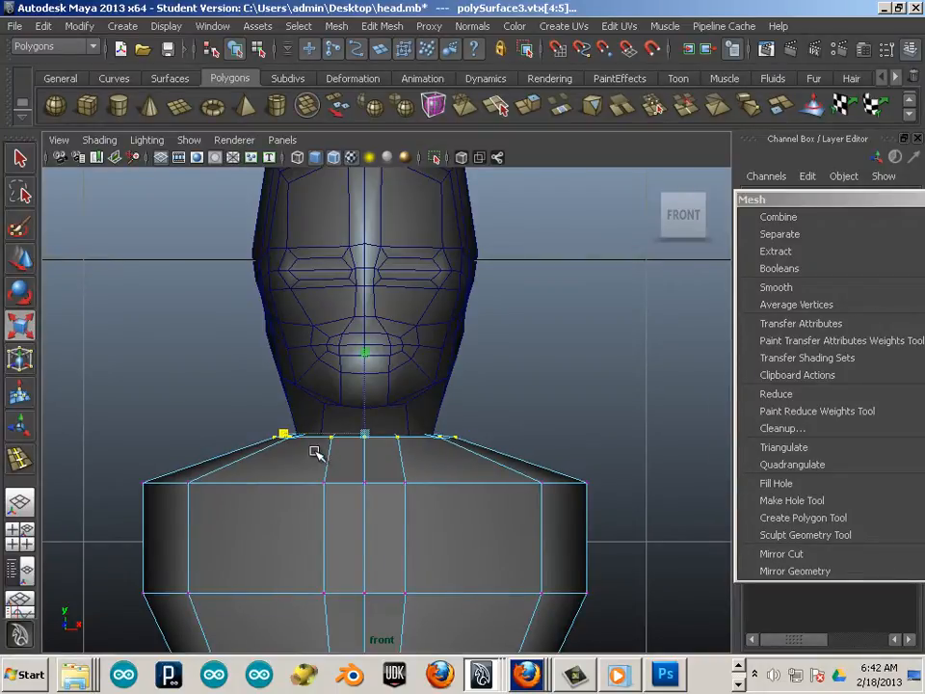
pyautogui.keyDown('alt'); pyautogui.moveTo(314, 451); pyautogui.dragTo(316, 430, button='middle'); pyautogui.keyUp('alt')
pyautogui.keyDown('alt'); pyautogui.moveTo(316, 430); pyautogui.dragTo(454, 481, button='right'); pyautogui.keyUp('alt')
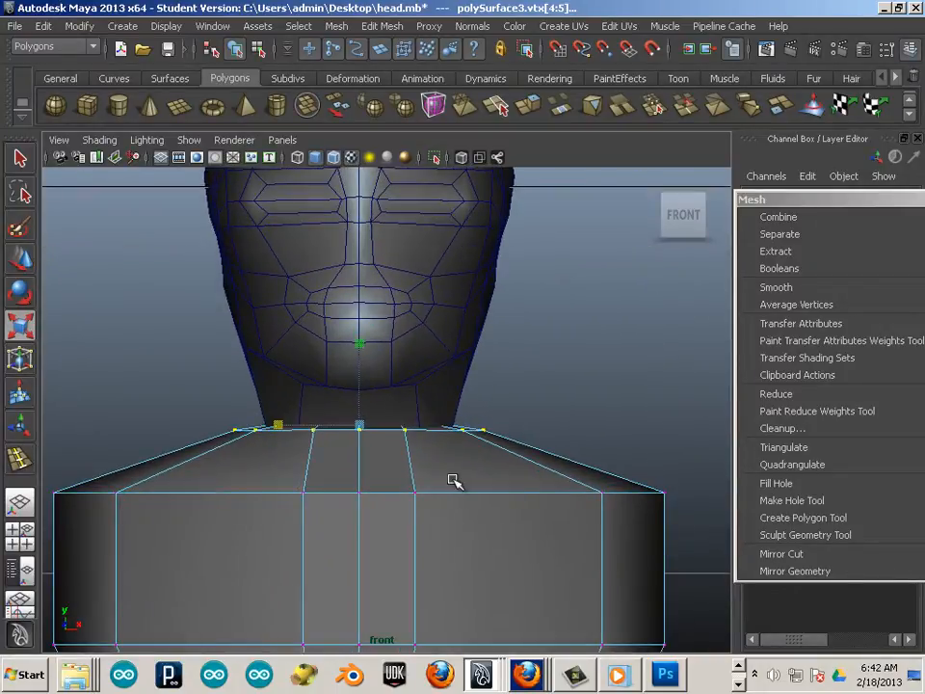
# Step: Move the head object upward in the front view to leave a gap between the neck's base and the torso
pyautogui.click(434, 386)
pyautogui.press('w')
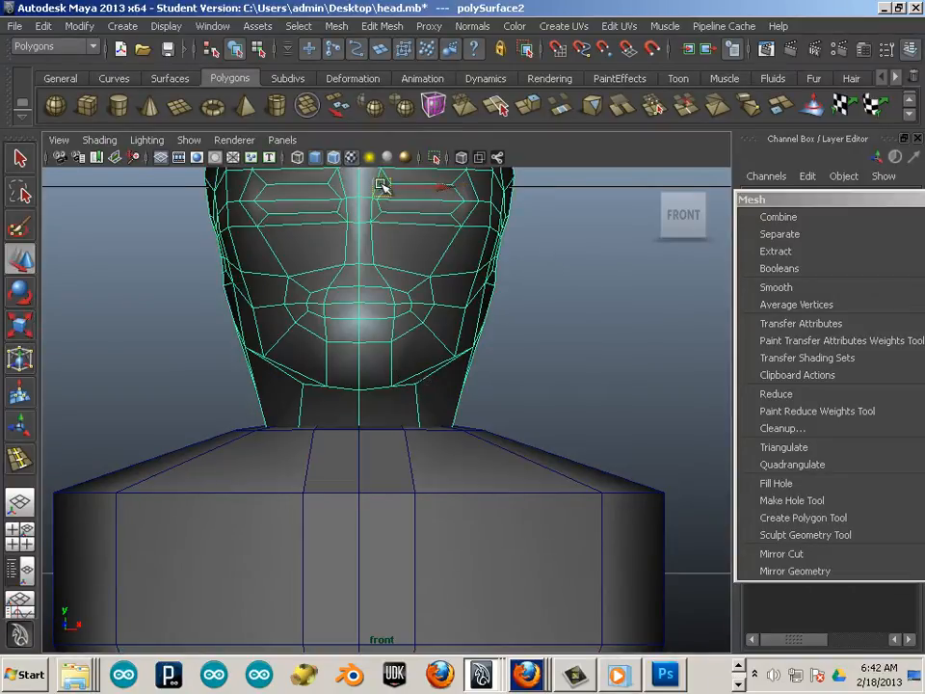
pyautogui.moveTo(383, 184)
pyautogui.mouseDown()
pyautogui.moveTo(386, 149)
pyautogui.moveTo(370, 142)
pyautogui.moveTo(381, 182)
pyautogui.mouseUp()
pyautogui.scroll(-8, 423, 237)
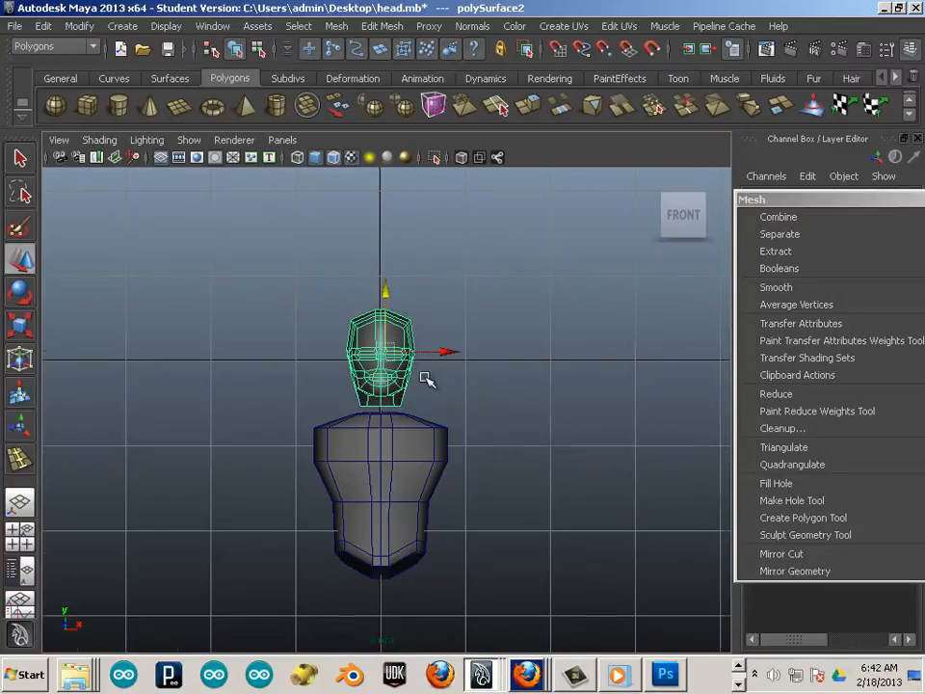
pyautogui.scroll(10, 425, 378)
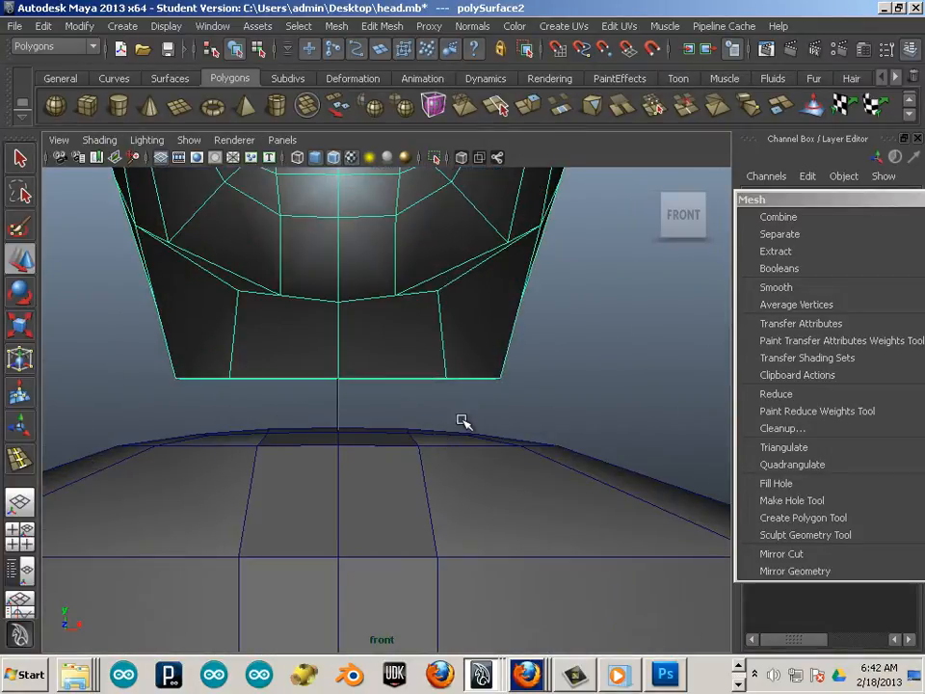
# Step: Select all vertices at the neck's base in the perspective view and look through their CV list, moving the floating Mesh menu aside
pyautogui.press('space')
pyautogui.press('space')
pyautogui.keyDown('alt'); pyautogui.moveTo(472, 390); pyautogui.dragTo(284, 359); pyautogui.keyUp('alt')
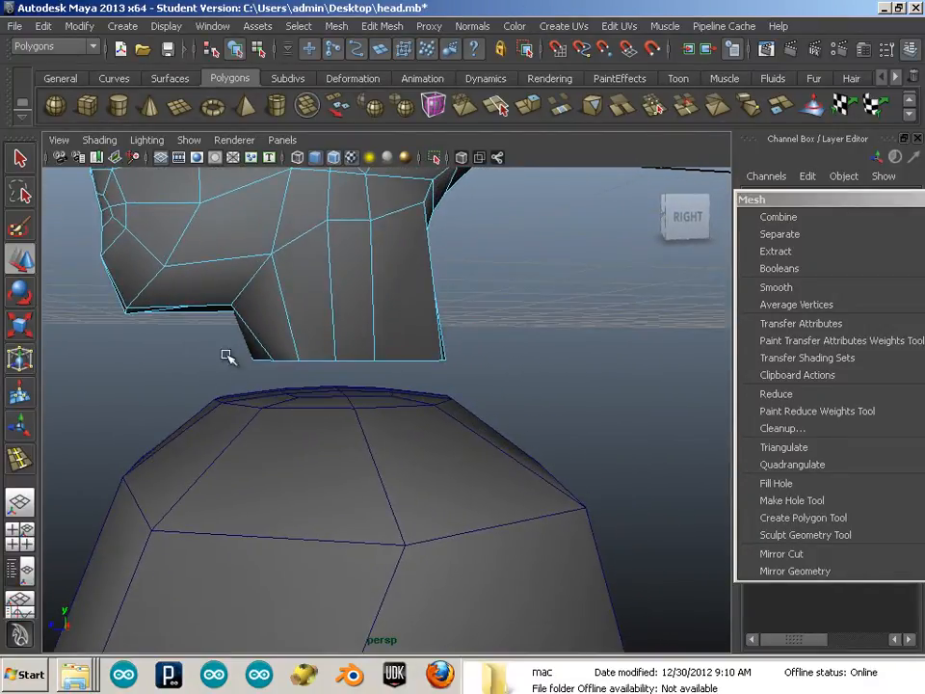
pyautogui.moveTo(164, 337); pyautogui.dragTo(523, 385)
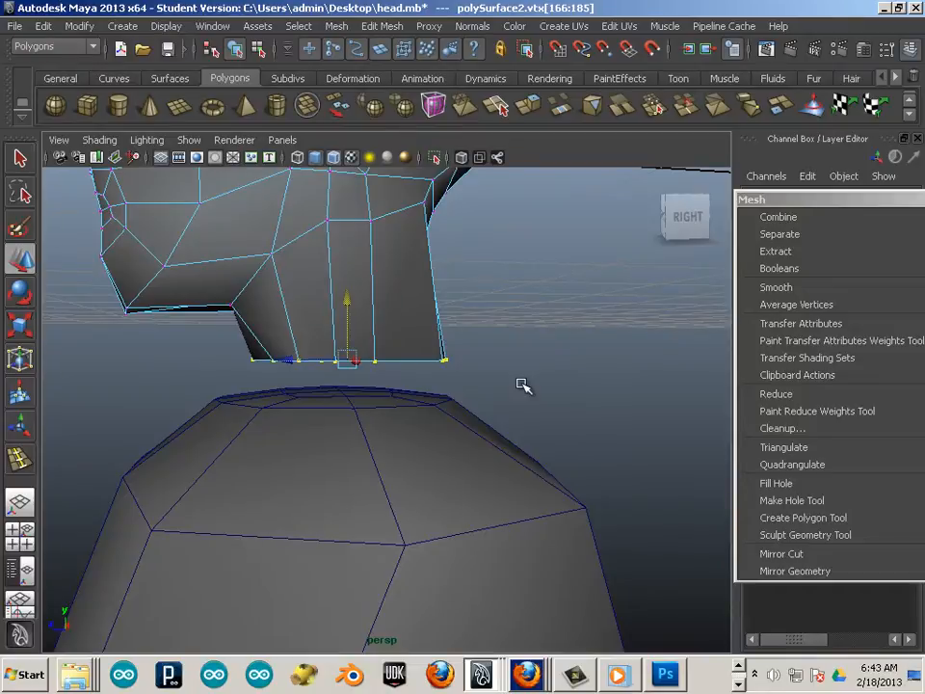
pyautogui.moveTo(761, 199); pyautogui.dragTo(817, 458)
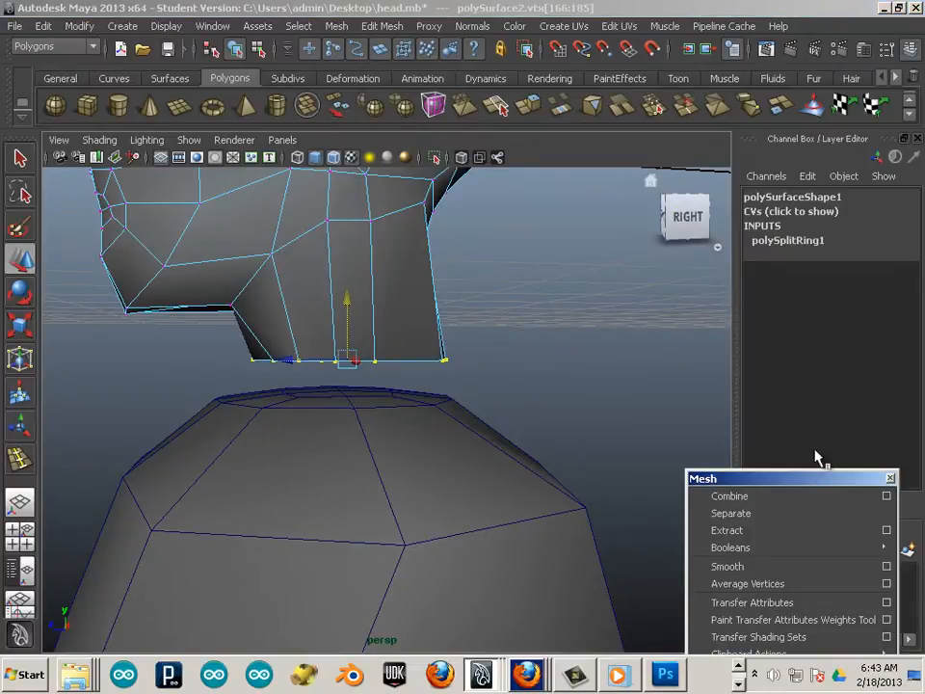
pyautogui.click(761, 211)
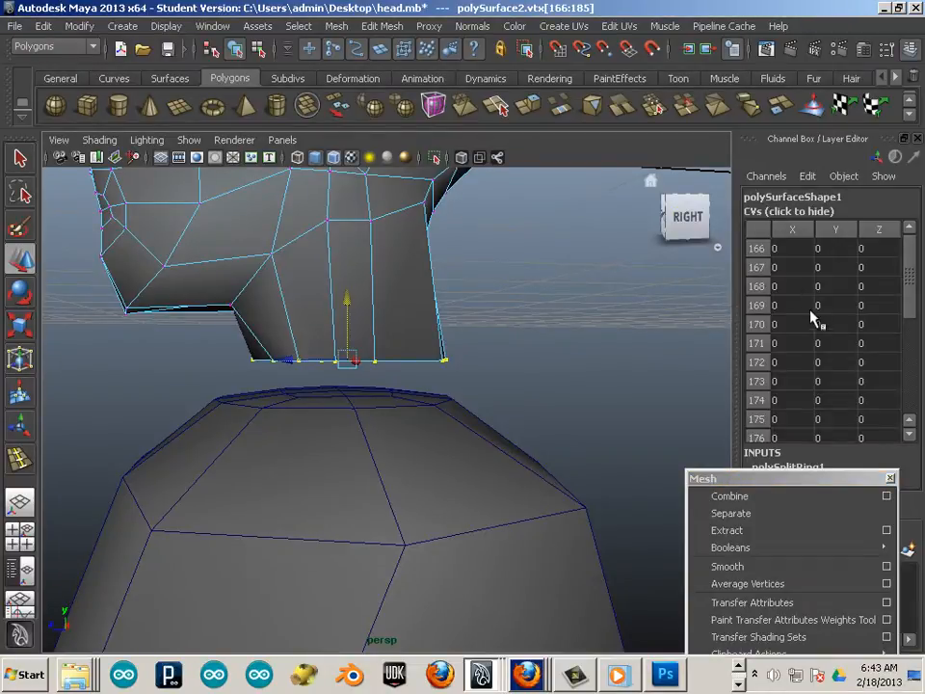
pyautogui.scroll(-5, 817, 330)
pyautogui.scroll(3, 759, 298)
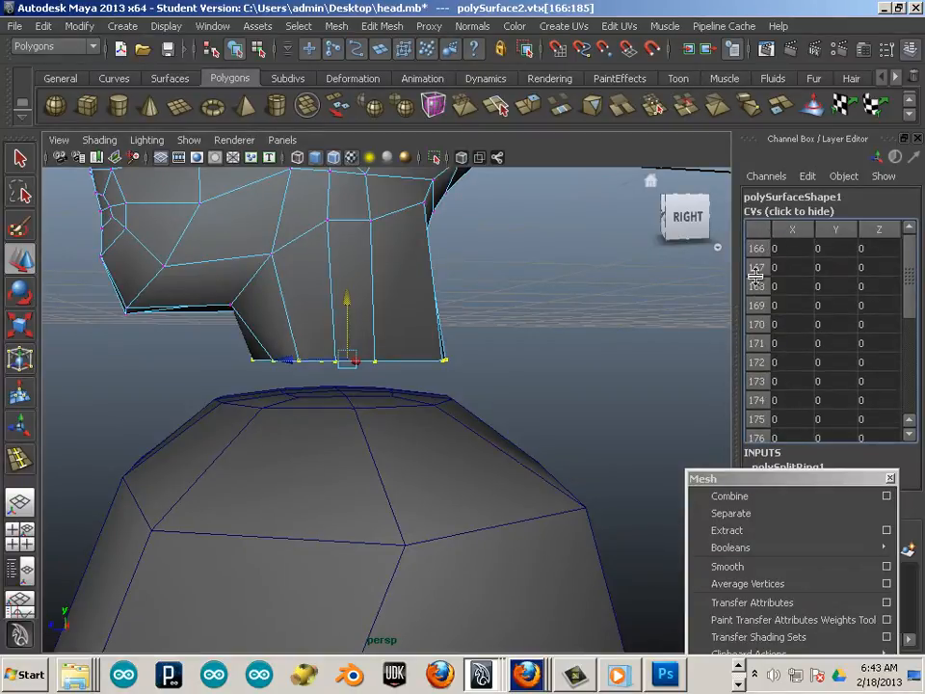
pyautogui.scroll(-3, 756, 386)
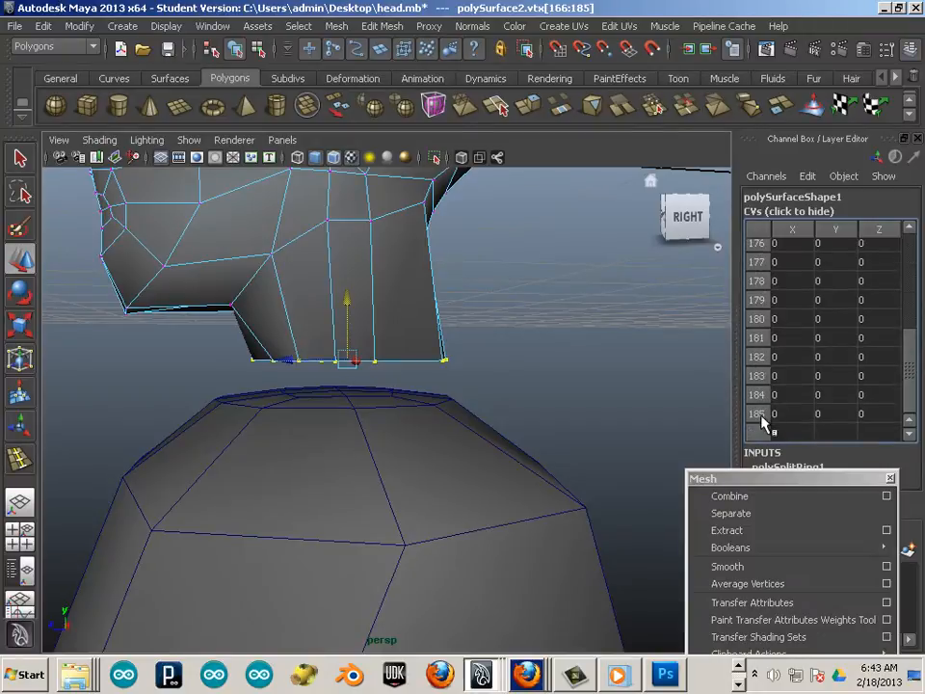
# Step: Try to select the edge loop around the neck's base in edge mode
pyautogui.keyDown('alt'); pyautogui.moveTo(504, 353); pyautogui.dragTo(477, 333); pyautogui.keyUp('alt')
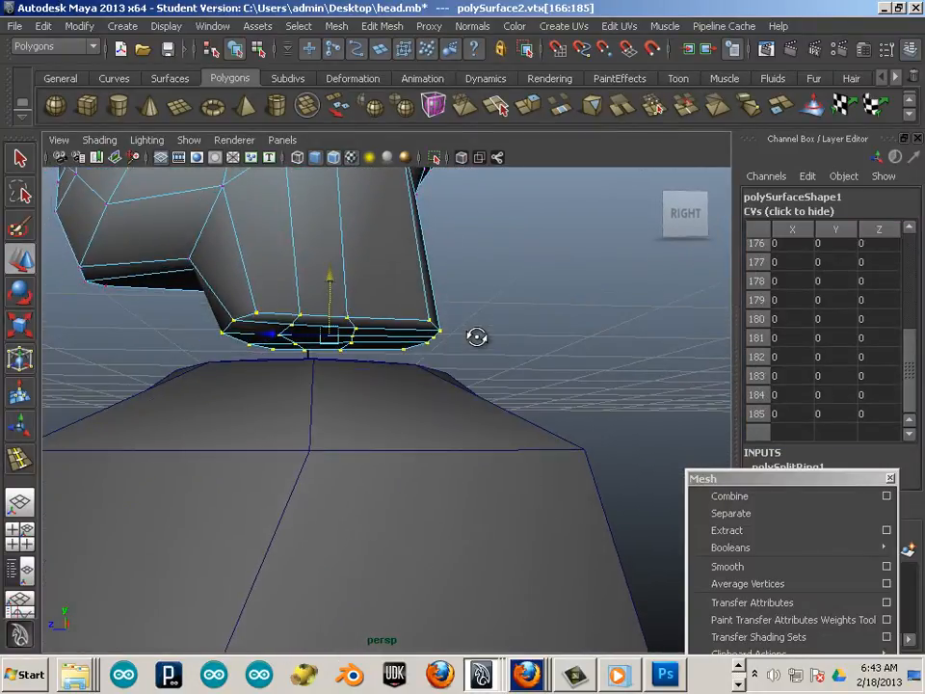
pyautogui.moveTo(391, 323); pyautogui.dragTo(388, 283, button='right')
pyautogui.doubleClick(376, 318)
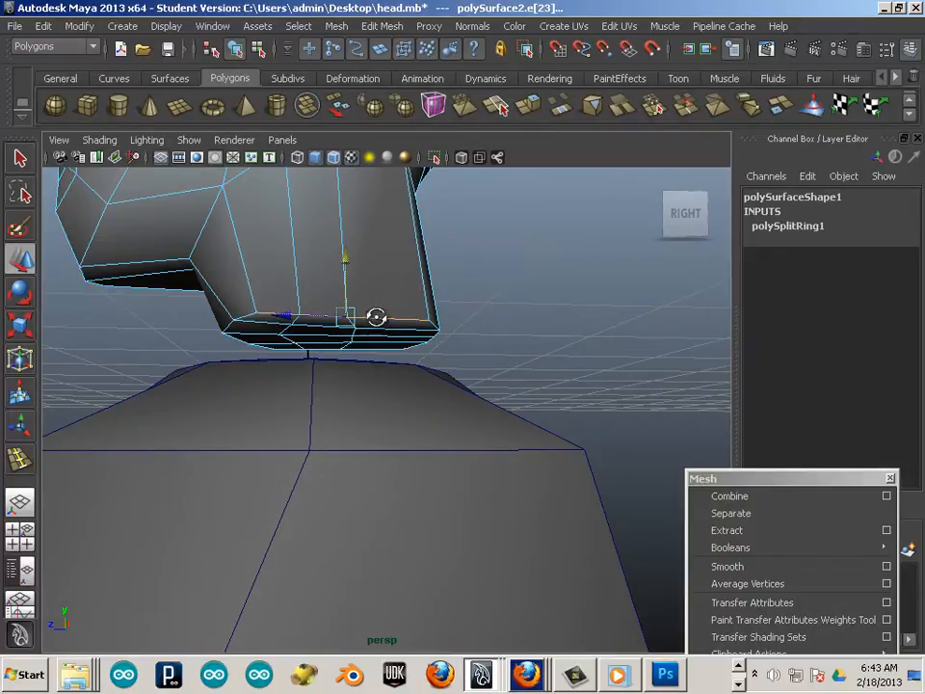
pyautogui.click(393, 319)
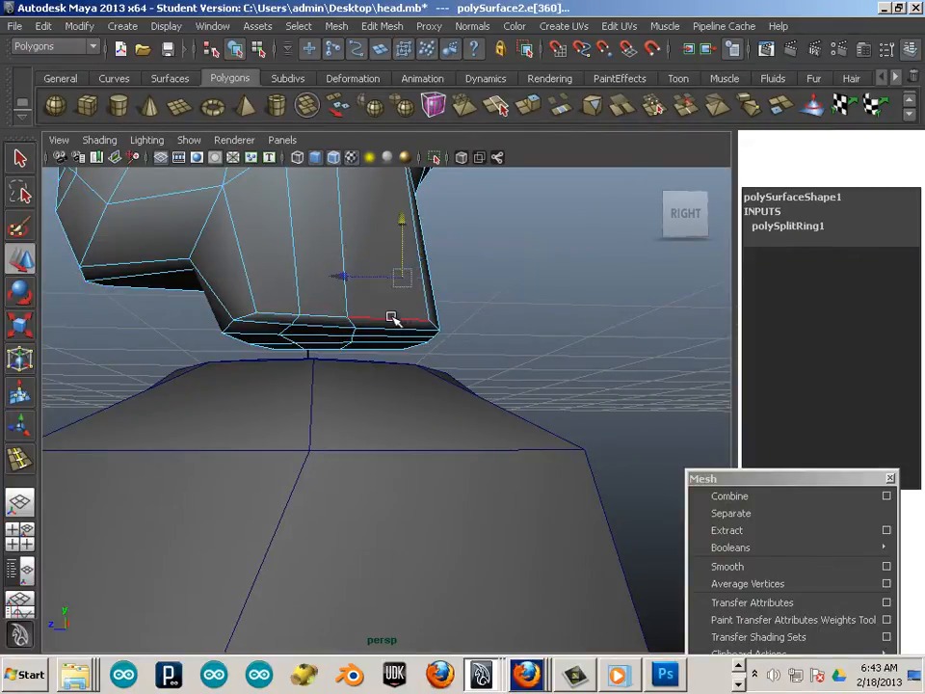
pyautogui.doubleClick(391, 318)
pyautogui.keyDown('alt'); pyautogui.moveTo(476, 348); pyautogui.dragTo(352, 333); pyautogui.keyUp('alt')
pyautogui.click(436, 355)
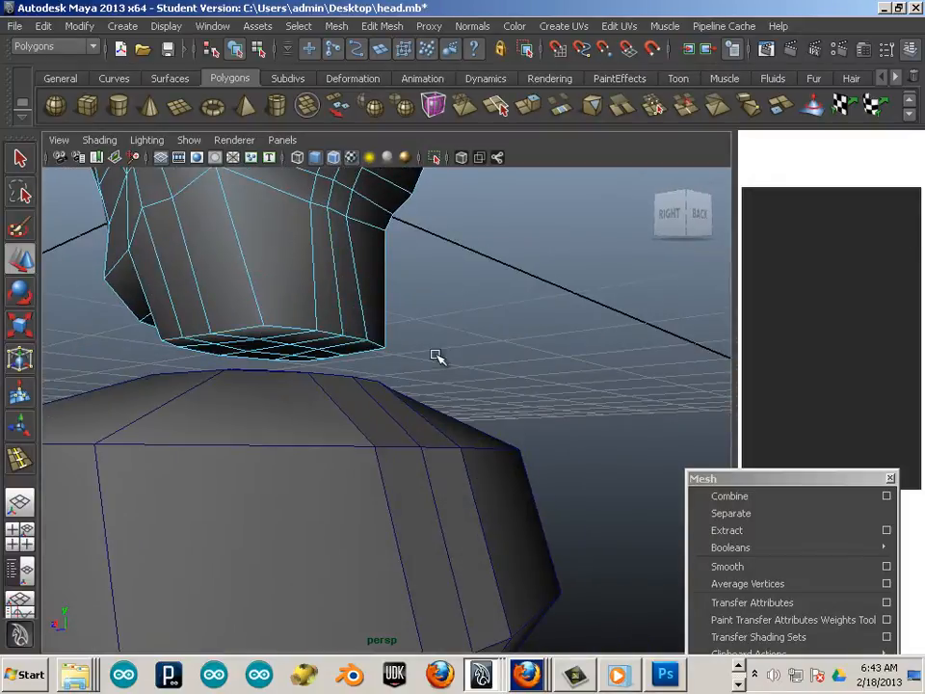
# Step: Select the outer border edges around the neck's base, covering the back, both sides and the front
pyautogui.keyDown('alt'); pyautogui.moveTo(436, 355); pyautogui.dragTo(541, 331, button='middle'); pyautogui.keyUp('alt')
pyautogui.keyDown('alt'); pyautogui.moveTo(541, 331); pyautogui.dragTo(501, 318); pyautogui.keyUp('alt')
pyautogui.click(387, 298)
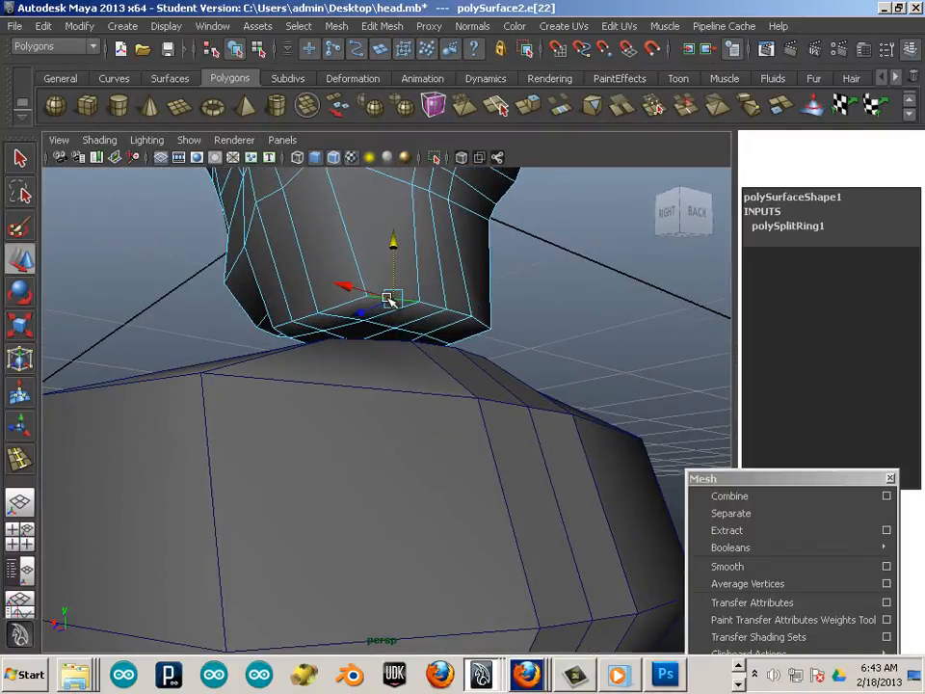
pyautogui.keyDown('alt'); pyautogui.moveTo(550, 332); pyautogui.dragTo(508, 294); pyautogui.keyUp('alt')
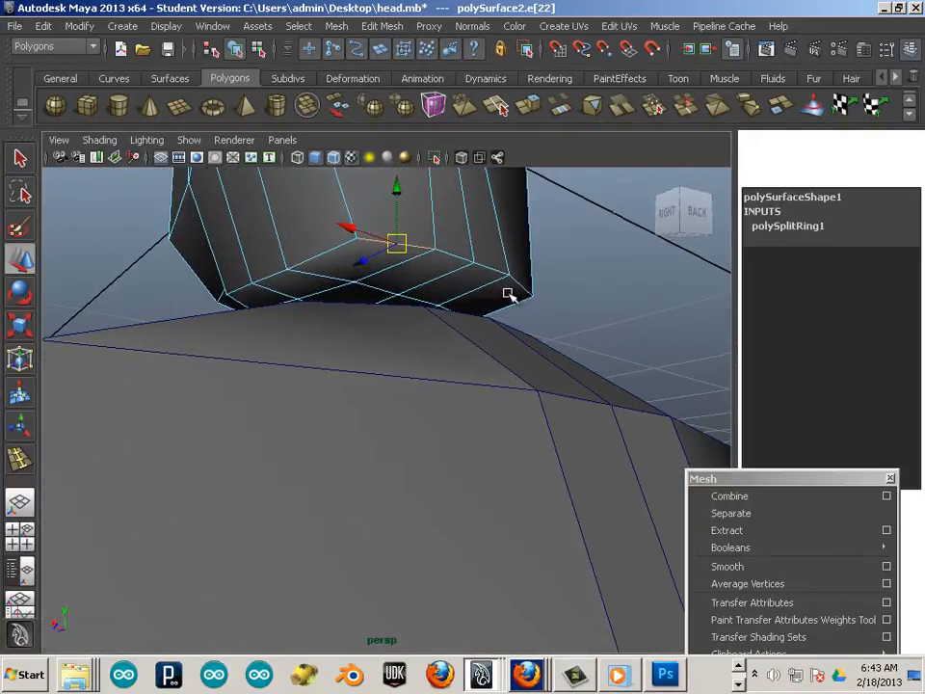
pyautogui.keyDown('shift'); pyautogui.doubleClick(459, 258); pyautogui.keyUp('shift')
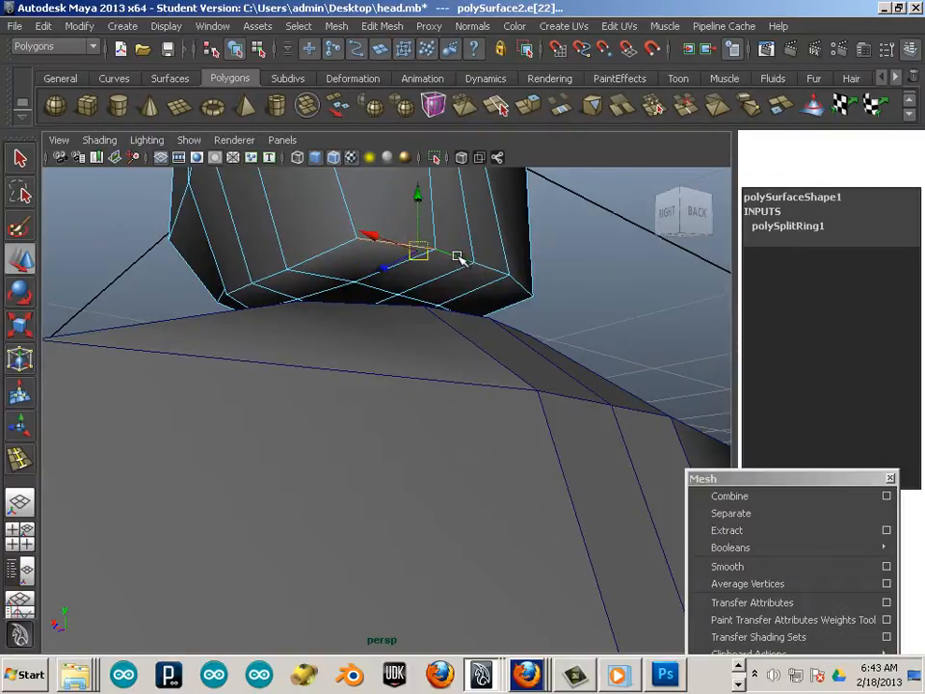
pyautogui.keyDown('shift'); pyautogui.doubleClick(337, 248); pyautogui.keyUp('shift')
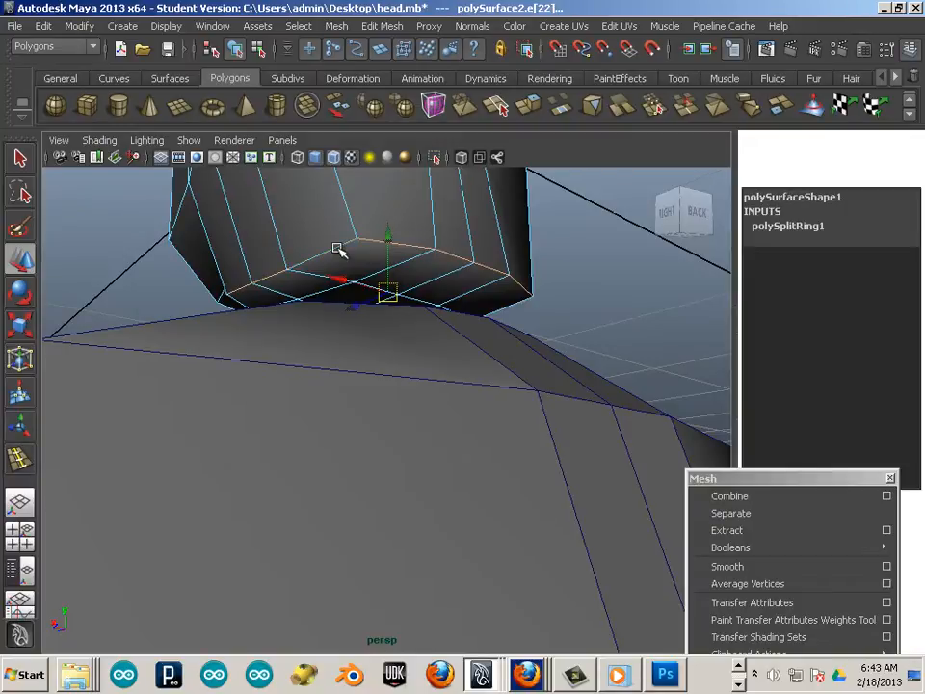
pyautogui.keyDown('shift'); pyautogui.click(324, 250); pyautogui.keyUp('shift')
pyautogui.keyDown('alt'); pyautogui.moveTo(216, 291); pyautogui.dragTo(426, 269); pyautogui.keyUp('alt')
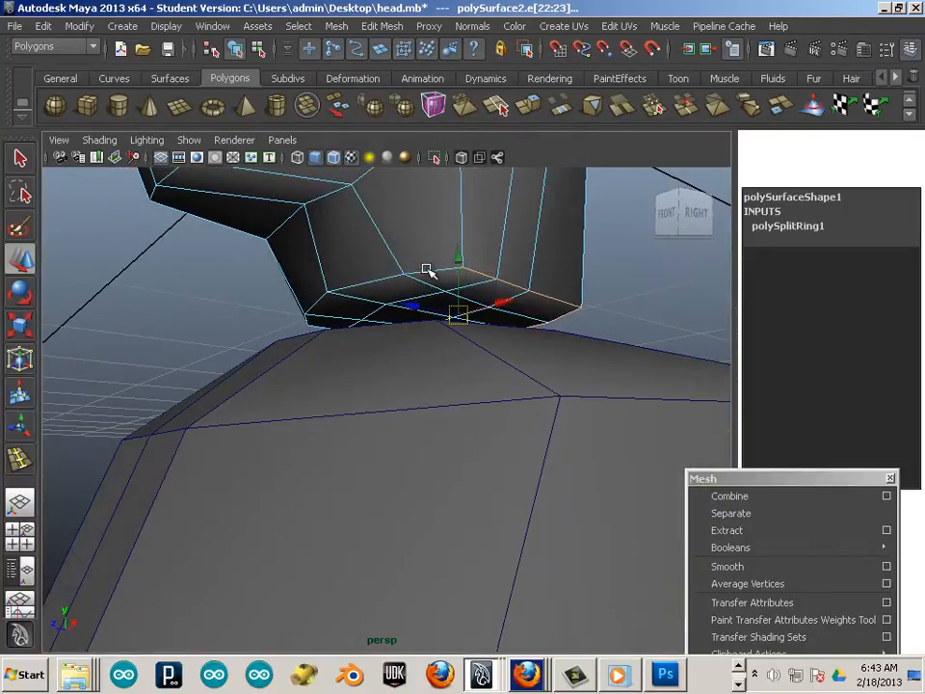
pyautogui.keyDown('shift'); pyautogui.click(421, 273); pyautogui.keyUp('shift')
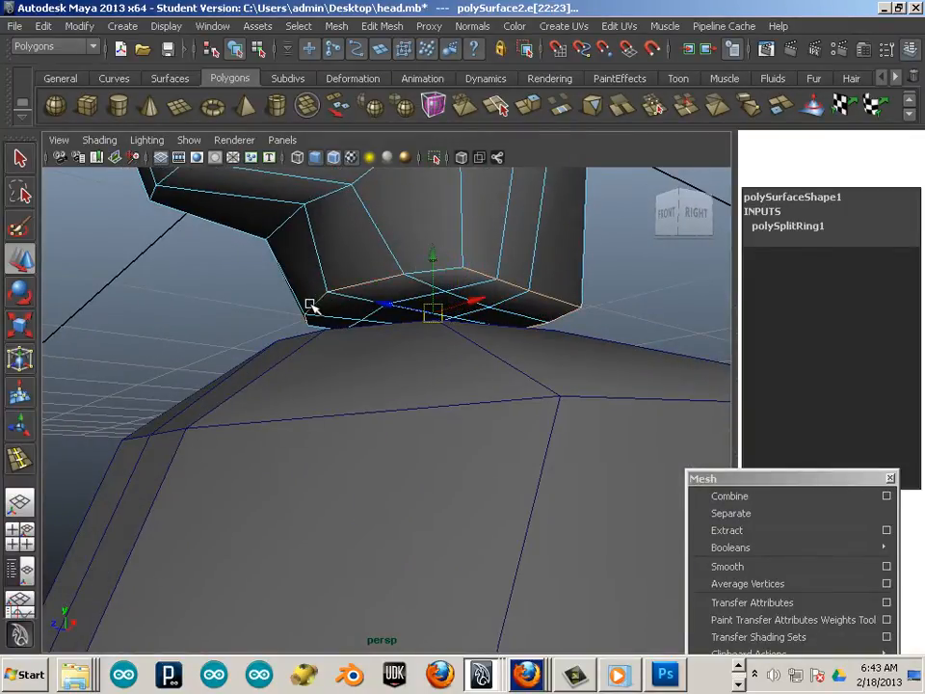
pyautogui.keyDown('alt'); pyautogui.moveTo(305, 314); pyautogui.dragTo(424, 316); pyautogui.keyUp('alt')
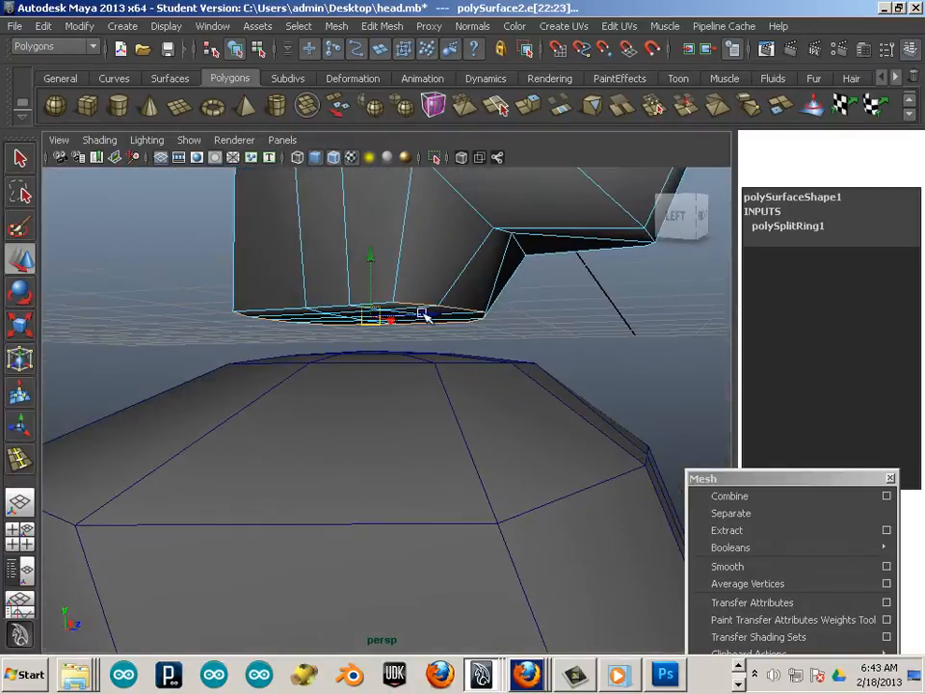
pyautogui.moveTo(262, 305)
pyautogui.keyDown('alt'); pyautogui.mouseDown()
pyautogui.moveTo(251, 314)
pyautogui.moveTo(263, 304)
pyautogui.mouseUp(); pyautogui.keyUp('alt')
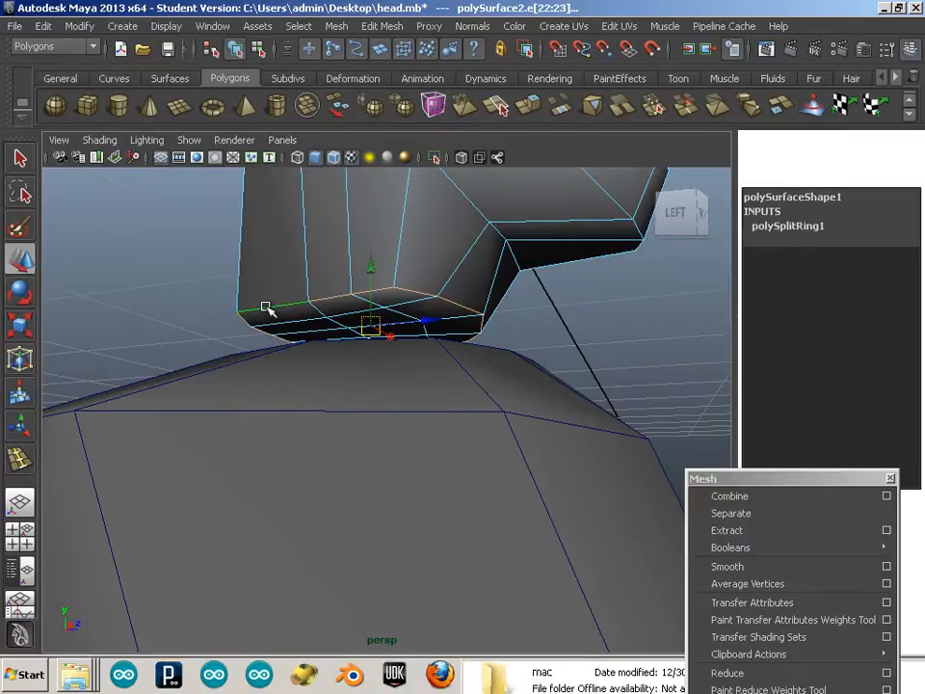
# Step: Convert the neck's border edges to a vertex selection, list their CVs and compare the neck's base with the torso's top from all sides
pyautogui.hotkey('ctrl', 'F9')
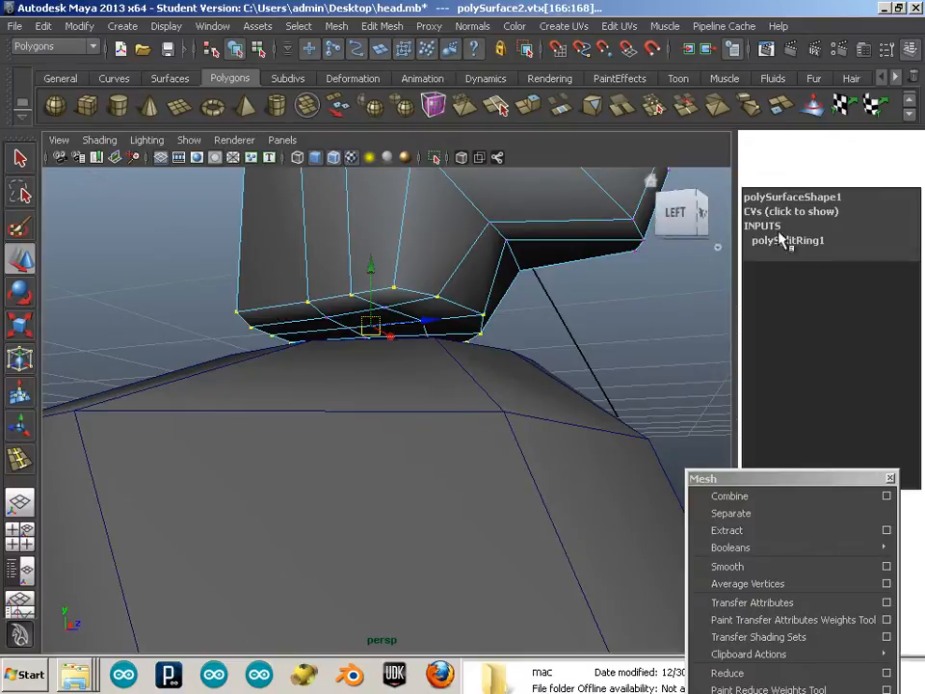
pyautogui.click(790, 211)
pyautogui.scroll(-2, 790, 266)
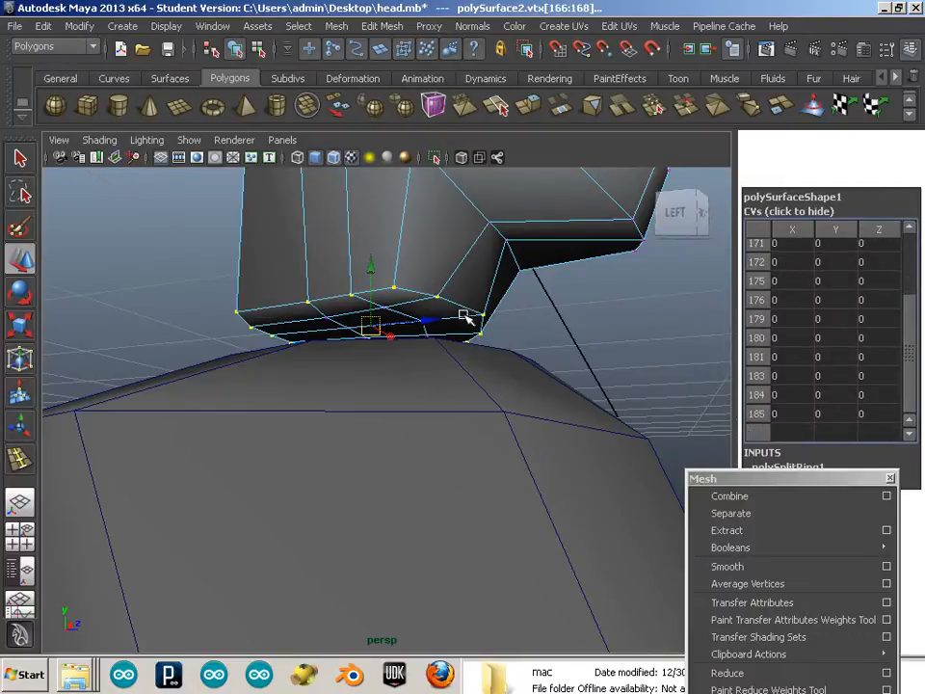
pyautogui.keyDown('alt'); pyautogui.moveTo(498, 335); pyautogui.dragTo(405, 310); pyautogui.keyUp('alt')
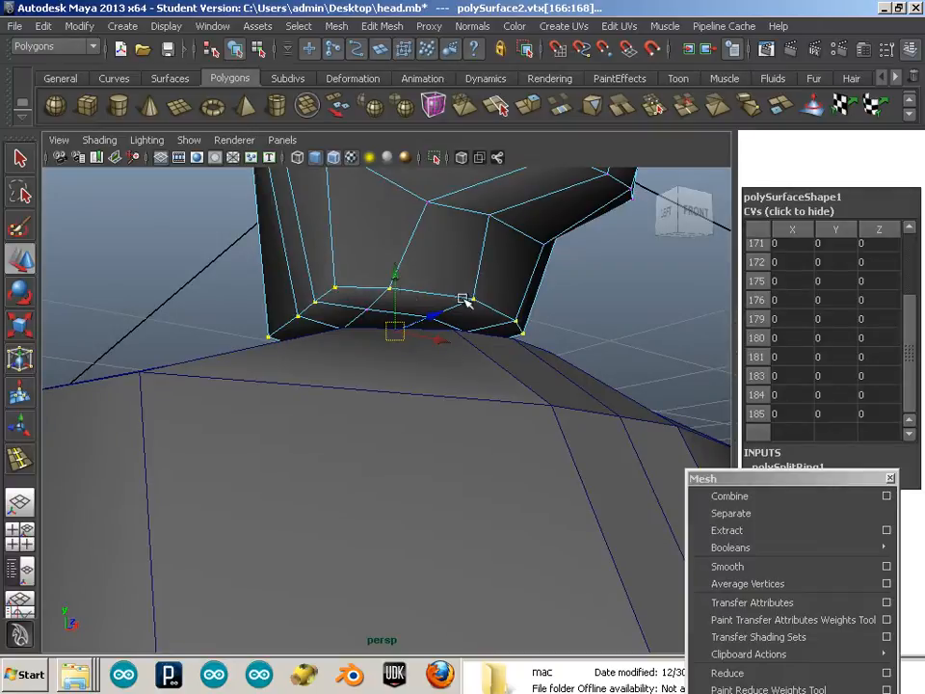
pyautogui.keyDown('alt'); pyautogui.moveTo(465, 301); pyautogui.dragTo(337, 310); pyautogui.keyUp('alt')
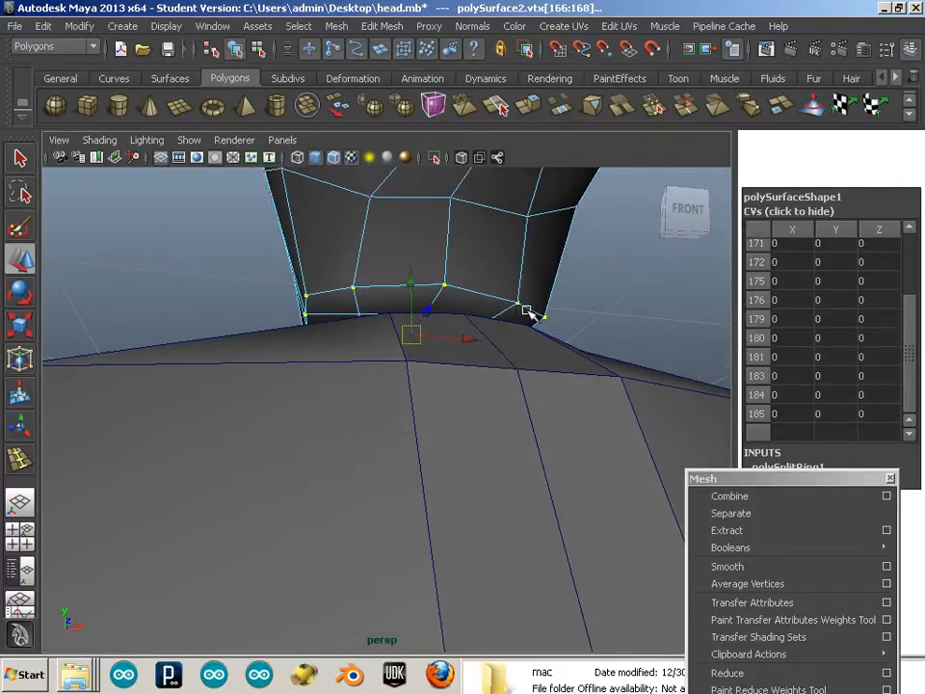
pyautogui.keyDown('alt'); pyautogui.moveTo(295, 302); pyautogui.dragTo(490, 311); pyautogui.keyUp('alt')
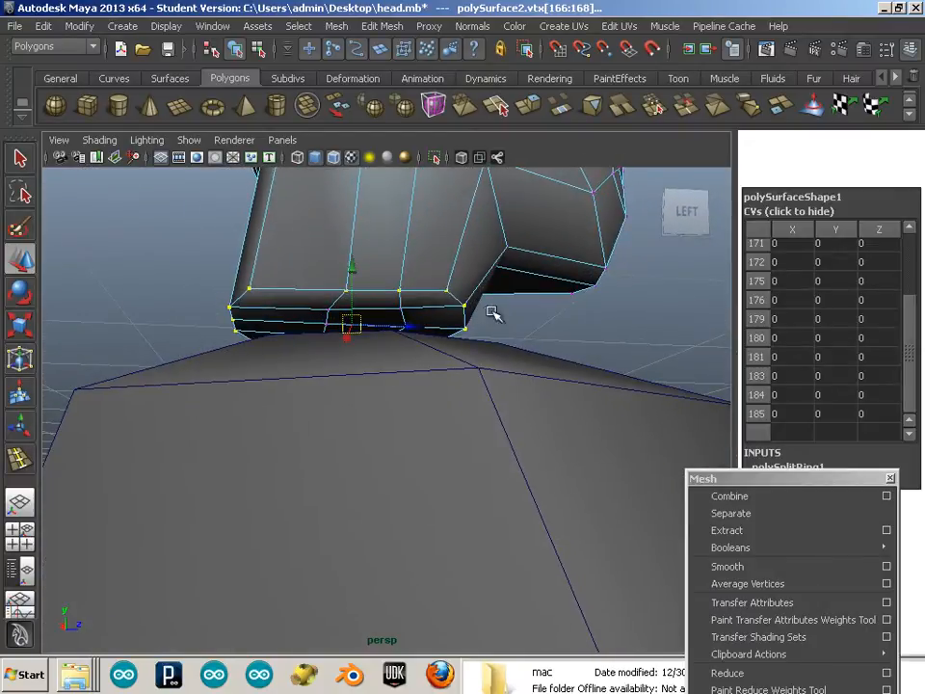
pyautogui.keyDown('alt'); pyautogui.moveTo(297, 318); pyautogui.dragTo(331, 395); pyautogui.keyUp('alt')
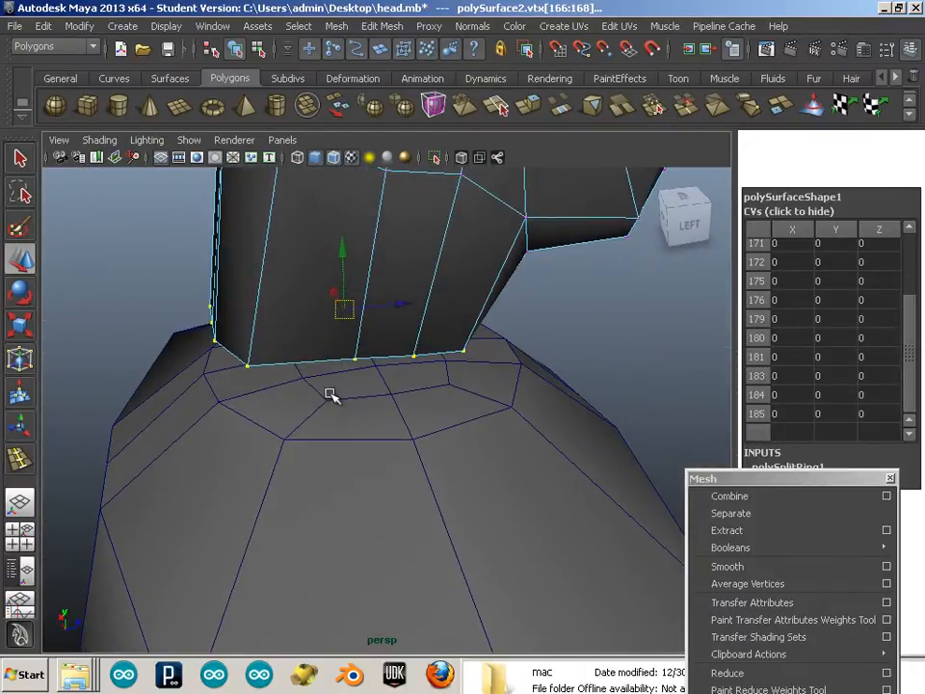
pyautogui.keyDown('alt'); pyautogui.moveTo(388, 425); pyautogui.dragTo(424, 283); pyautogui.keyUp('alt')
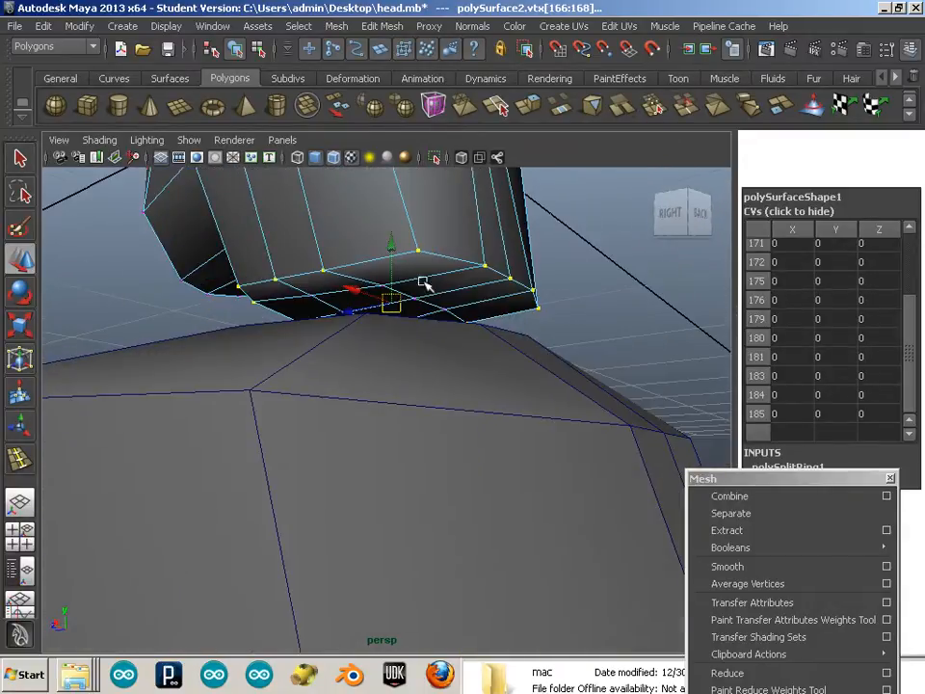
pyautogui.keyDown('alt'); pyautogui.moveTo(298, 334); pyautogui.dragTo(394, 413); pyautogui.keyUp('alt')
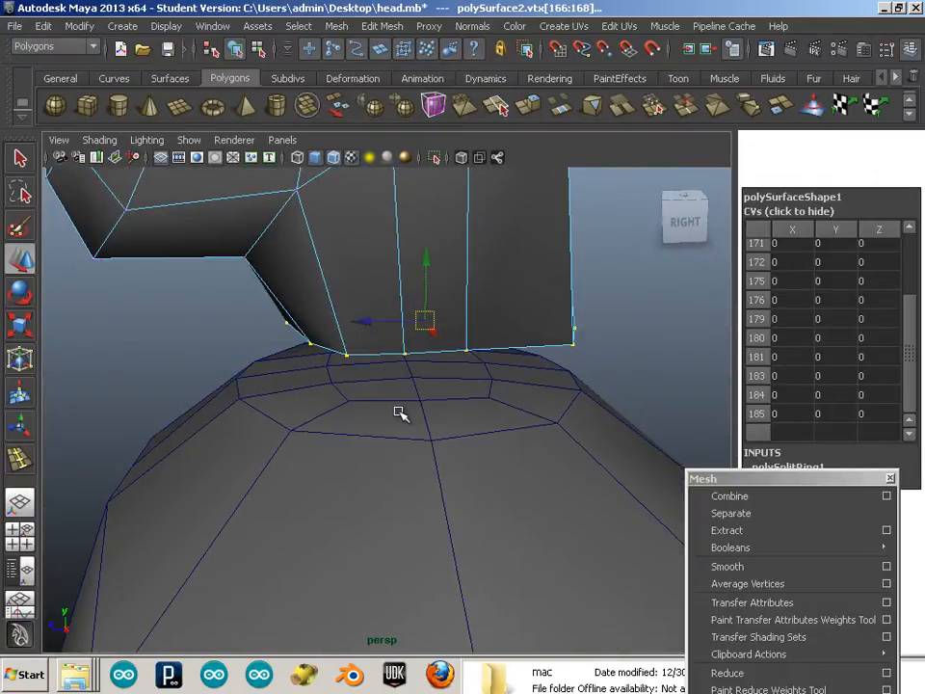
# Step: Select the outer faces of the torso's top cap along its right side, using face mode
pyautogui.moveTo(400, 409); pyautogui.dragTo(390, 418, button='right')
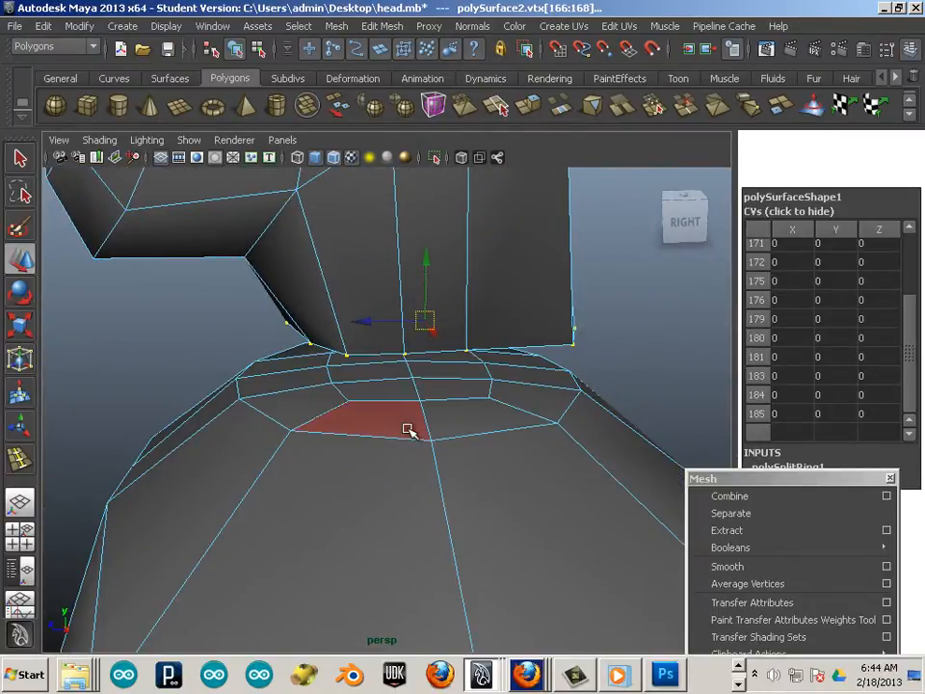
pyautogui.keyDown('alt'); pyautogui.moveTo(416, 429); pyautogui.dragTo(382, 419); pyautogui.keyUp('alt')
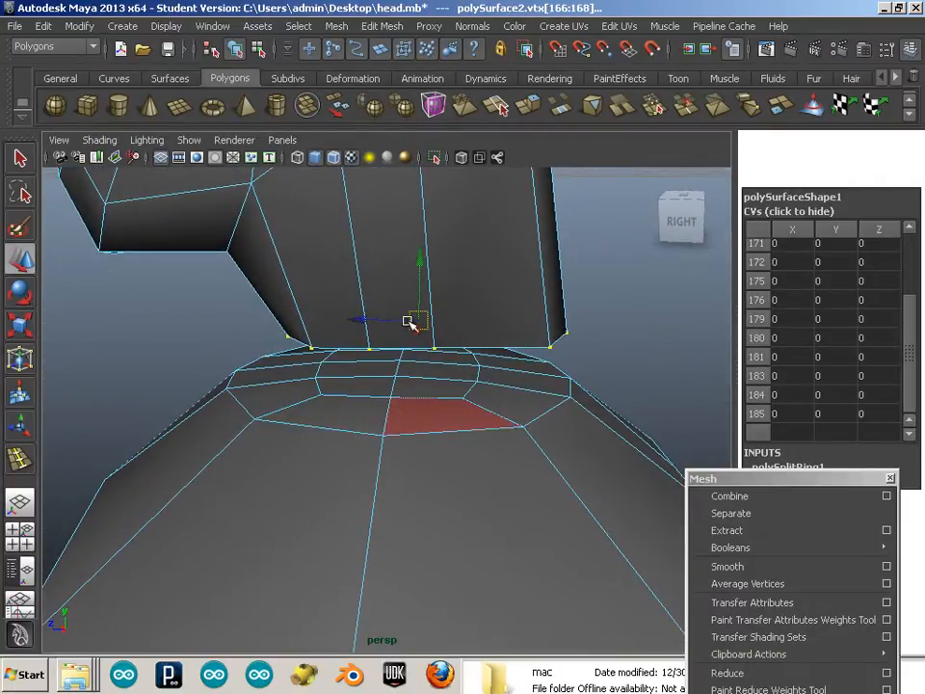
pyautogui.doubleClick(421, 432)
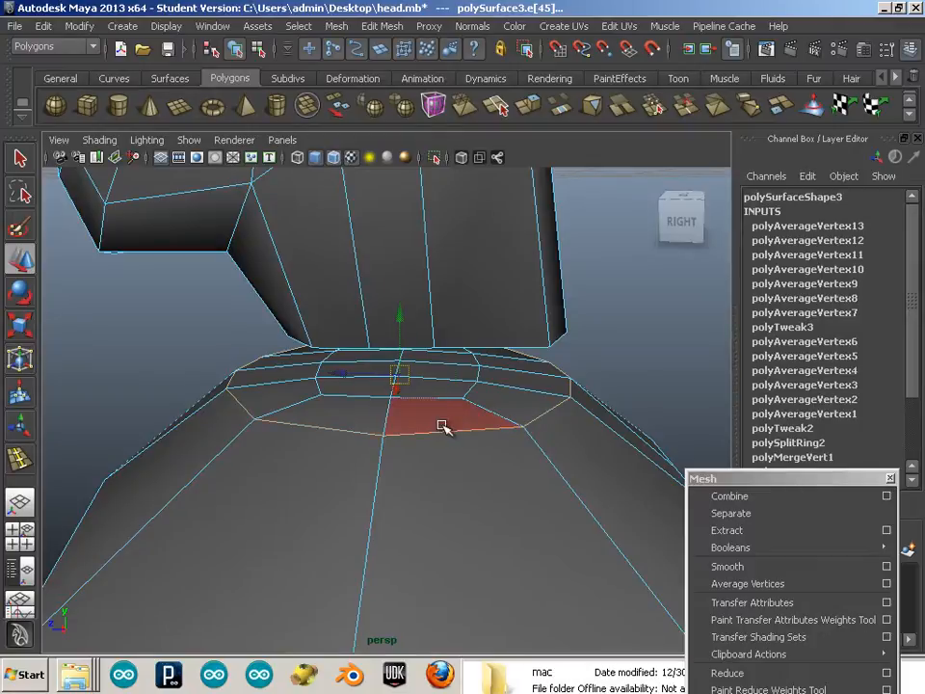
pyautogui.click(442, 425)
pyautogui.keyDown('alt'); pyautogui.moveTo(520, 413); pyautogui.dragTo(464, 418); pyautogui.keyUp('alt')
pyautogui.keyDown('shift'); pyautogui.click(475, 417); pyautogui.keyUp('shift')
pyautogui.keyDown('shift'); pyautogui.click(490, 396); pyautogui.keyUp('shift')
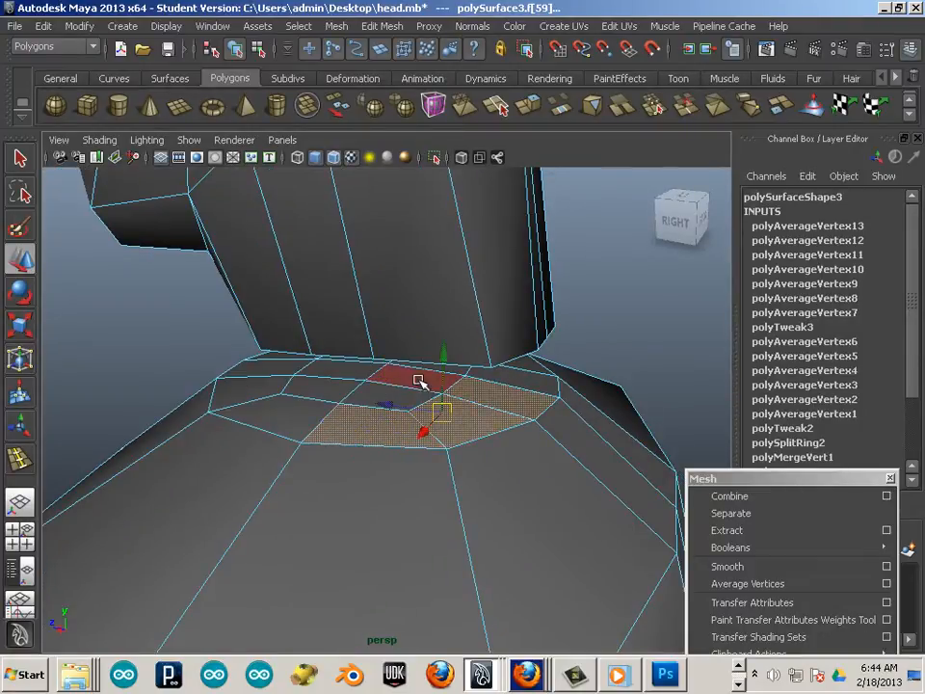
pyautogui.keyDown('shift'); pyautogui.click(418, 380); pyautogui.keyUp('shift')
pyautogui.keyDown('shift'); pyautogui.click(320, 390); pyautogui.keyUp('shift')
pyautogui.keyDown('shift'); pyautogui.click(290, 414); pyautogui.keyUp('shift')
pyautogui.keyDown('shift'); pyautogui.click(256, 389); pyautogui.keyUp('shift')
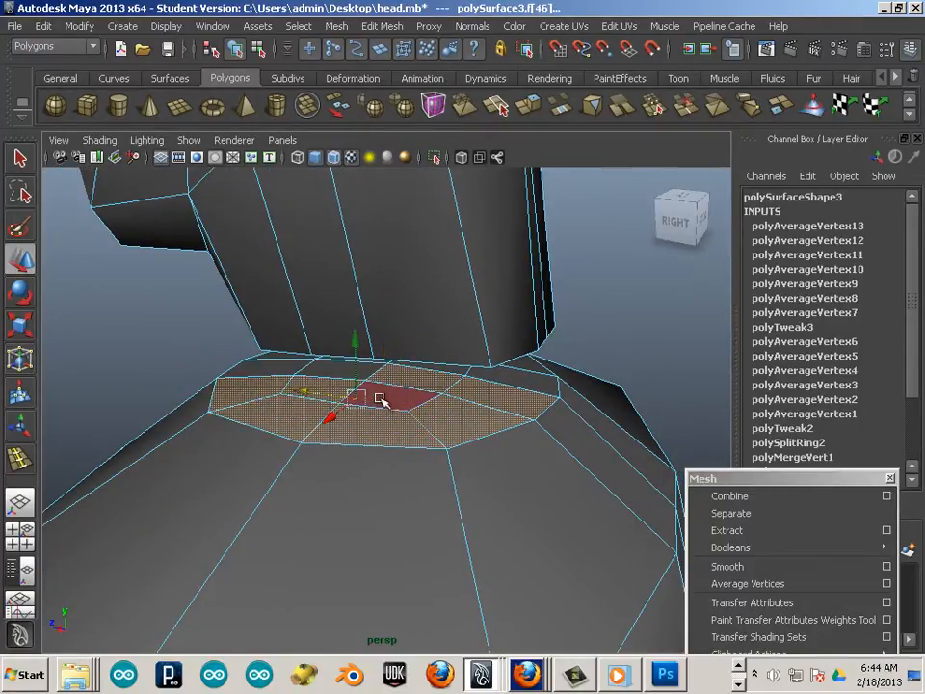
# Step: Add the remaining top cap faces around the torso's back, left side and front, and delete all selected faces
pyautogui.keyDown('alt'); pyautogui.moveTo(285, 367); pyautogui.dragTo(367, 417); pyautogui.keyUp('alt')
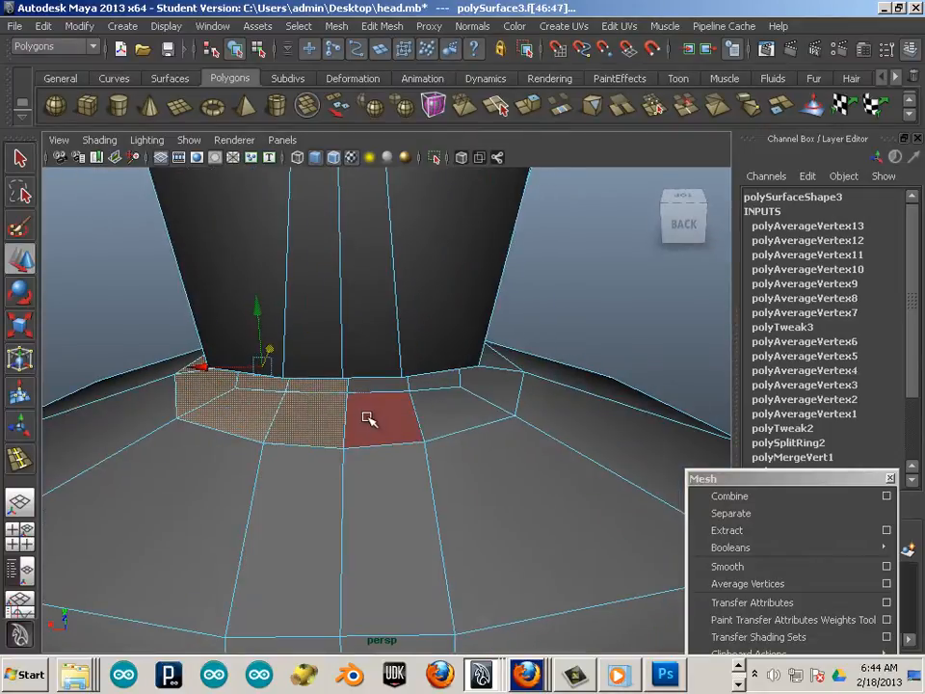
pyautogui.keyDown('alt'); pyautogui.moveTo(522, 419); pyautogui.dragTo(334, 406); pyautogui.keyUp('alt')
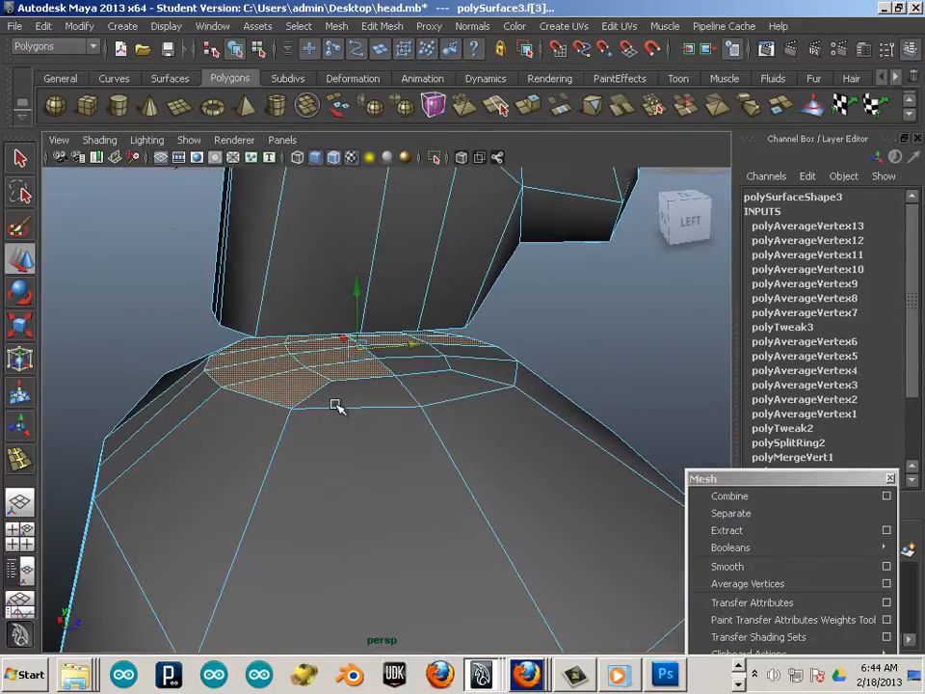
pyautogui.keyDown('shift'); pyautogui.click(349, 399); pyautogui.keyUp('shift')
pyautogui.keyDown('shift'); pyautogui.click(425, 394); pyautogui.keyUp('shift')
pyautogui.keyDown('shift'); pyautogui.click(480, 372); pyautogui.keyUp('shift')
pyautogui.keyDown('shift'); pyautogui.click(457, 355); pyautogui.keyUp('shift')
pyautogui.keyDown('shift'); pyautogui.click(424, 363); pyautogui.keyUp('shift')
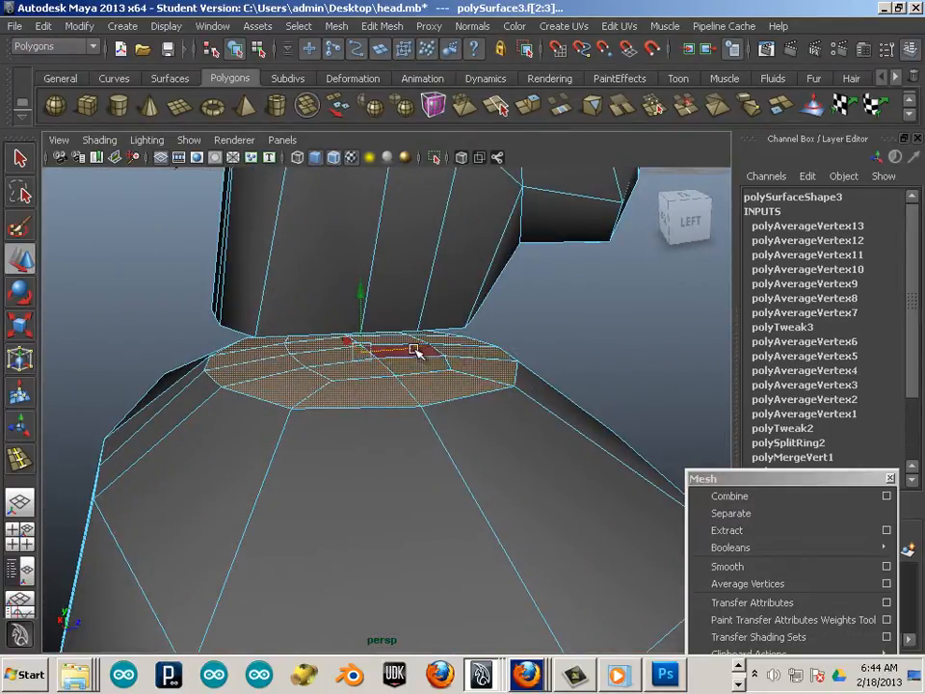
pyautogui.keyDown('alt'); pyautogui.moveTo(415, 351); pyautogui.dragTo(356, 385); pyautogui.keyUp('alt')
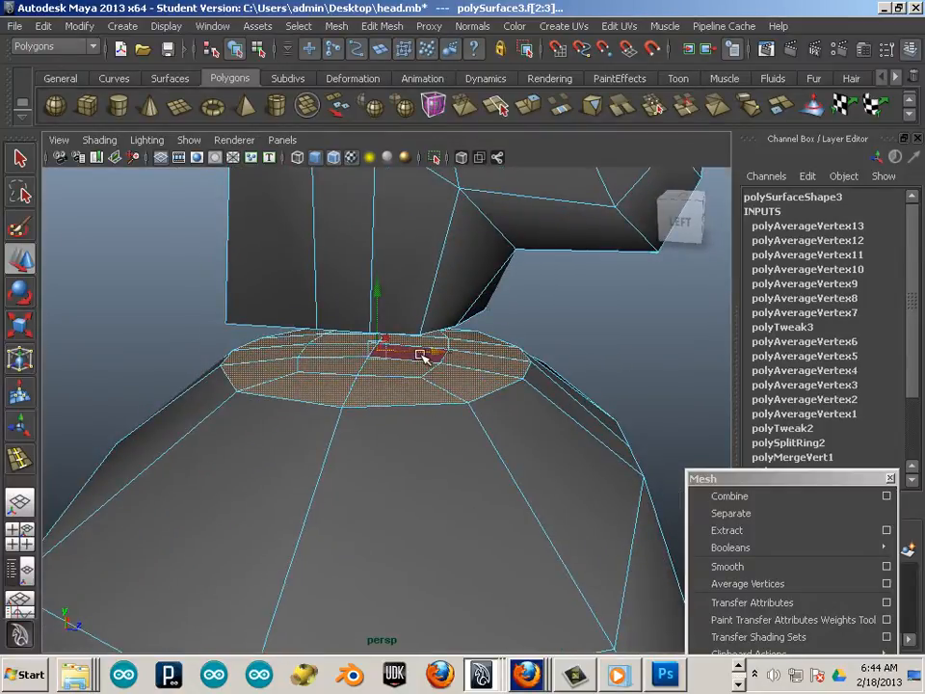
pyautogui.keyDown('alt'); pyautogui.moveTo(486, 381); pyautogui.dragTo(354, 314); pyautogui.keyUp('alt')
pyautogui.press('Delete')
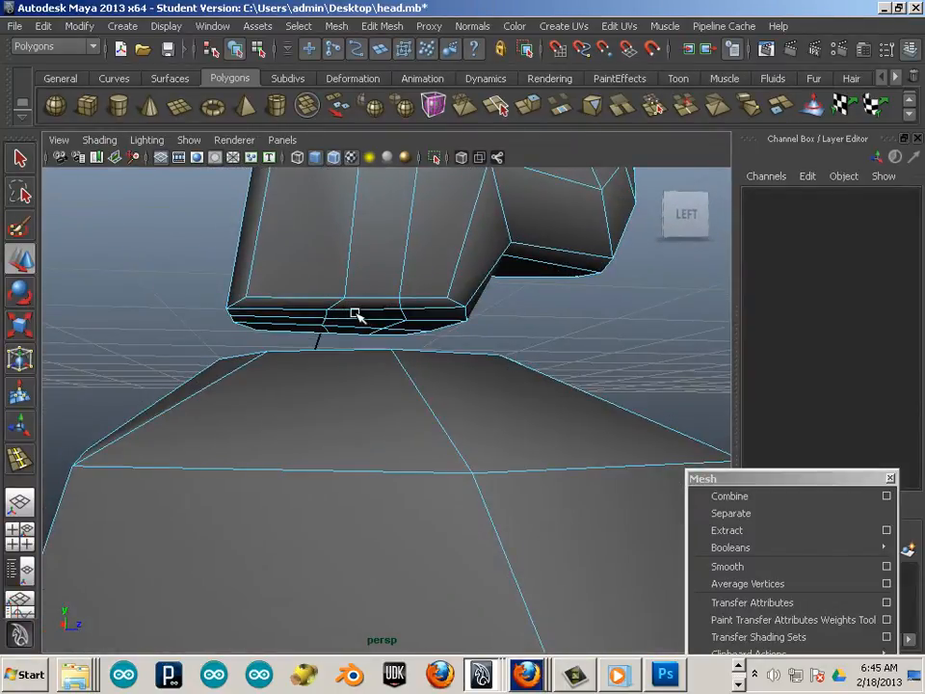
# Step: Show the gap between the neck and torso in a wireframe side view
pyautogui.press('space')
pyautogui.press('space')
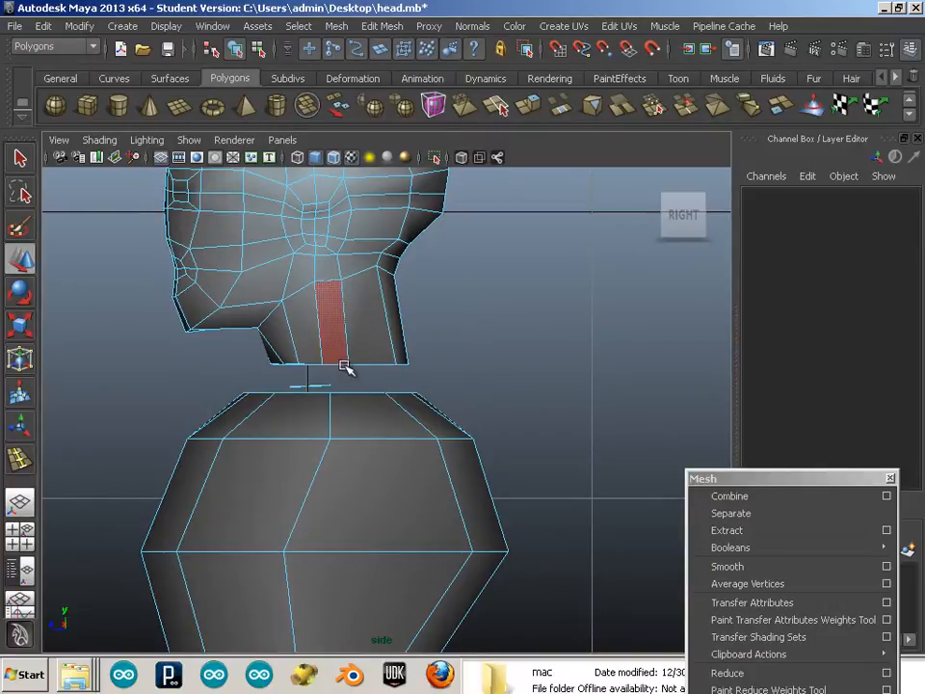
pyautogui.scroll(5, 345, 395)
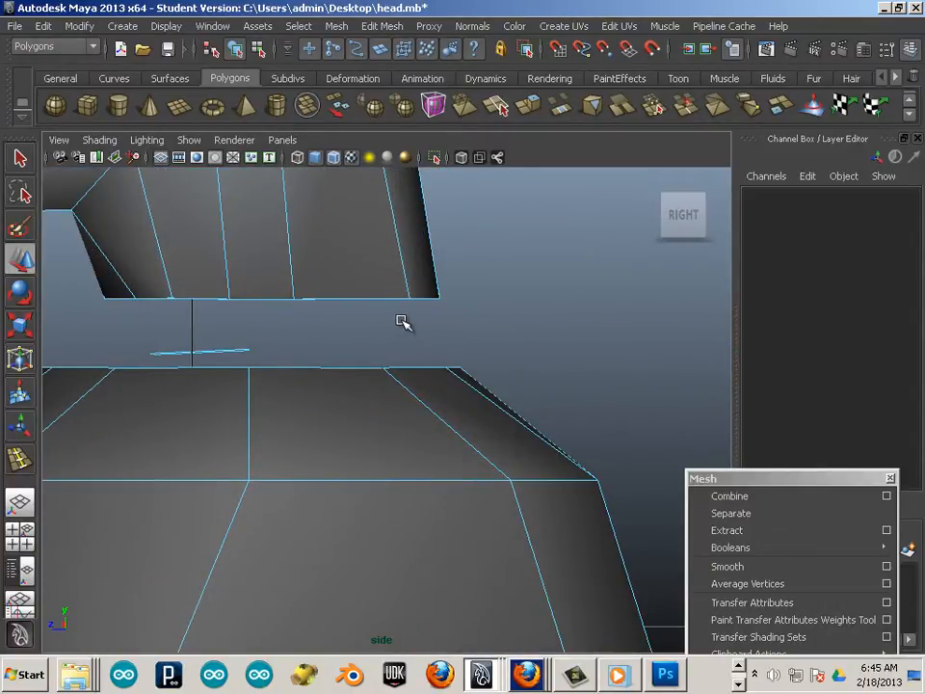
pyautogui.press('4')
pyautogui.keyDown('alt'); pyautogui.moveTo(378, 325); pyautogui.dragTo(455, 355, button='middle'); pyautogui.keyUp('alt')
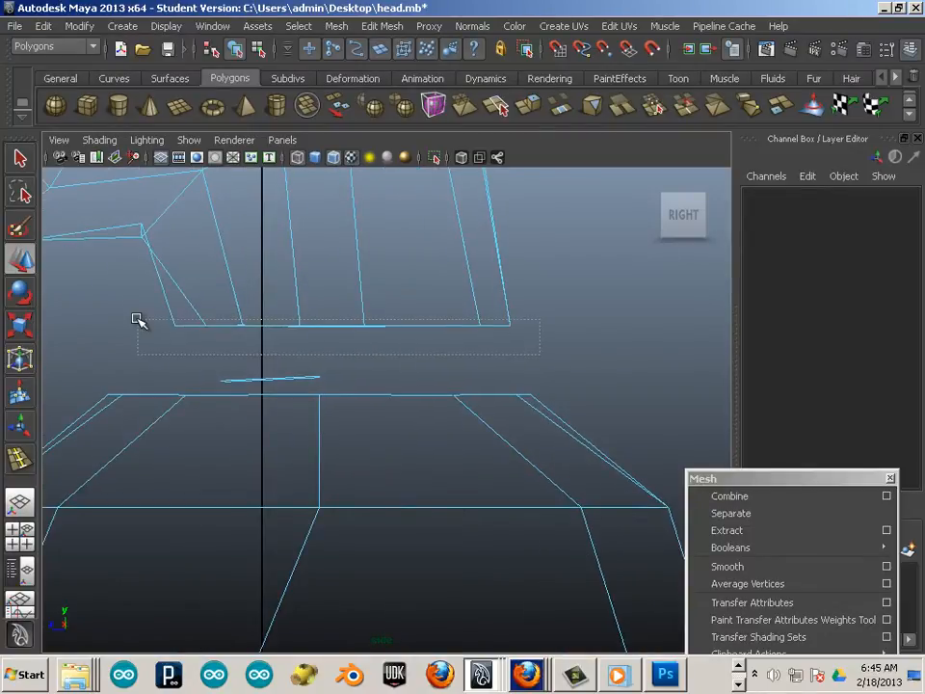
pyautogui.moveTo(137, 320); pyautogui.dragTo(140, 321)
pyautogui.scroll(-6, 273, 348)
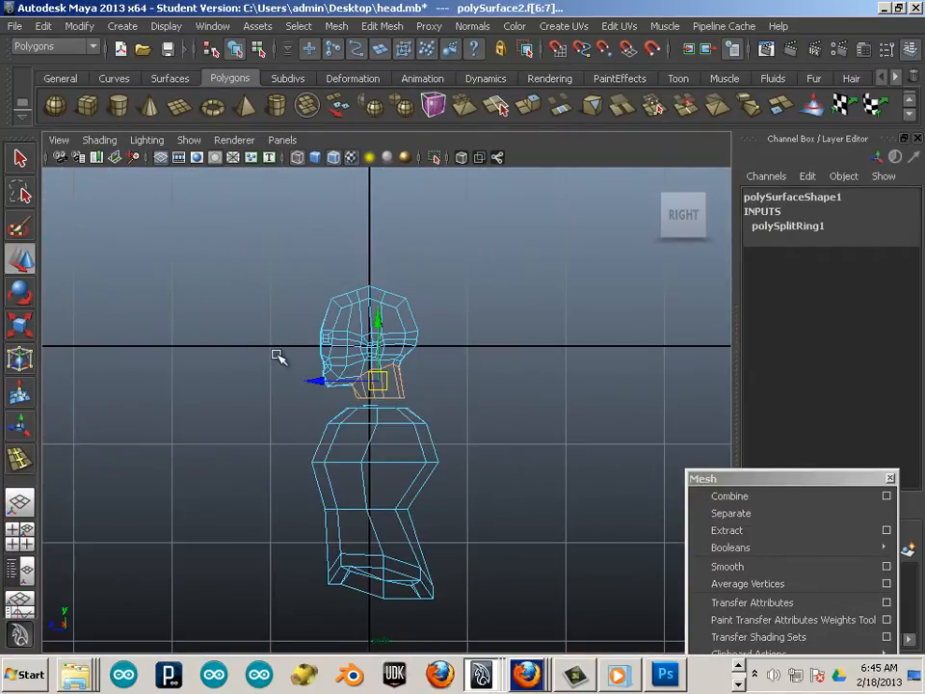
pyautogui.scroll(5, 446, 389)
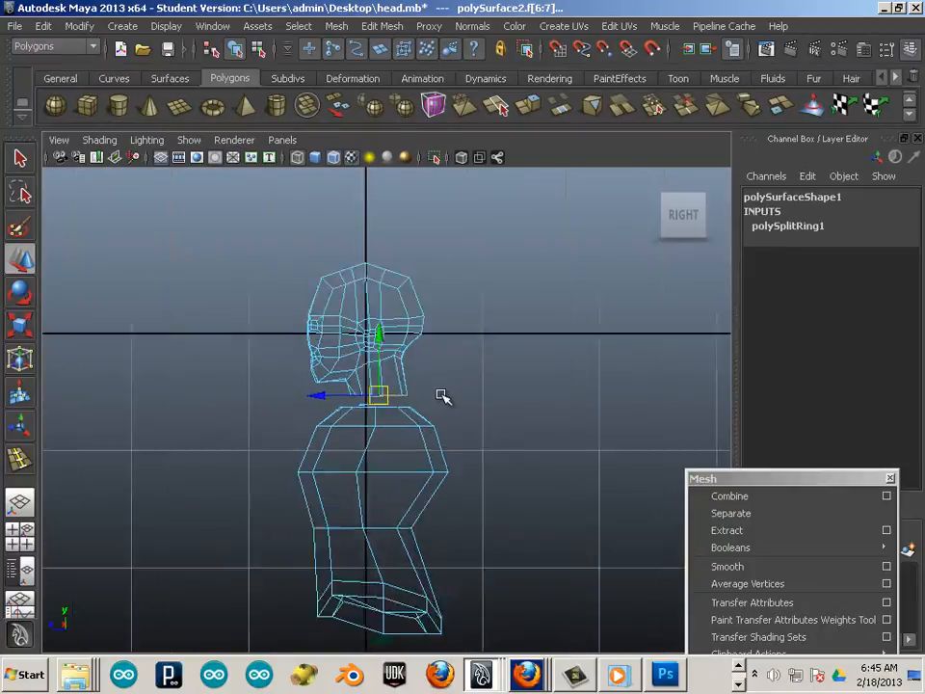
pyautogui.scroll(2, 431, 397)
pyautogui.click(549, 329)
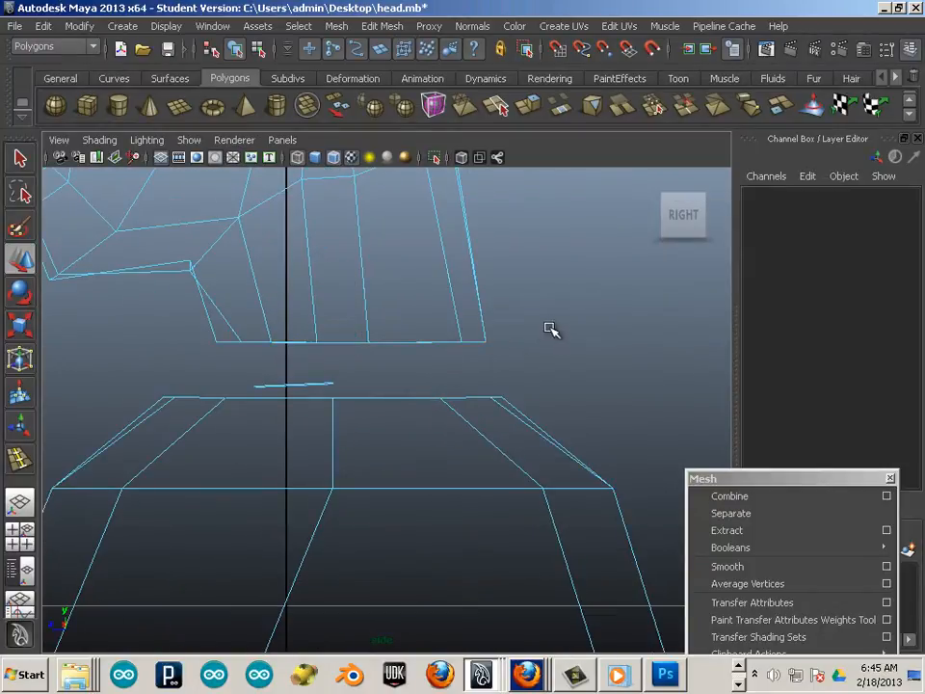
# Step: Select only the neck's bottom cap faces in the side view, excluding its wall faces, delete them and restore shading
pyautogui.moveTo(145, 339); pyautogui.dragTo(142, 356)
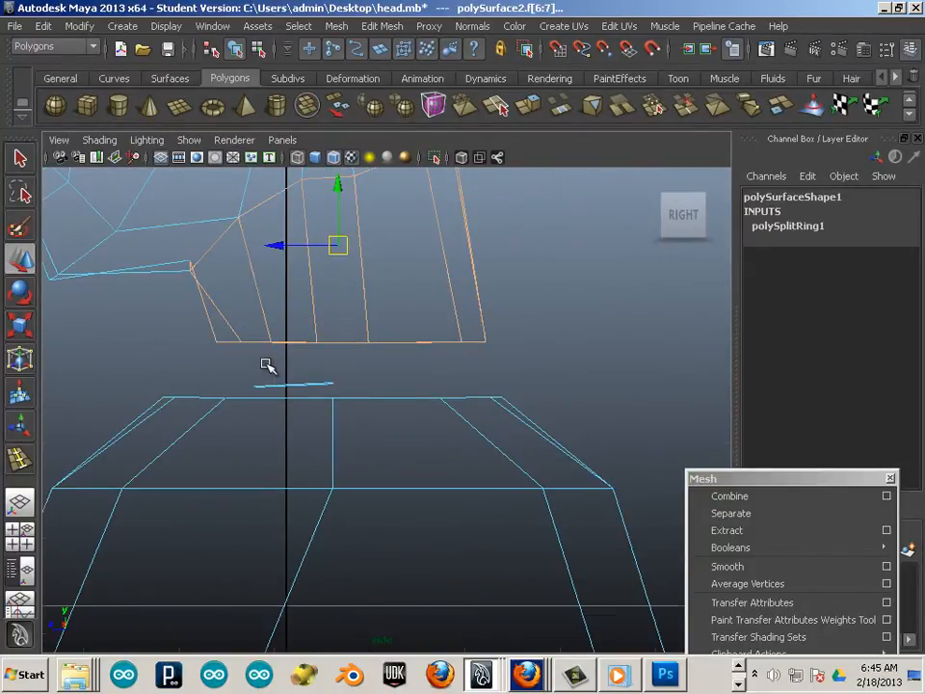
pyautogui.scroll(-5, 267, 366)
pyautogui.keyDown('ctrl'); pyautogui.moveTo(478, 389); pyautogui.dragTo(478, 390); pyautogui.keyUp('ctrl')
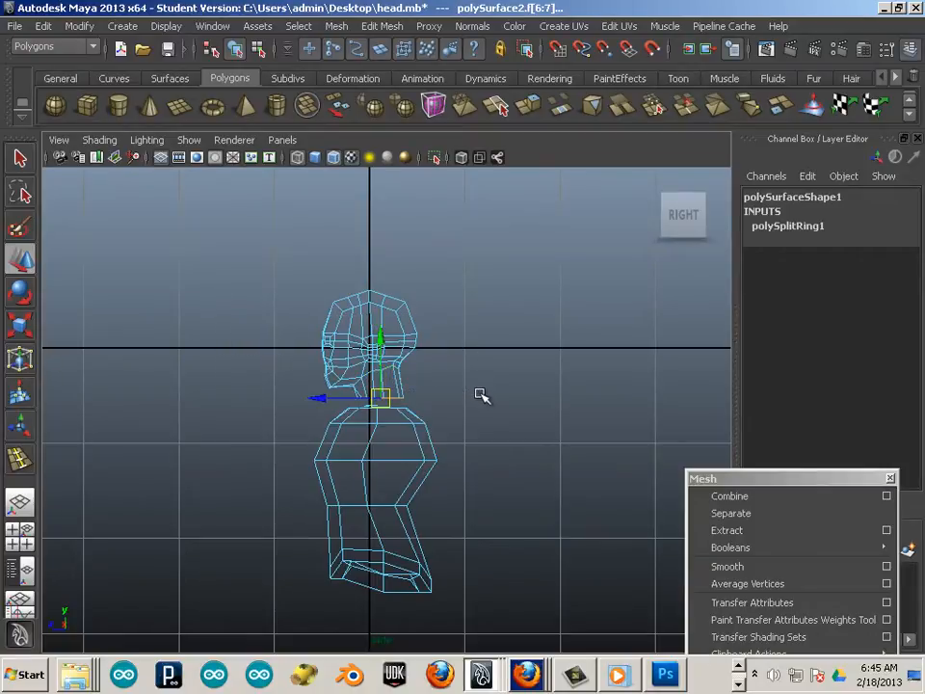
pyautogui.scroll(5, 474, 401)
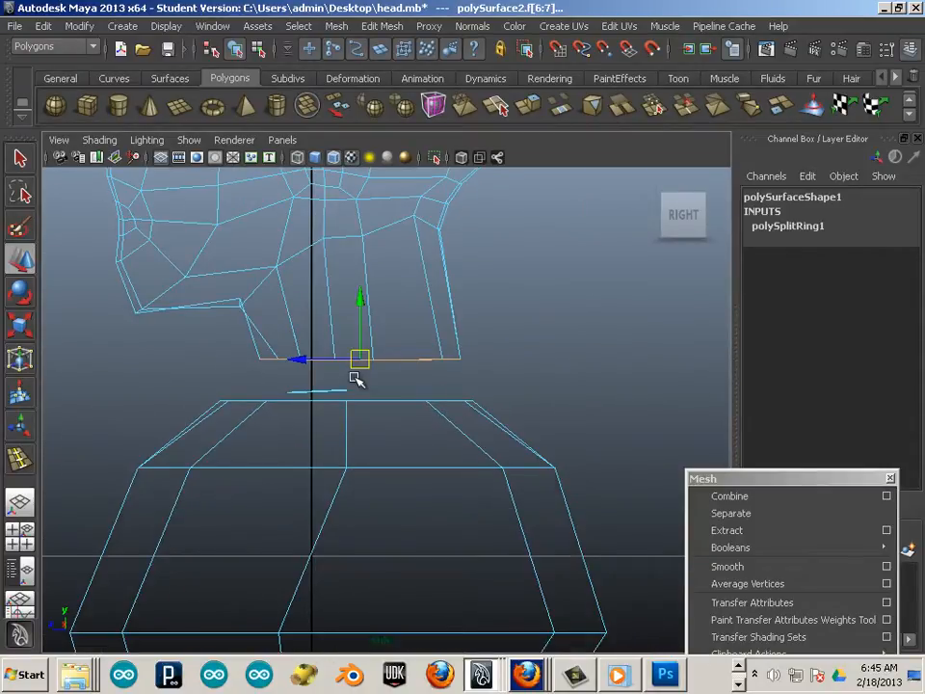
pyautogui.press('5')
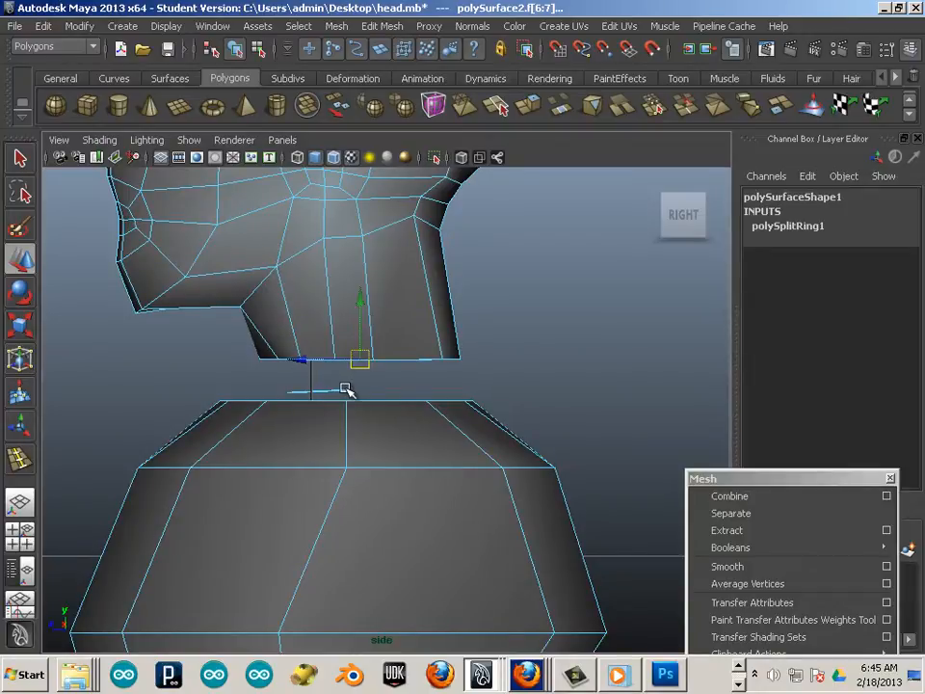
# Step: Delete the leftover face inside the torso's top opening in the perspective view and inspect the neck's open underside
pyautogui.keyDown('alt'); pyautogui.moveTo(346, 390); pyautogui.dragTo(279, 414); pyautogui.keyUp('alt')
pyautogui.click(282, 403)
pyautogui.click(420, 357)
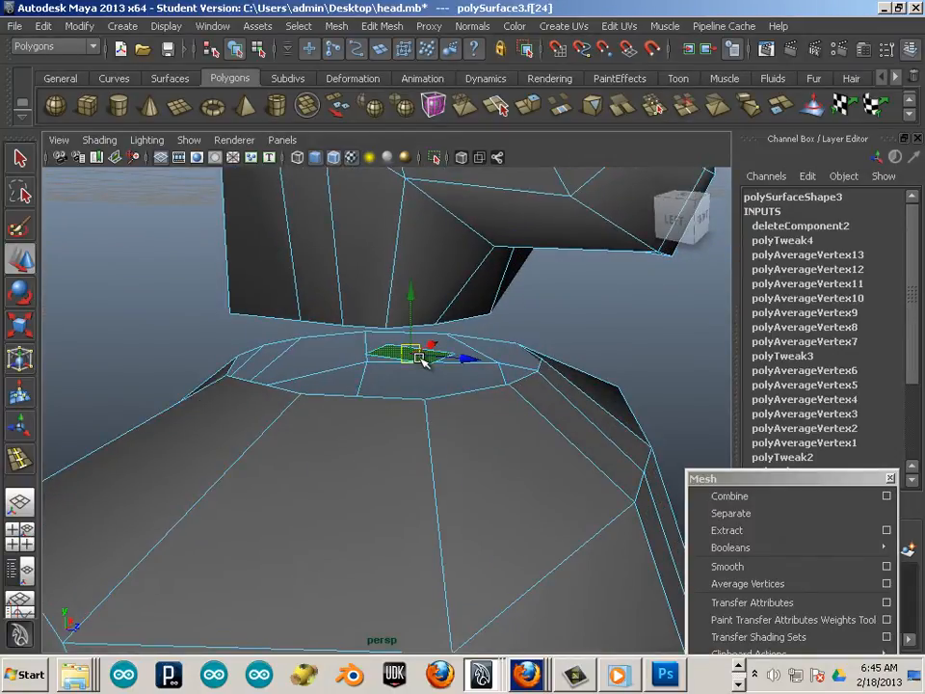
pyautogui.click(419, 359)
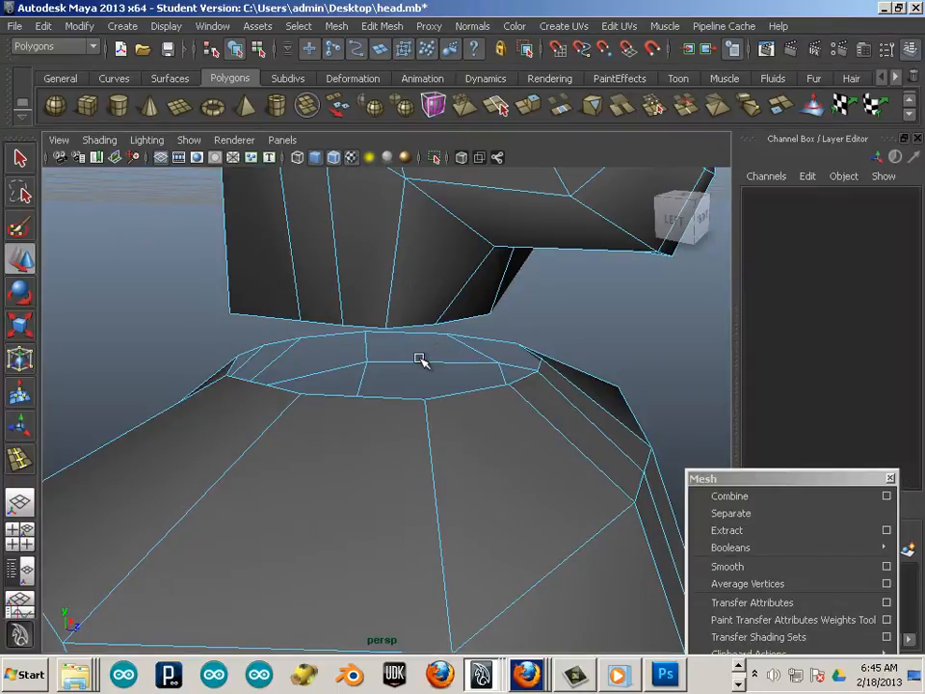
pyautogui.keyDown('alt'); pyautogui.moveTo(419, 359); pyautogui.dragTo(357, 313); pyautogui.keyUp('alt')
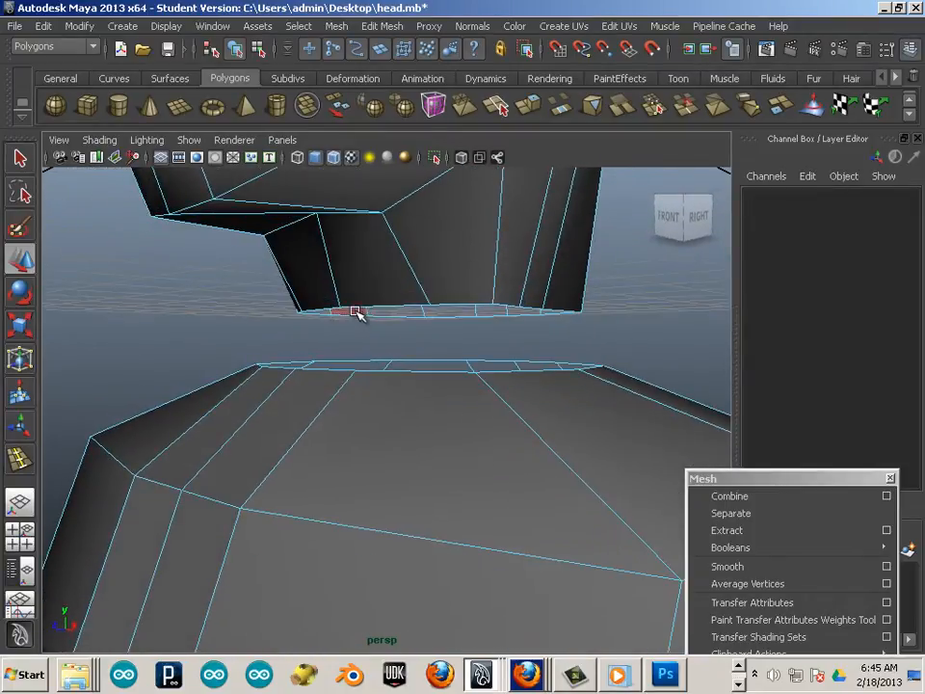
pyautogui.click(446, 311)
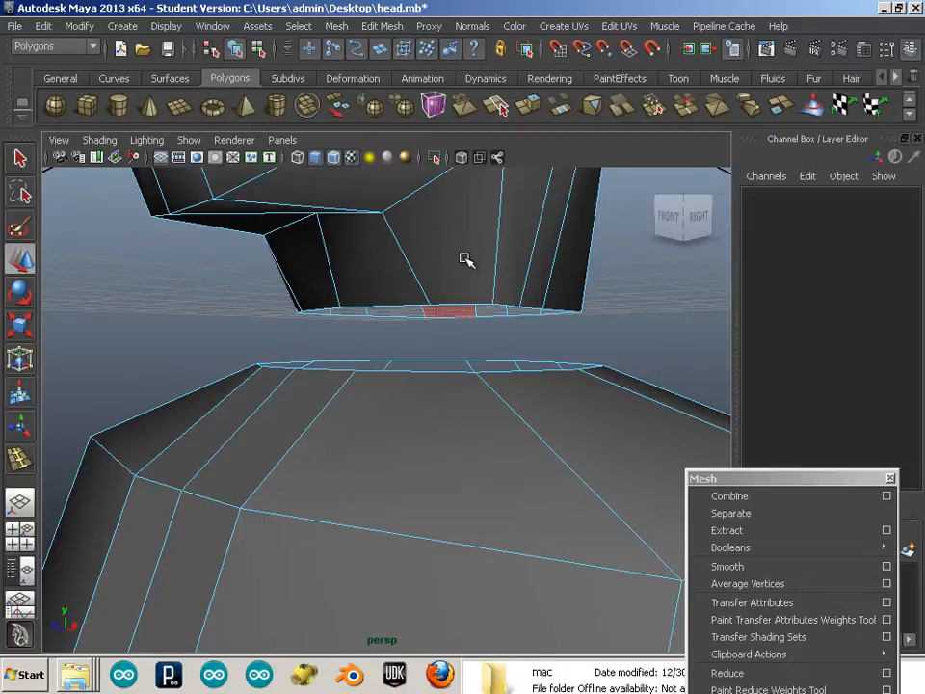
# Step: Try to select the border edge loops around the neck's opening and the torso's top opening
pyautogui.moveTo(400, 291)
pyautogui.keyDown('alt'); pyautogui.mouseDown()
pyautogui.moveTo(407, 324)
pyautogui.moveTo(332, 327)
pyautogui.moveTo(372, 396)
pyautogui.moveTo(410, 393)
pyautogui.moveTo(341, 413)
pyautogui.moveTo(329, 392)
pyautogui.moveTo(394, 313)
pyautogui.mouseUp(); pyautogui.keyUp('alt')
pyautogui.click(331, 333)
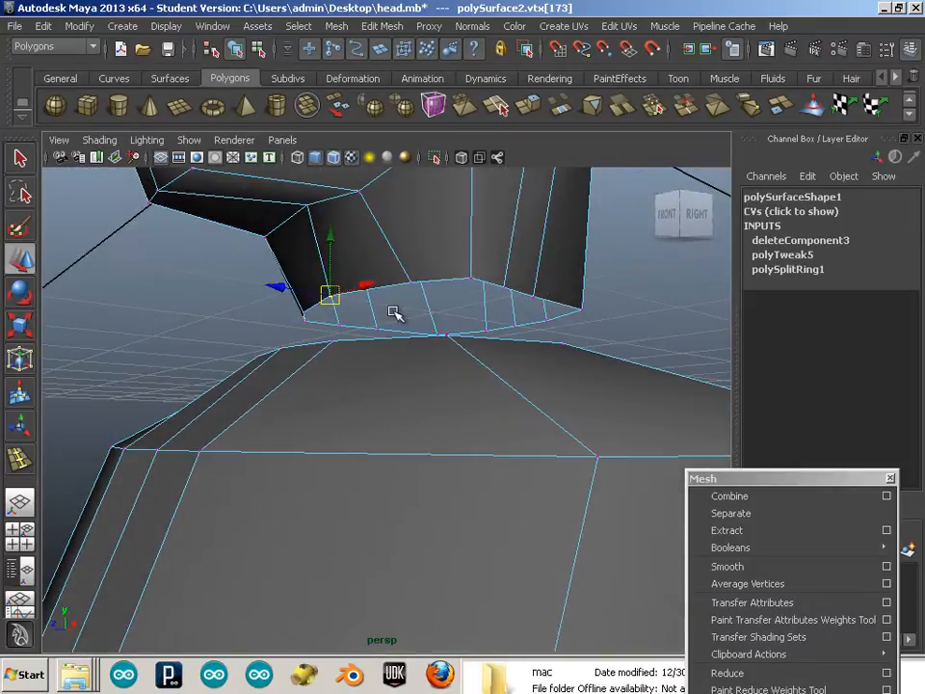
pyautogui.doubleClick(432, 280)
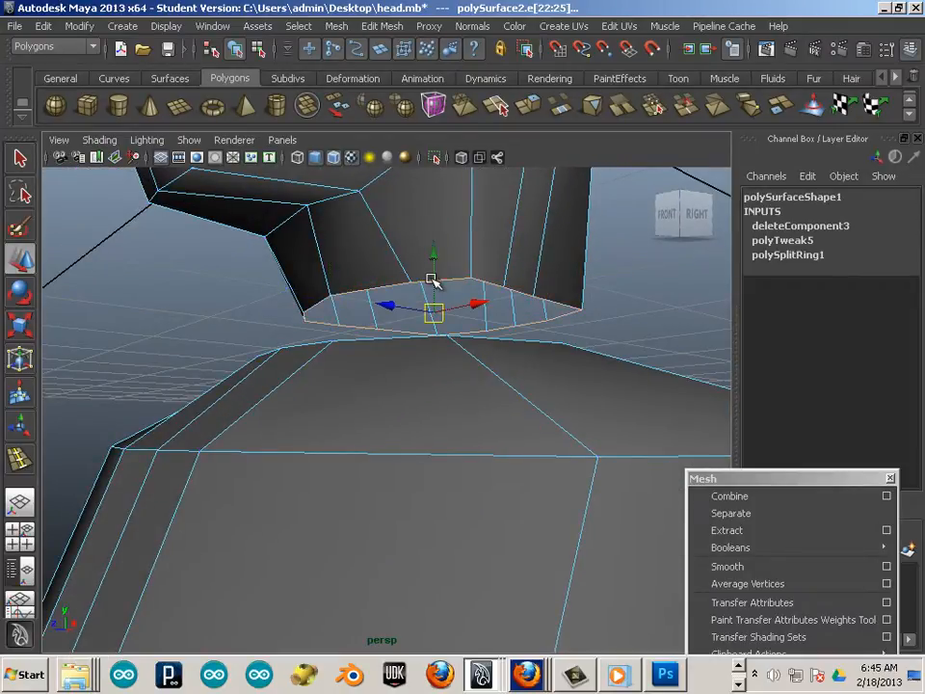
pyautogui.keyDown('alt'); pyautogui.moveTo(416, 320); pyautogui.dragTo(314, 404); pyautogui.keyUp('alt')
pyautogui.doubleClick(314, 404)
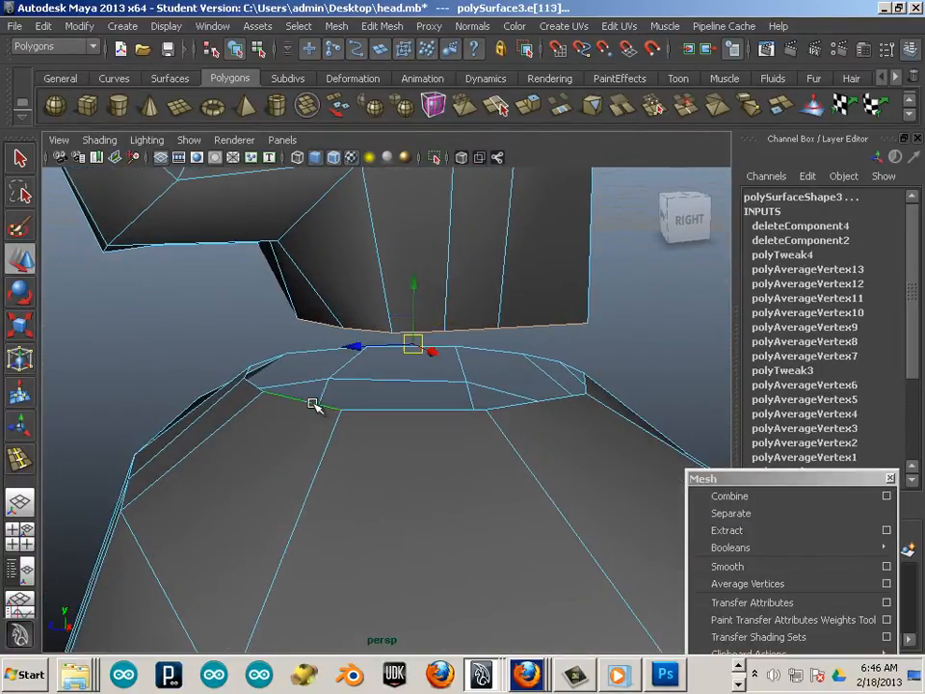
# Step: Select the torso and head as whole objects and combine them into one mesh
pyautogui.moveTo(452, 420); pyautogui.dragTo(533, 329, button='right')
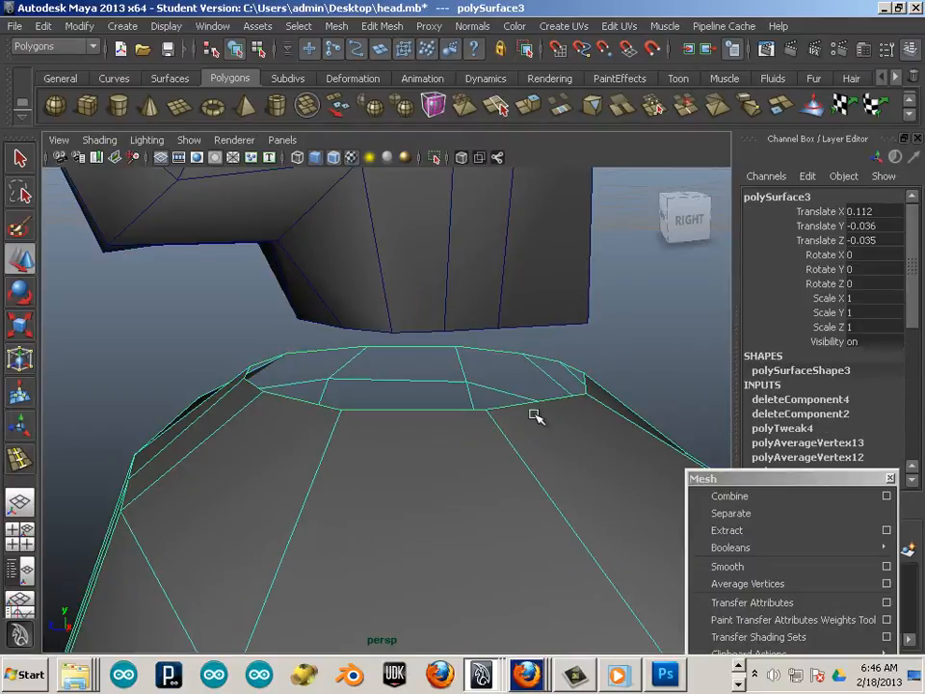
pyautogui.click(509, 304)
pyautogui.click(336, 26)
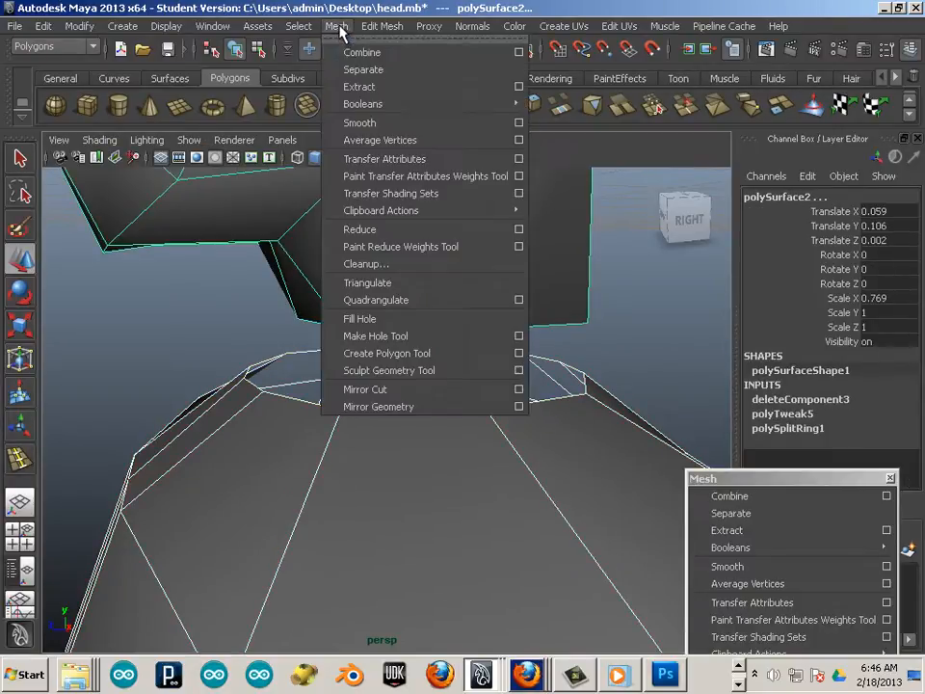
pyautogui.click(348, 54)
pyautogui.keyDown('alt'); pyautogui.moveTo(379, 370); pyautogui.dragTo(395, 357); pyautogui.keyUp('alt')
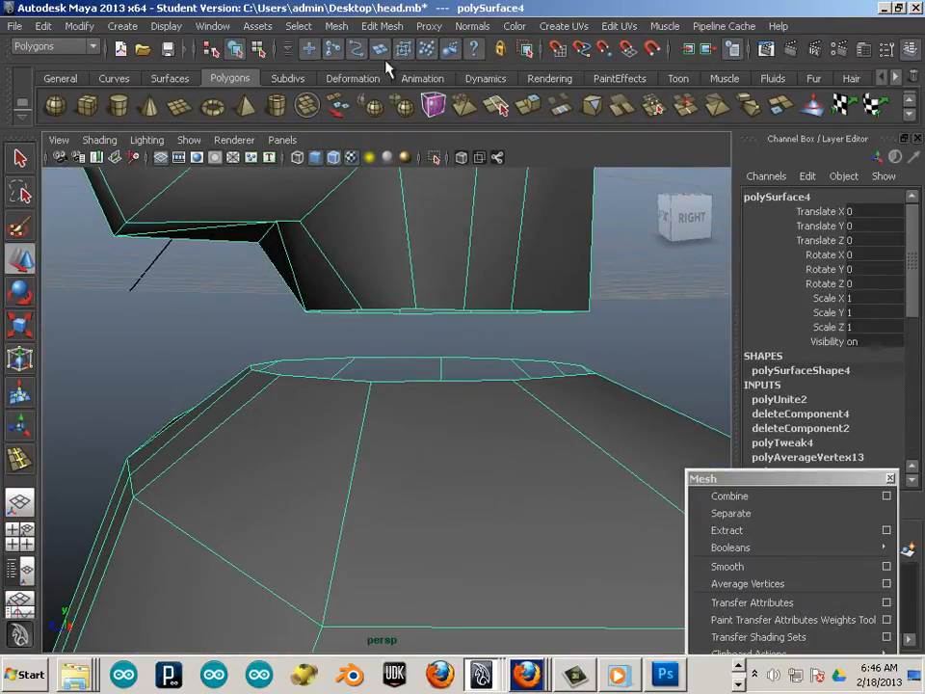
# Step: Set the Bridge divisions to 1 with a linear path and move the options window clear of the model
pyautogui.click(379, 26)
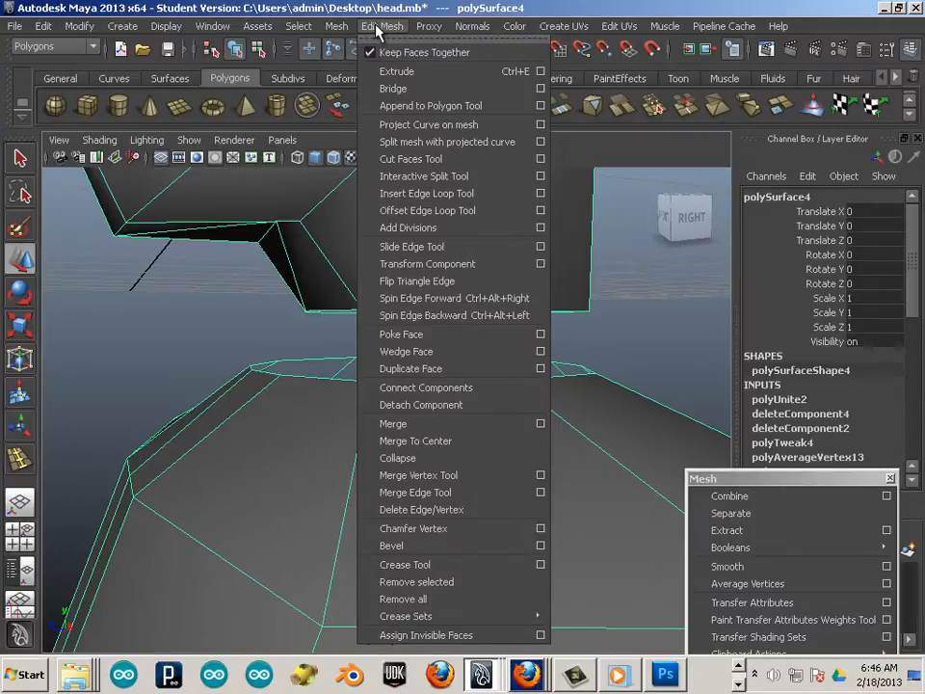
pyautogui.click(541, 89)
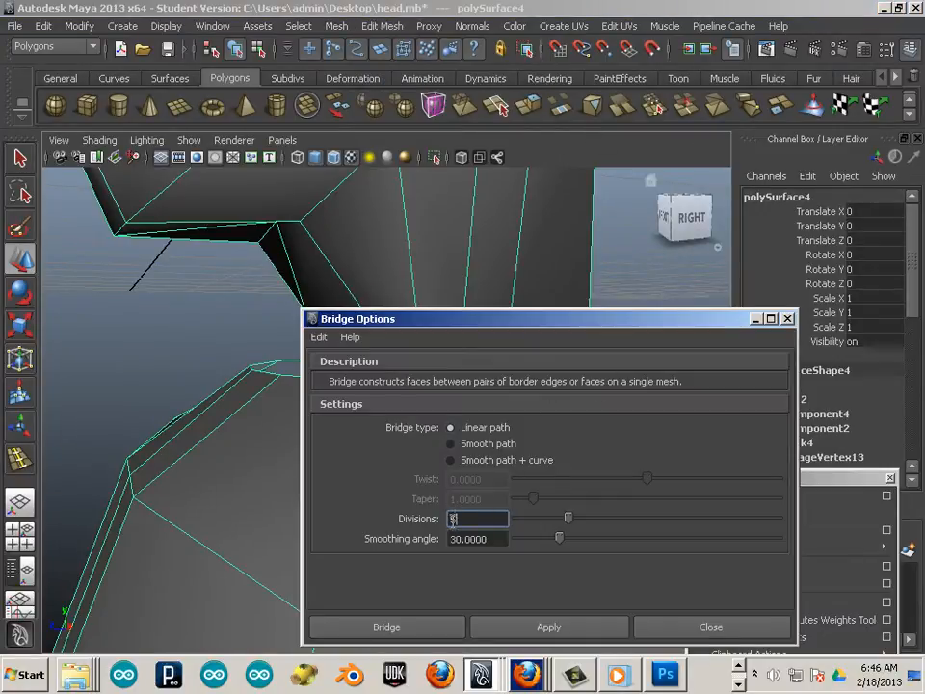
pyautogui.write('1')
pyautogui.moveTo(479, 319); pyautogui.dragTo(693, 230)
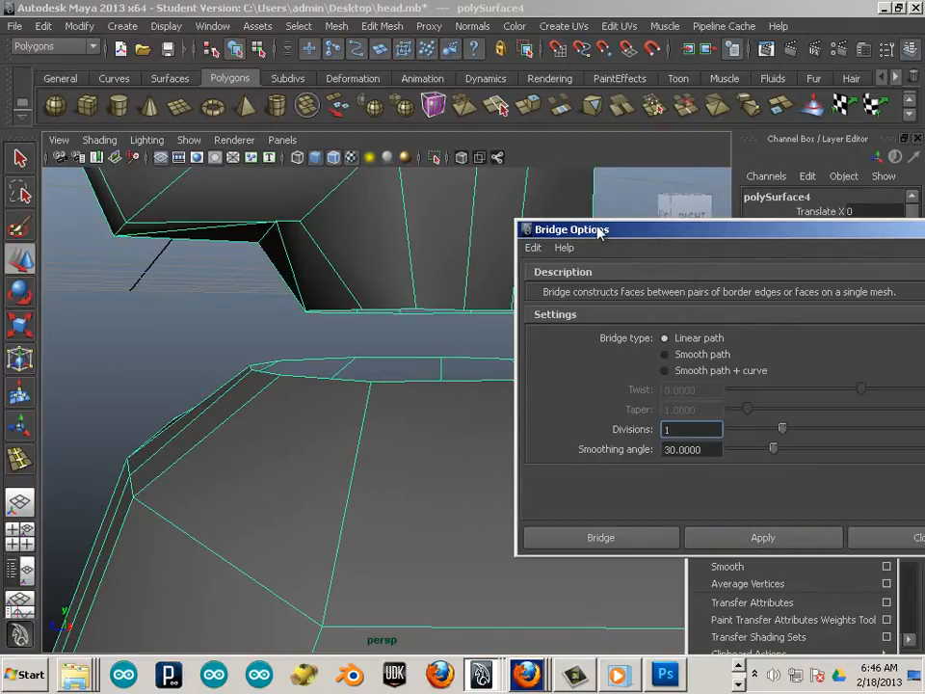
pyautogui.moveTo(598, 230); pyautogui.dragTo(904, 560)
# Step: Snap the first two neck-edge vertices on the model's right side onto the matching vertices of the torso's top opening
pyautogui.keyDown('alt'); pyautogui.moveTo(457, 434); pyautogui.dragTo(413, 305); pyautogui.keyUp('alt')
pyautogui.press('F10')
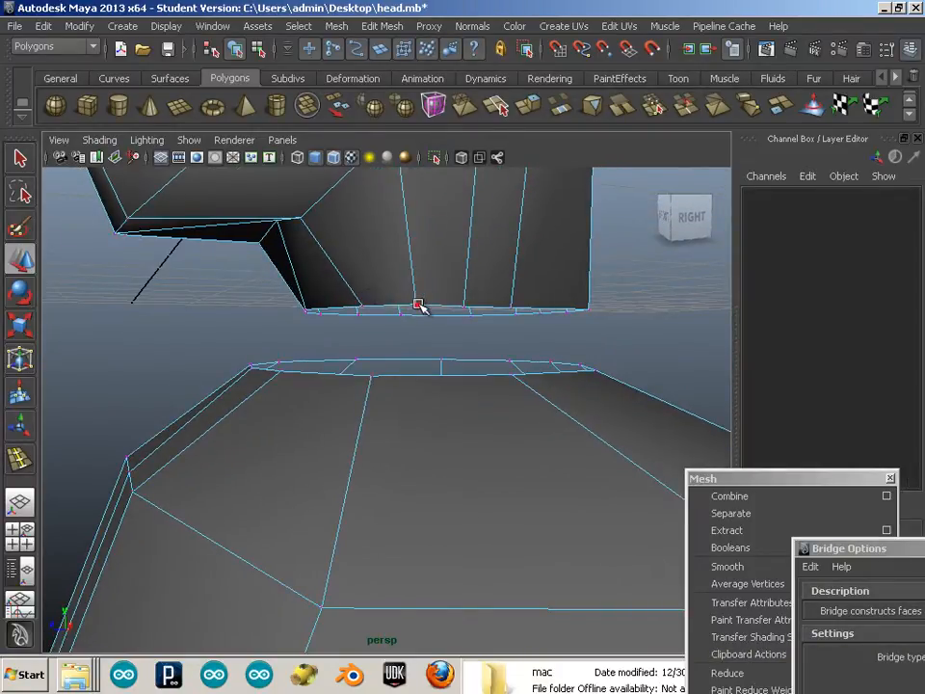
pyautogui.click(418, 305)
pyautogui.keyDown('alt'); pyautogui.moveTo(374, 403); pyautogui.dragTo(379, 414); pyautogui.keyUp('alt')
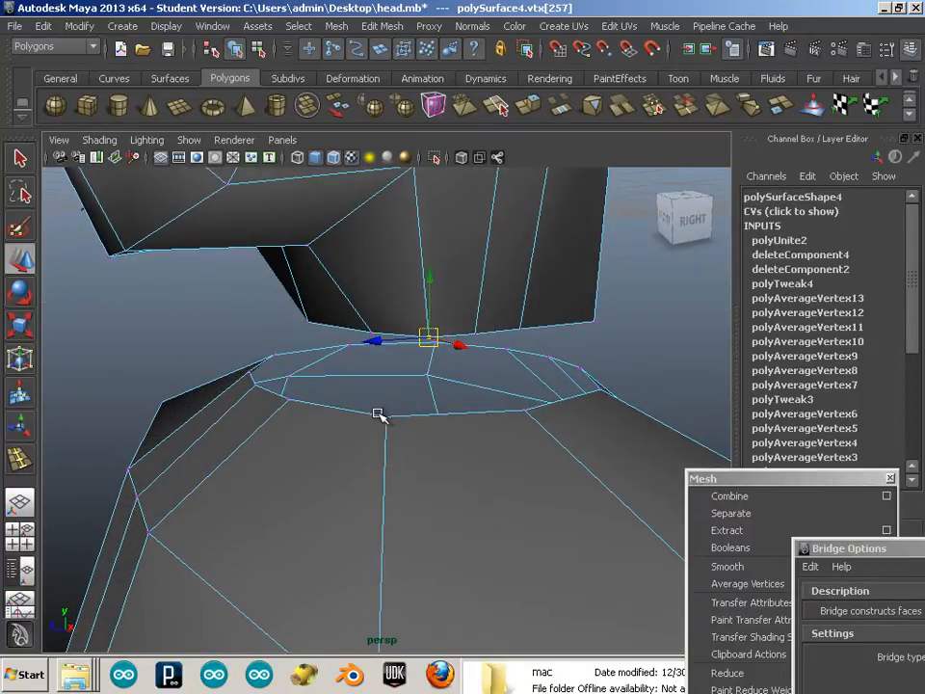
pyautogui.moveTo(429, 338); pyautogui.dragTo(383, 415)
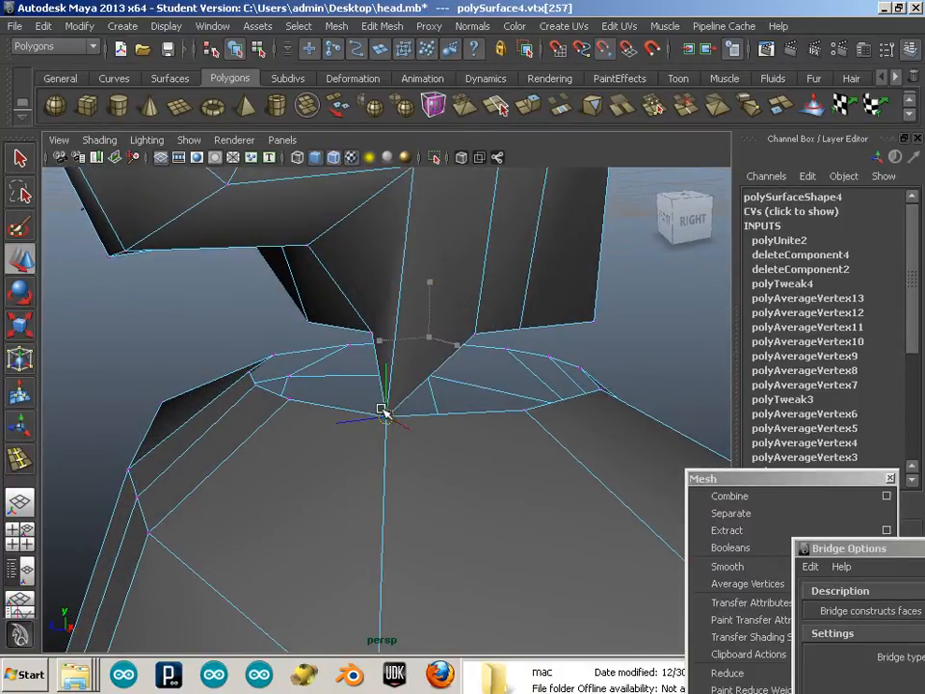
pyautogui.click(478, 332)
pyautogui.click(475, 336)
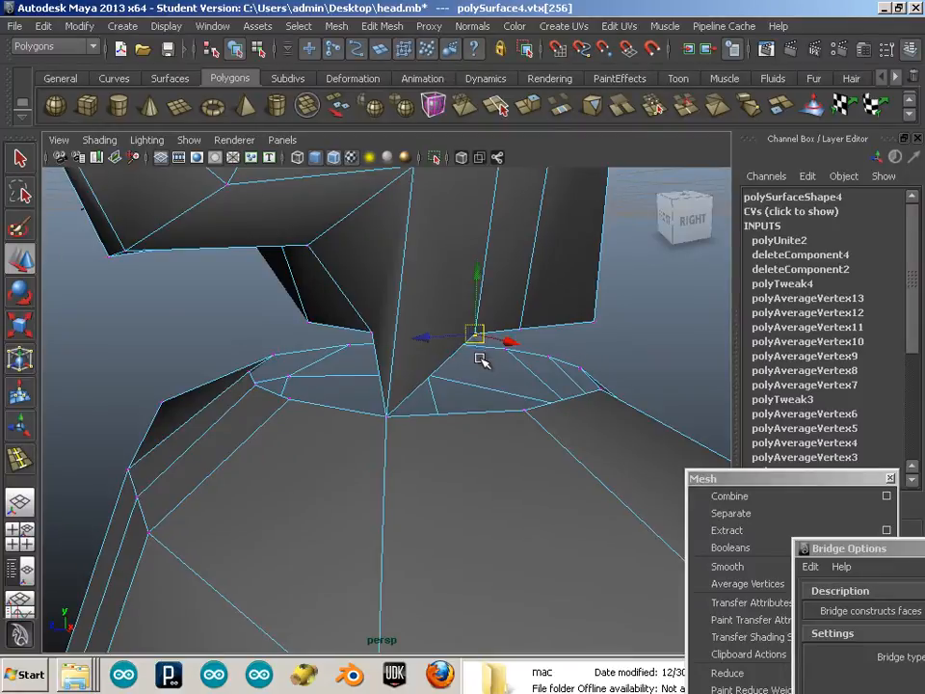
pyautogui.moveTo(475, 336); pyautogui.dragTo(471, 409)
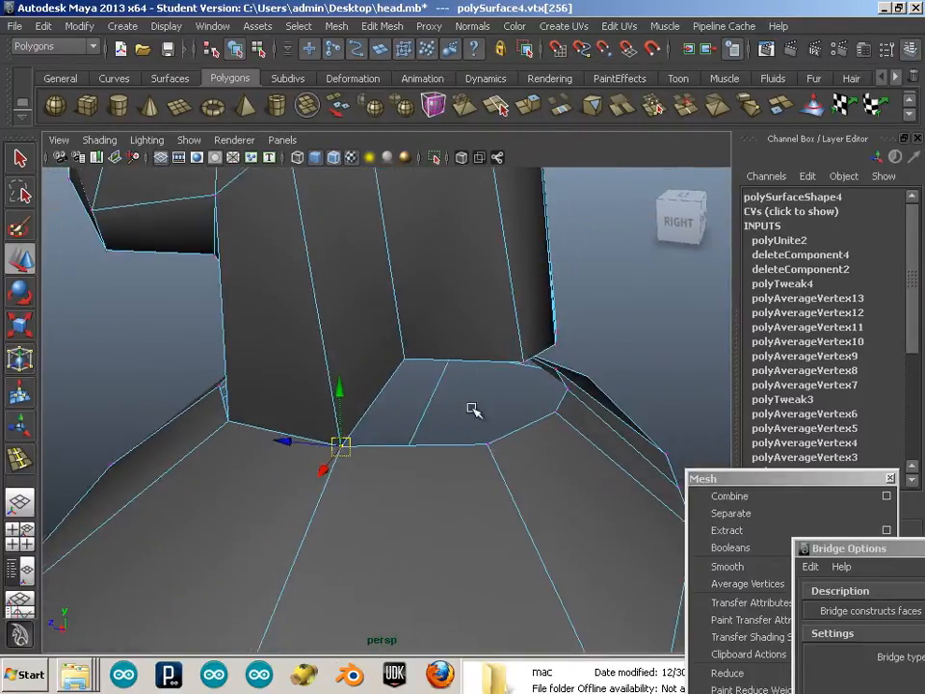
# Step: Try snapping the next right-side neck vertex and three front neck vertices onto the torso's rim
pyautogui.click(404, 355)
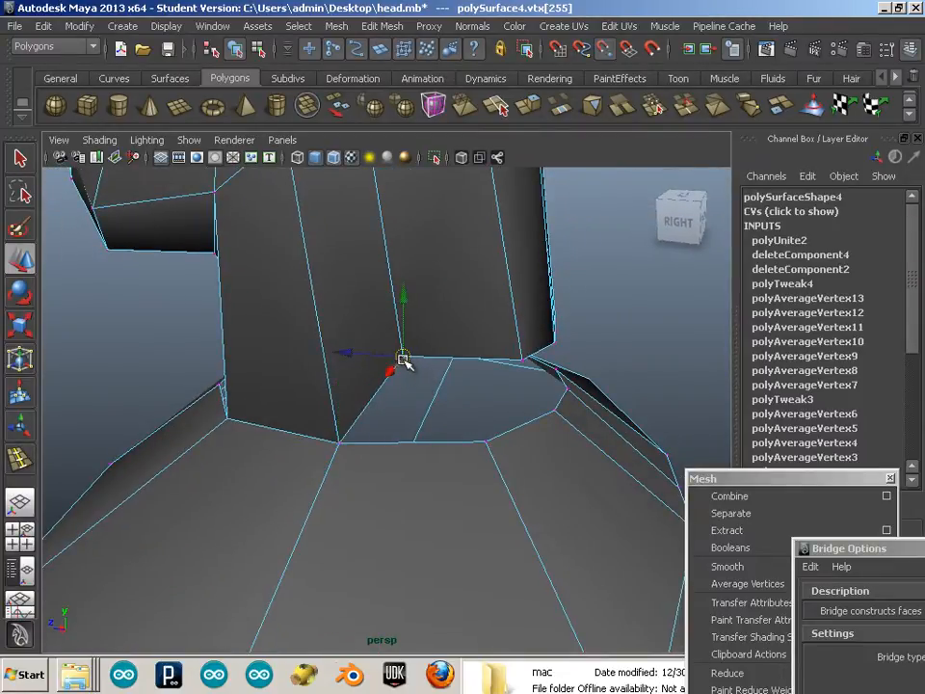
pyautogui.moveTo(405, 363); pyautogui.dragTo(485, 441)
pyautogui.keyDown('alt'); pyautogui.moveTo(174, 459); pyautogui.dragTo(421, 385); pyautogui.keyUp('alt')
pyautogui.click(518, 315)
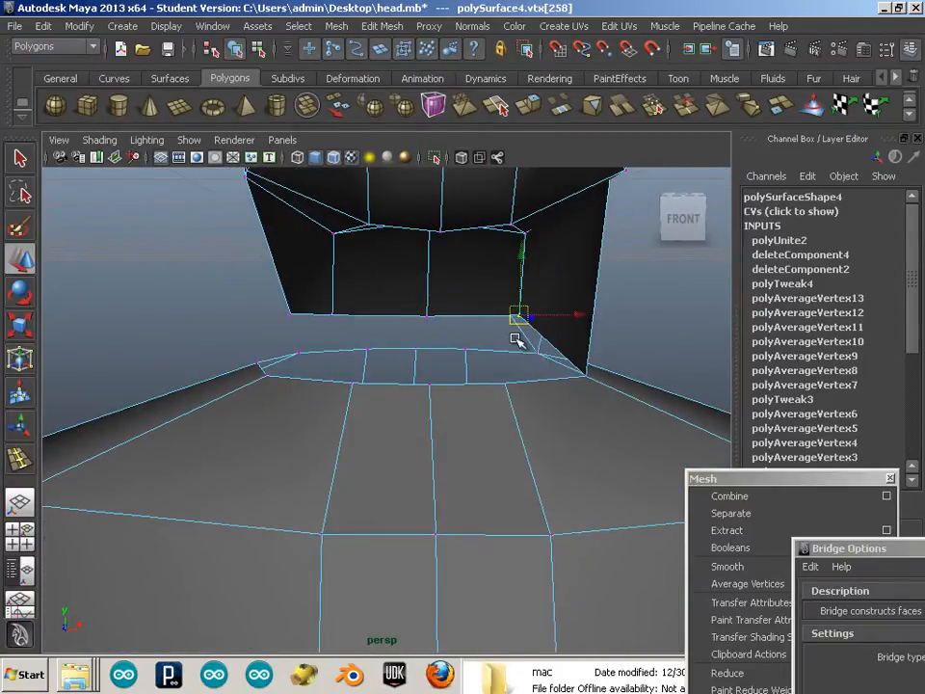
pyautogui.moveTo(520, 317); pyautogui.dragTo(508, 385)
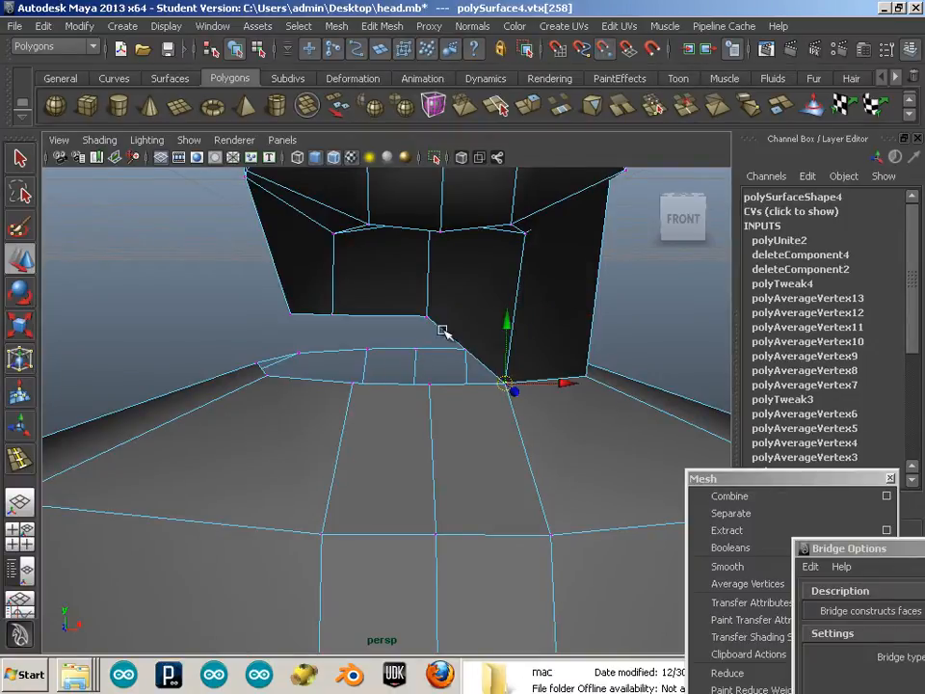
pyautogui.click(428, 318)
pyautogui.moveTo(434, 320); pyautogui.dragTo(434, 382)
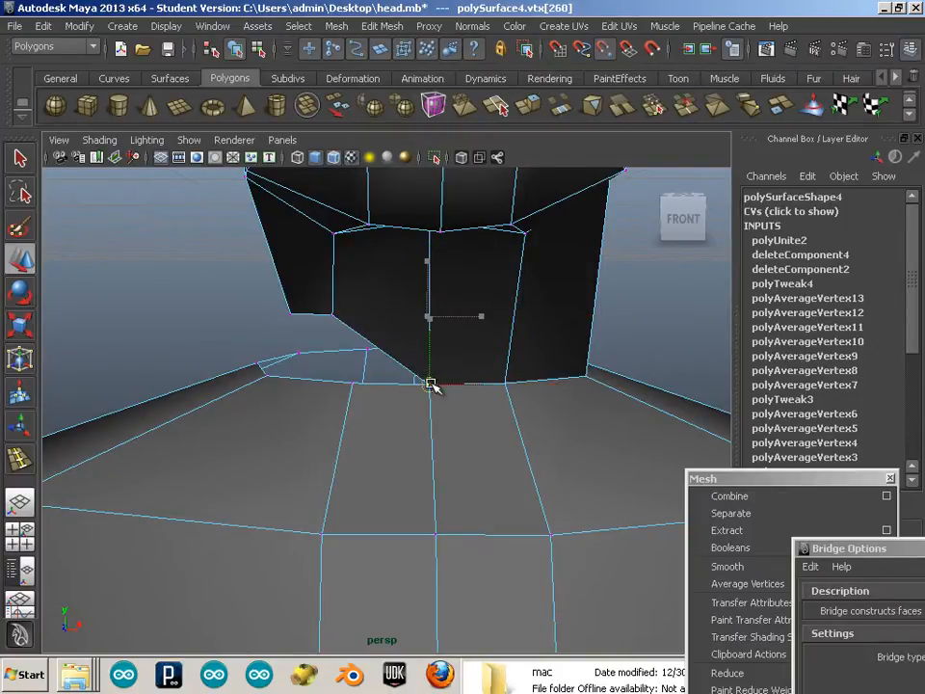
pyautogui.click(329, 316)
pyautogui.moveTo(335, 340); pyautogui.dragTo(354, 387)
# Step: Try snapping a left-side neck vertex and the three back neck vertices onto the torso's rim
pyautogui.keyDown('alt'); pyautogui.moveTo(205, 419); pyautogui.dragTo(419, 398); pyautogui.keyUp('alt')
pyautogui.click(385, 334)
pyautogui.keyDown('alt'); pyautogui.moveTo(630, 433); pyautogui.dragTo(313, 350); pyautogui.keyUp('alt')
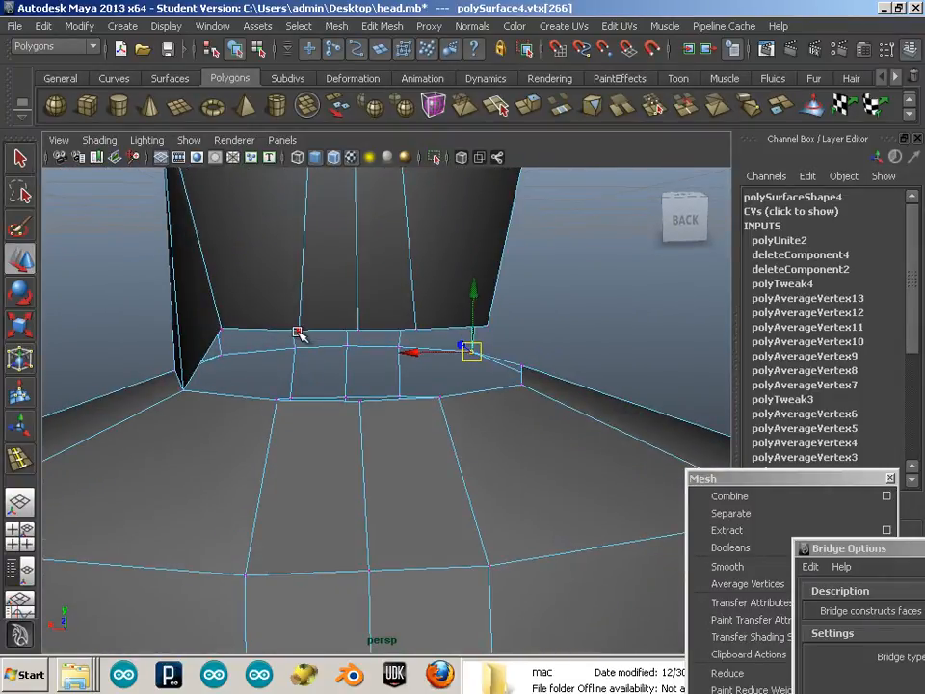
pyautogui.click(297, 333)
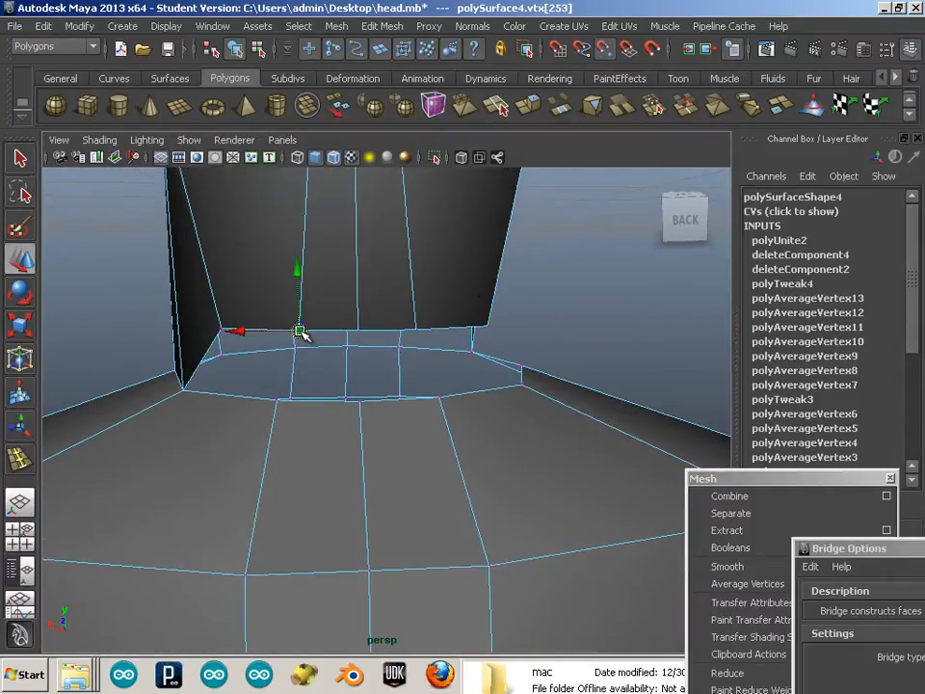
pyautogui.moveTo(299, 333); pyautogui.dragTo(275, 392)
pyautogui.click(358, 332)
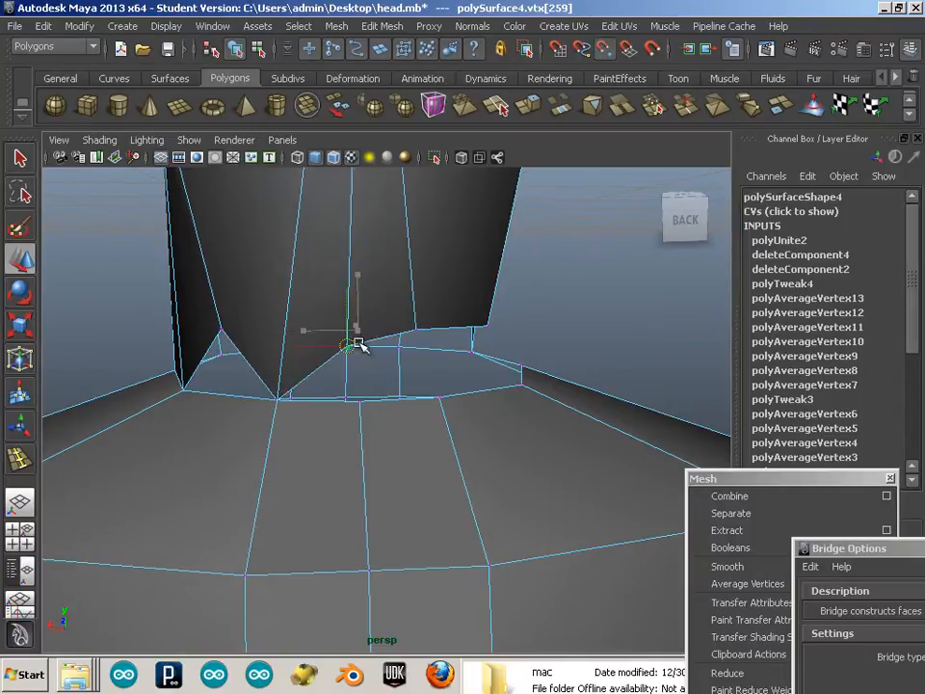
pyautogui.moveTo(357, 337); pyautogui.dragTo(355, 403)
pyautogui.click(418, 330)
pyautogui.click(418, 331)
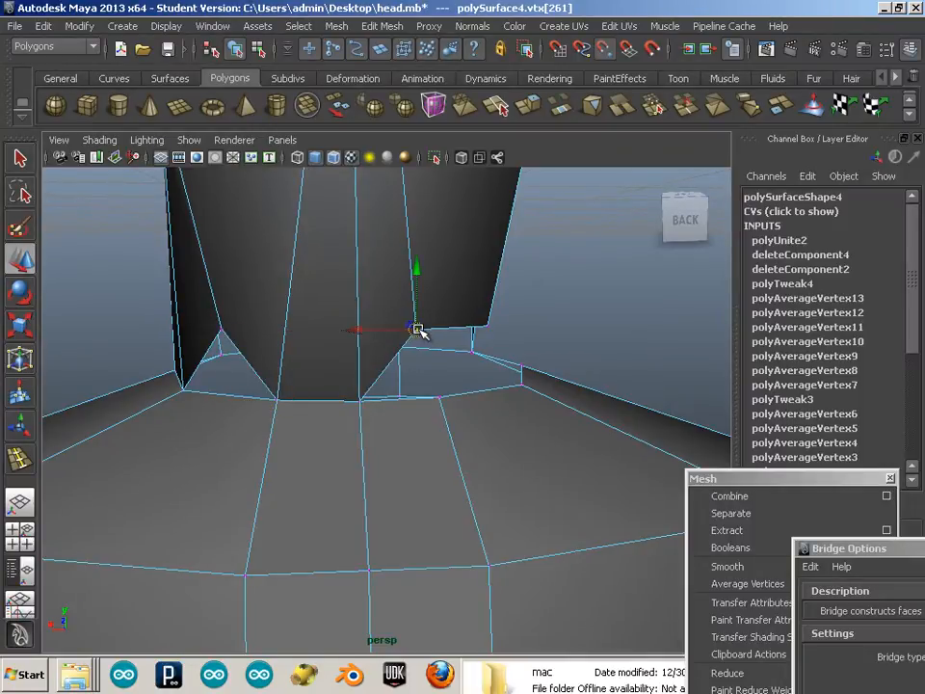
pyautogui.moveTo(418, 329); pyautogui.dragTo(443, 398)
# Step: Try snapping the back-left neck vertex to the torso and shifting the rim vertex beside the gap on the right side
pyautogui.keyDown('alt'); pyautogui.moveTo(499, 427); pyautogui.dragTo(445, 401); pyautogui.keyUp('alt')
pyautogui.click(394, 346)
pyautogui.keyDown('alt'); pyautogui.moveTo(206, 414); pyautogui.dragTo(403, 371); pyautogui.keyUp('alt')
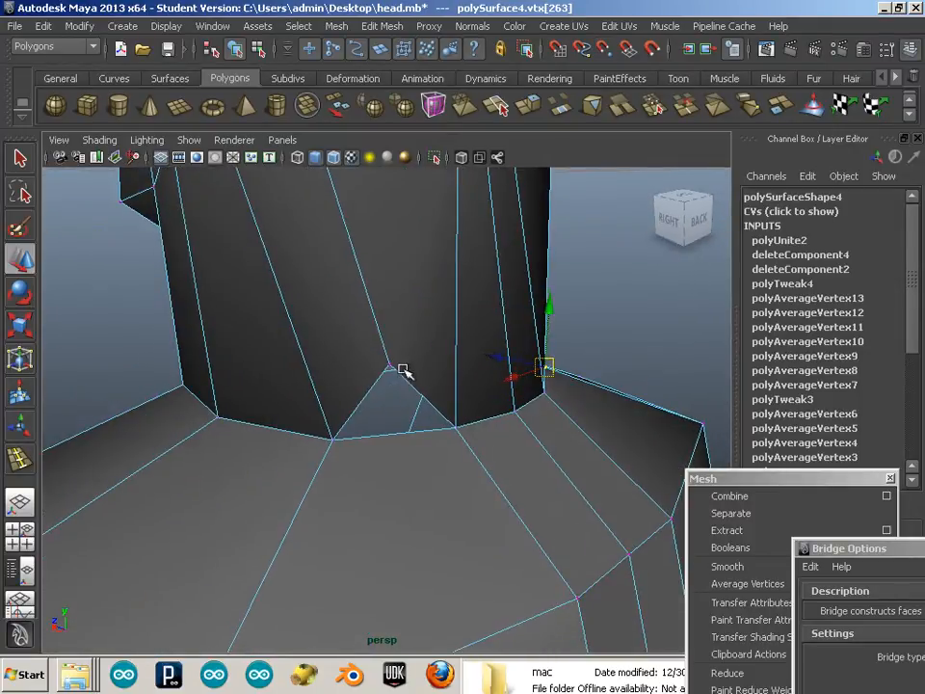
pyautogui.click(357, 412)
pyautogui.click(334, 439)
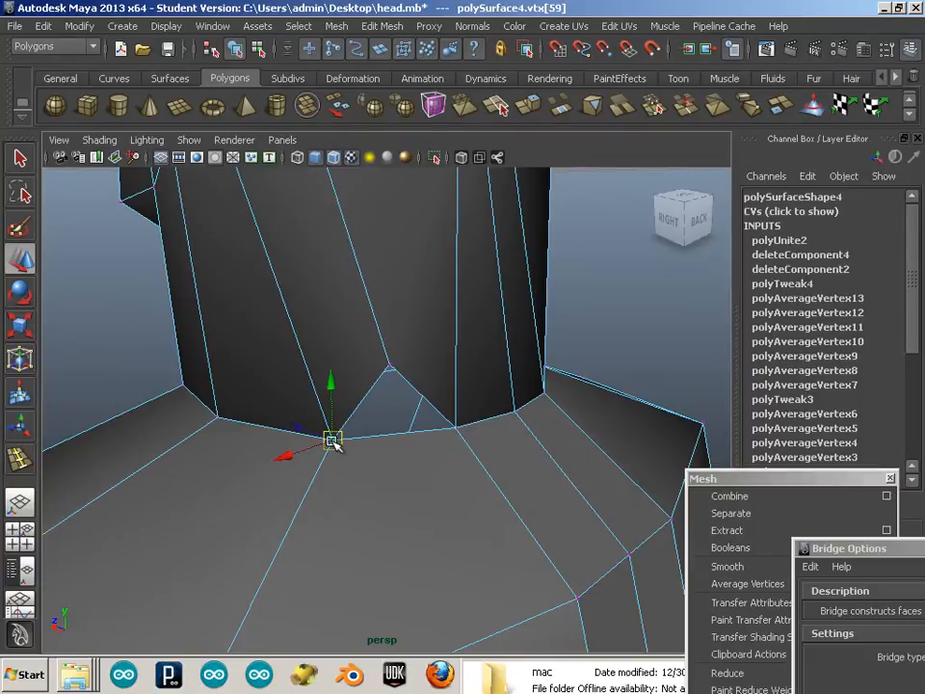
pyautogui.moveTo(307, 432); pyautogui.dragTo(287, 435)
# Step: Undo the neck vertex snaps back to the first two on the right side
pyautogui.hotkey('ctrl', 'z')
pyautogui.hotkey('ctrl', 'z')
pyautogui.hotkey('ctrl', 'z')
pyautogui.hotkey('ctrl', 'z')
pyautogui.hotkey('ctrl', 'z')
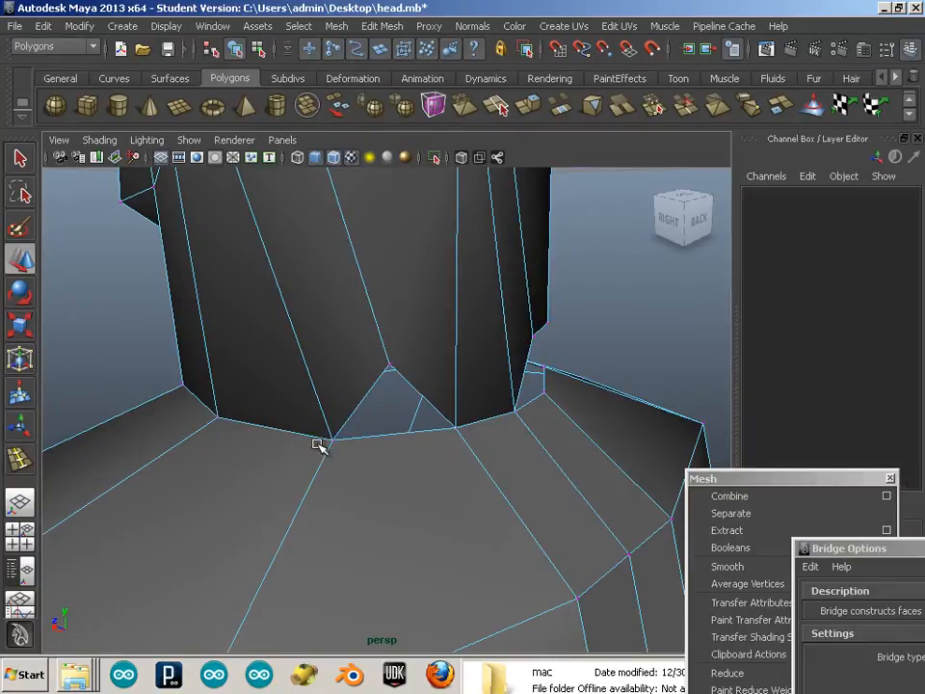
pyautogui.hotkey('ctrl', 'z')
pyautogui.hotkey('ctrl', 'z')
pyautogui.hotkey('ctrl', 'z')
pyautogui.hotkey('ctrl', 'z')
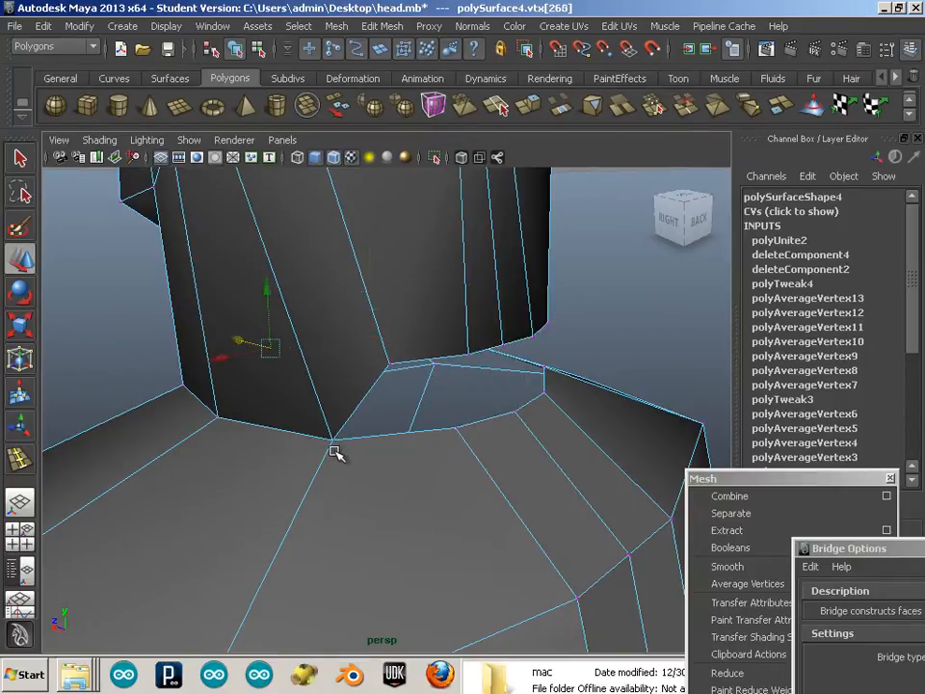
pyautogui.hotkey('ctrl', 'z')
pyautogui.hotkey('ctrl', 'z')
pyautogui.hotkey('ctrl', 'z')
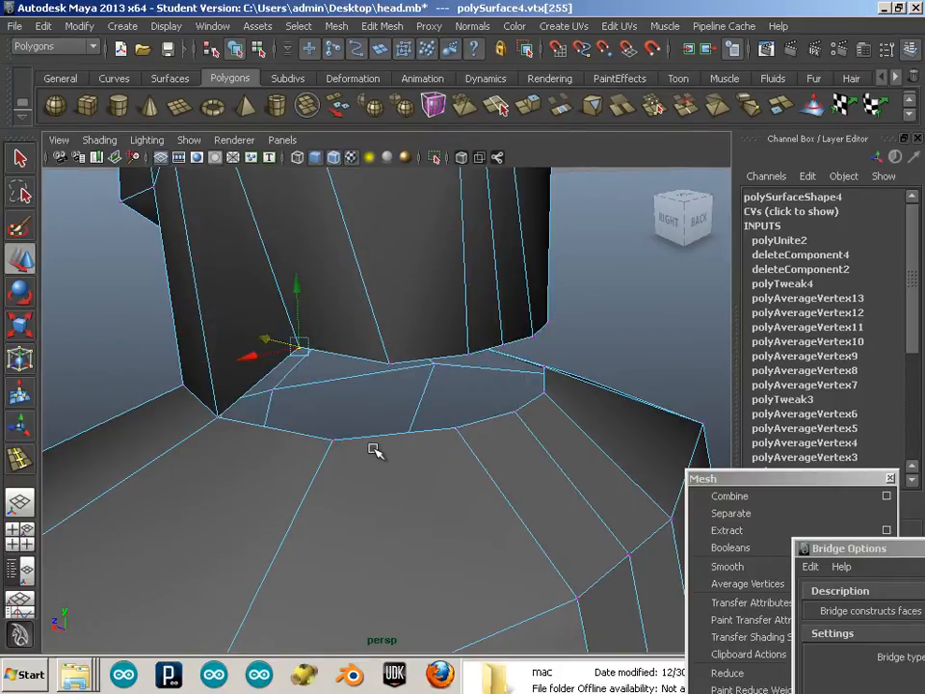
# Step: Snap the three front neck vertices onto the corresponding front vertices of the torso's top opening
pyautogui.keyDown('alt'); pyautogui.moveTo(374, 450); pyautogui.dragTo(453, 436); pyautogui.keyUp('alt')
pyautogui.keyDown('alt'); pyautogui.moveTo(570, 434); pyautogui.dragTo(623, 442); pyautogui.keyUp('alt')
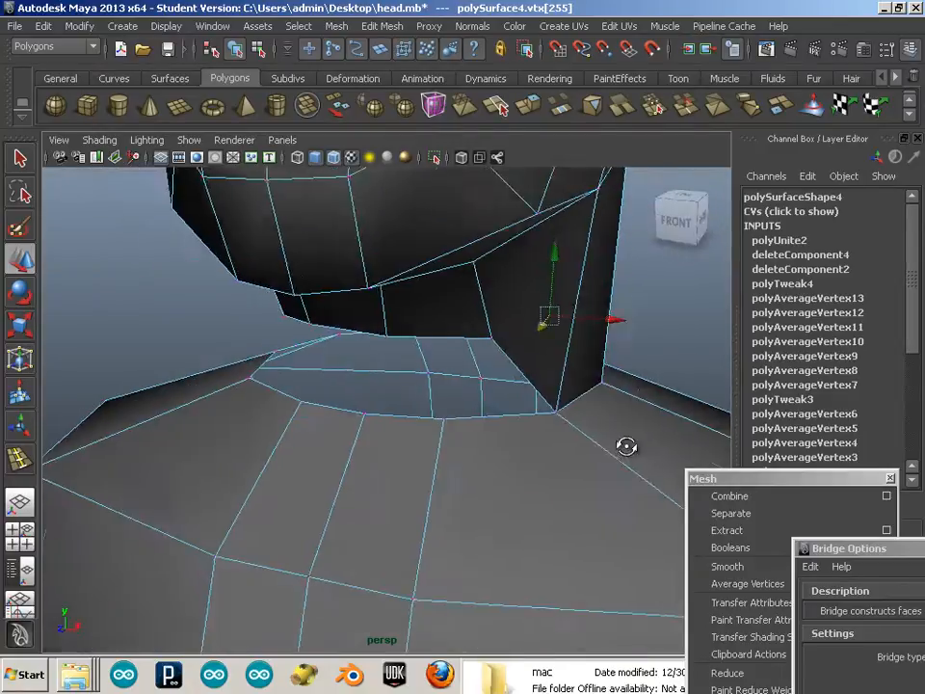
pyautogui.click(509, 358)
pyautogui.click(497, 334)
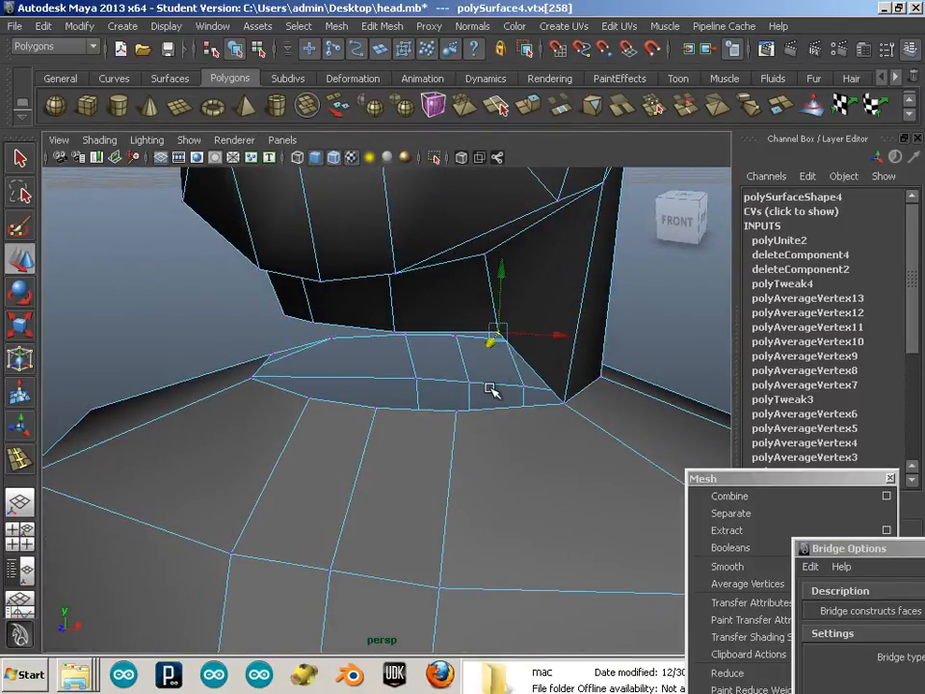
pyautogui.moveTo(497, 333); pyautogui.dragTo(457, 411)
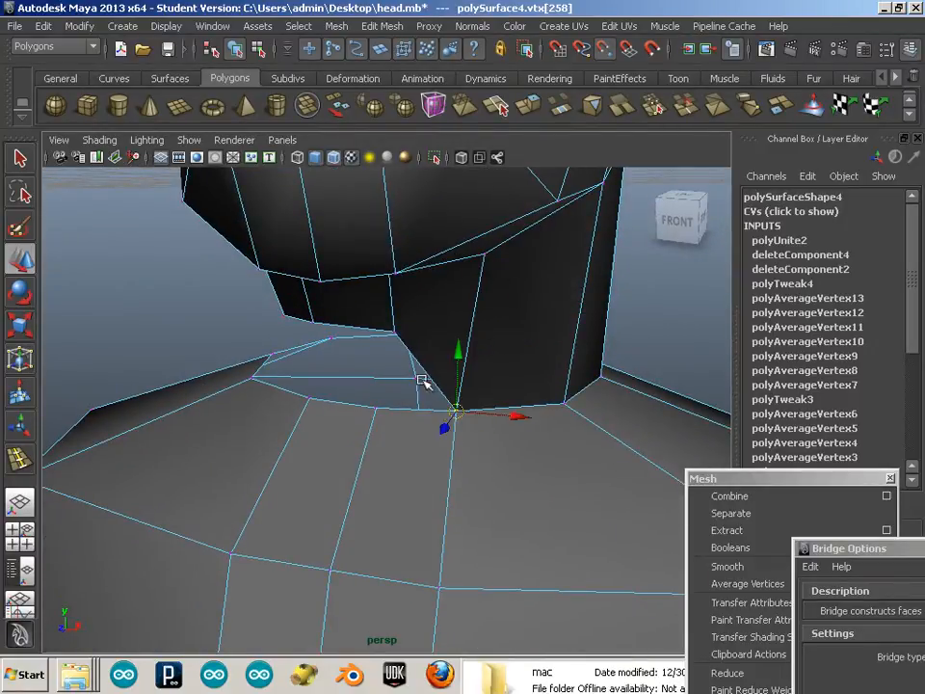
pyautogui.click(395, 332)
pyautogui.moveTo(397, 333); pyautogui.dragTo(384, 408)
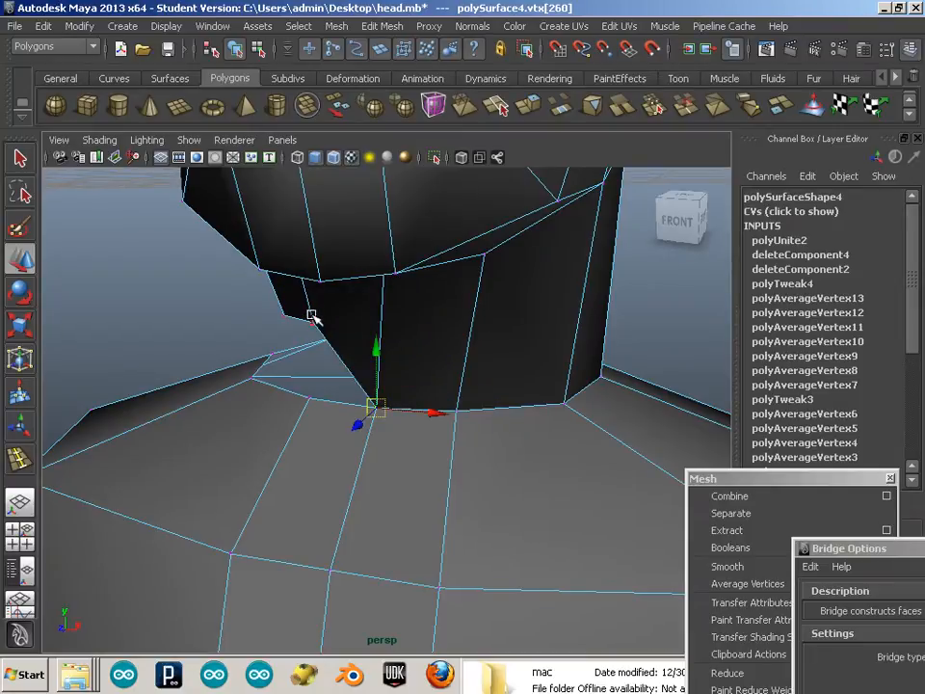
pyautogui.click(314, 318)
pyautogui.click(314, 323)
pyautogui.moveTo(313, 323); pyautogui.dragTo(309, 399)
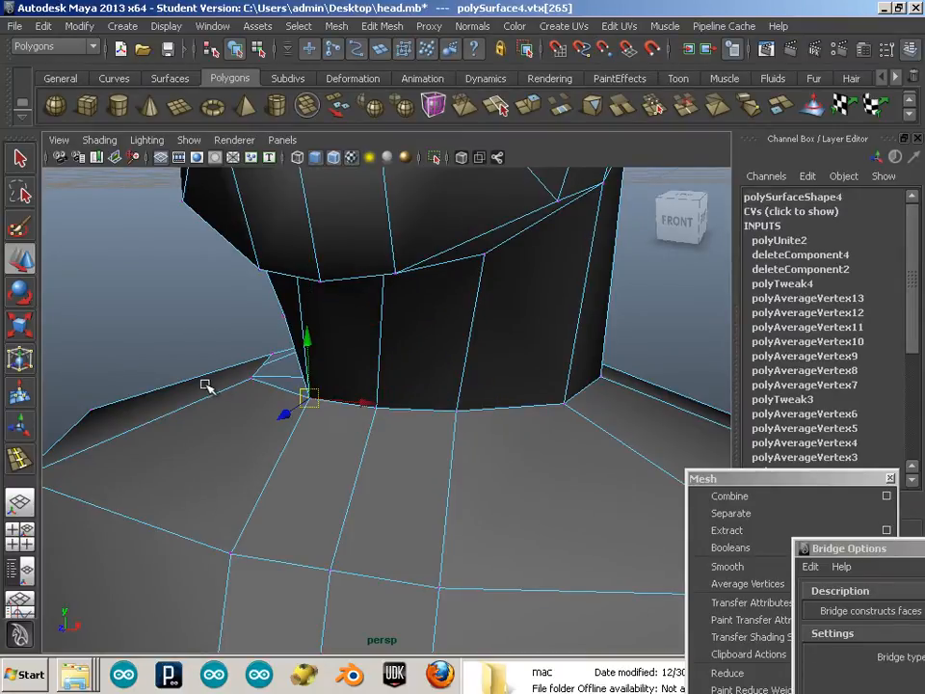
# Step: Snap the neck vertex beside the front-left corner onto the matching vertex on the torso's rim
pyautogui.keyDown('alt'); pyautogui.moveTo(206, 385); pyautogui.dragTo(327, 371); pyautogui.keyUp('alt')
pyautogui.click(357, 320)
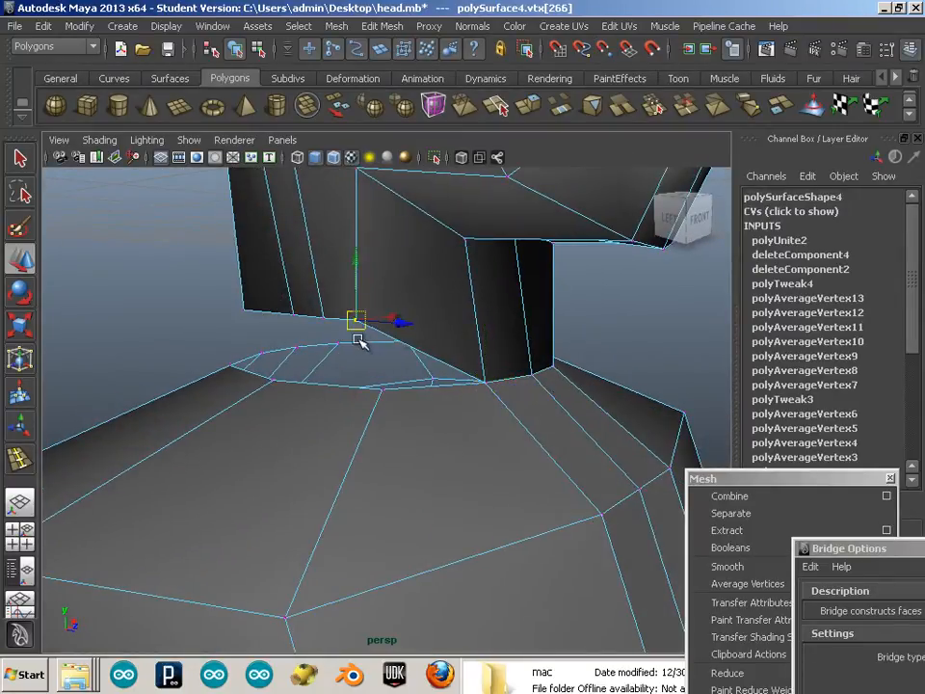
pyautogui.moveTo(357, 321); pyautogui.dragTo(348, 411)
# Step: Snap the central back neck vertex and its two neighbours onto the back vertices of the torso's rim
pyautogui.click(344, 347)
pyautogui.click(407, 342)
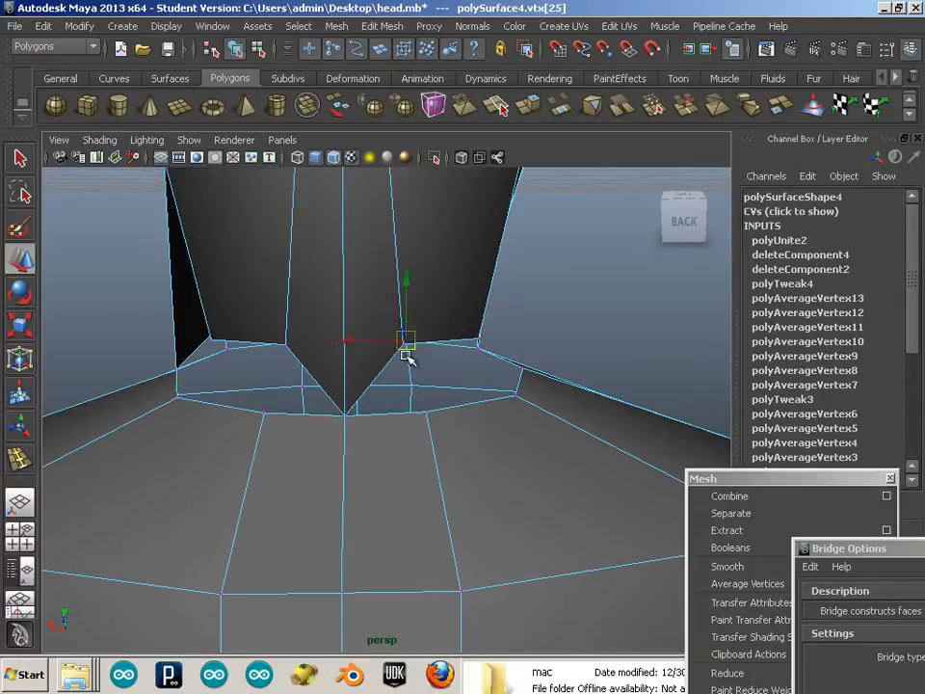
pyautogui.moveTo(406, 345); pyautogui.dragTo(386, 426)
pyautogui.hotkey('ctrl', 'z')
pyautogui.click(376, 365)
pyautogui.click(364, 355)
pyautogui.click(250, 355)
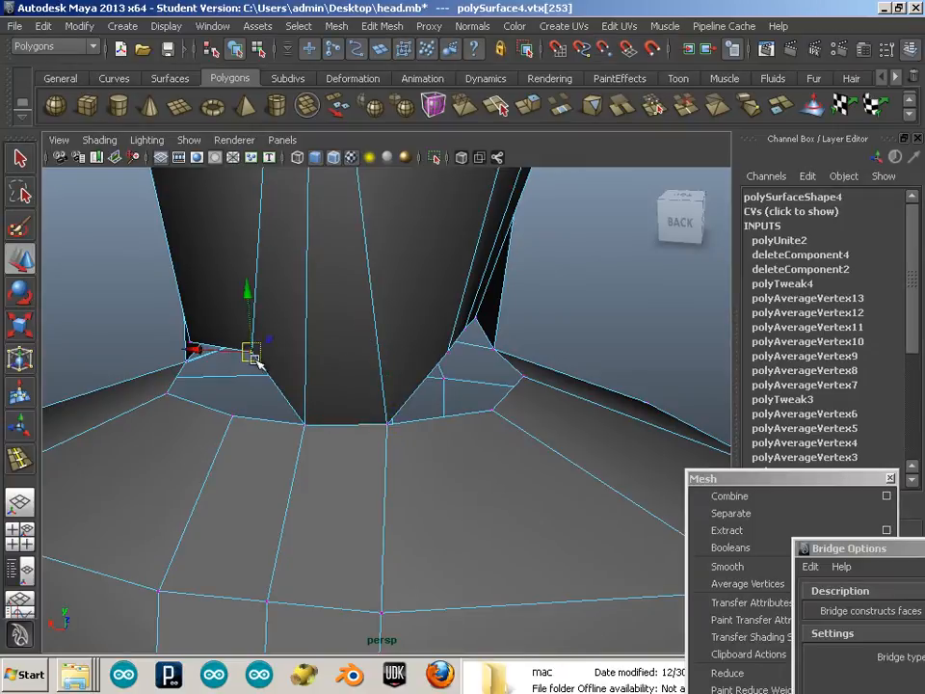
pyautogui.moveTo(250, 356); pyautogui.dragTo(246, 392)
# Step: Snap the neck vertices around the back corner and left side onto the torso's rim, leaving one side vertex loose
pyautogui.keyDown('alt'); pyautogui.moveTo(479, 433); pyautogui.dragTo(328, 429); pyautogui.keyUp('alt')
pyautogui.click(406, 364)
pyautogui.click(386, 356)
pyautogui.keyDown('alt'); pyautogui.moveTo(486, 454); pyautogui.dragTo(409, 357); pyautogui.keyUp('alt')
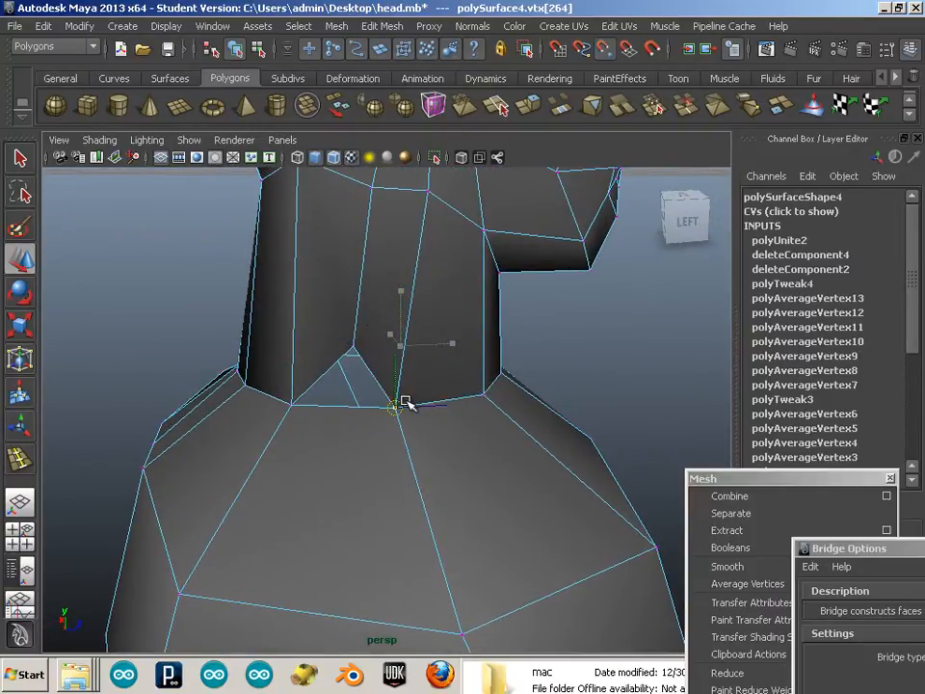
# Step: Insert a vertical edge loop down the torso's side, starting from the rim edge below the loose neck vertex
pyautogui.keyDown('alt'); pyautogui.moveTo(476, 442); pyautogui.dragTo(384, 387); pyautogui.keyUp('alt')
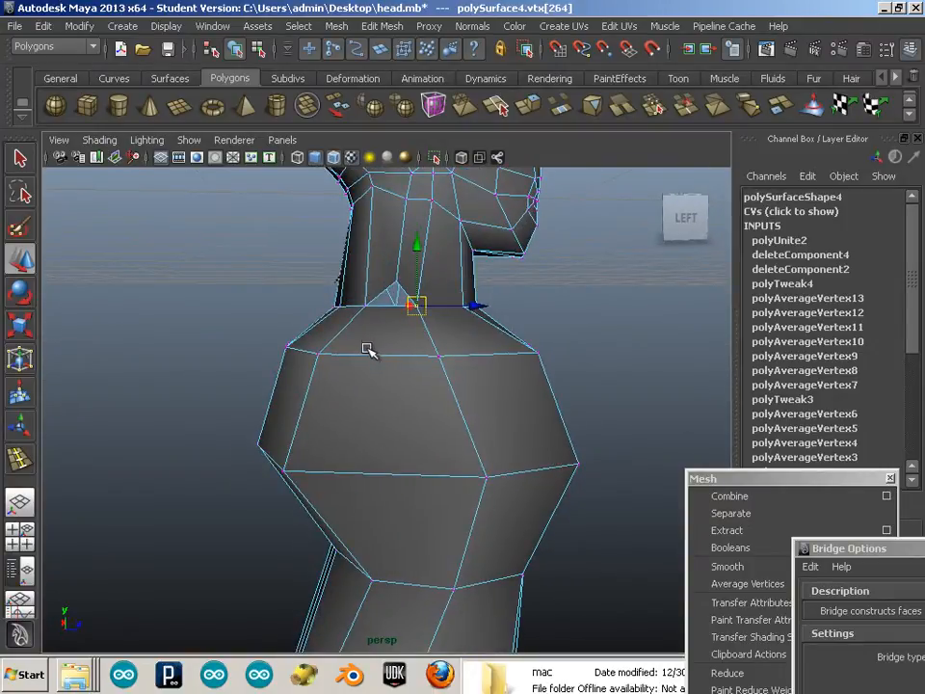
pyautogui.press('y')
pyautogui.moveTo(388, 357); pyautogui.dragTo(383, 357)
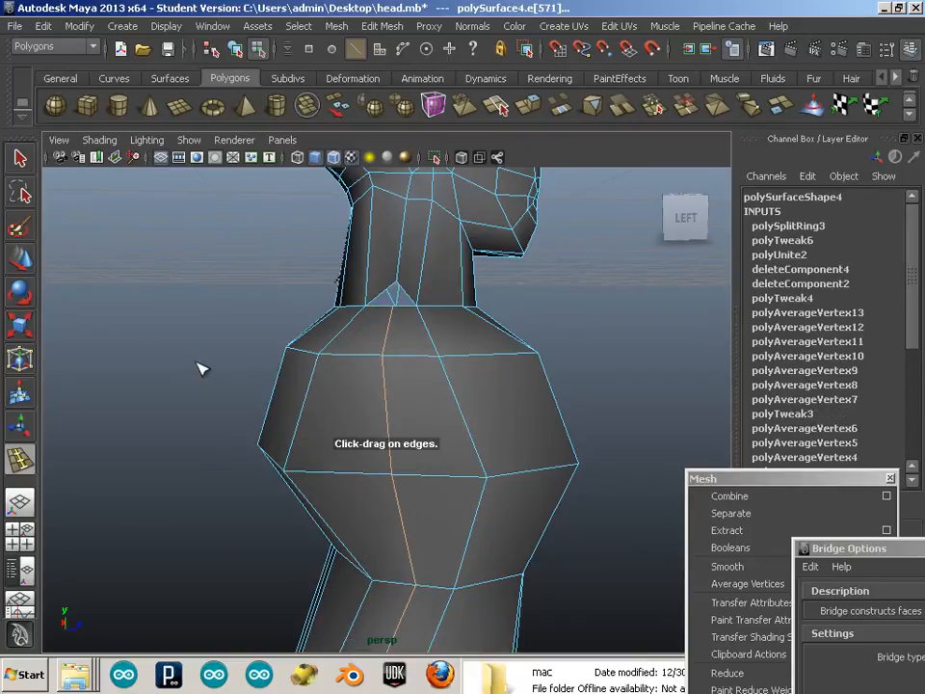
# Step: Snap the loose left-side neck vertex onto the new edge loop's vertex on the torso's rim
pyautogui.click(20, 268)
pyautogui.keyDown('alt'); pyautogui.moveTo(303, 298); pyautogui.dragTo(295, 403); pyautogui.keyUp('alt')
pyautogui.keyDown('alt'); pyautogui.moveTo(294, 402); pyautogui.dragTo(396, 446, button='right'); pyautogui.keyUp('alt')
pyautogui.keyDown('alt'); pyautogui.moveTo(396, 446); pyautogui.dragTo(406, 379); pyautogui.keyUp('alt')
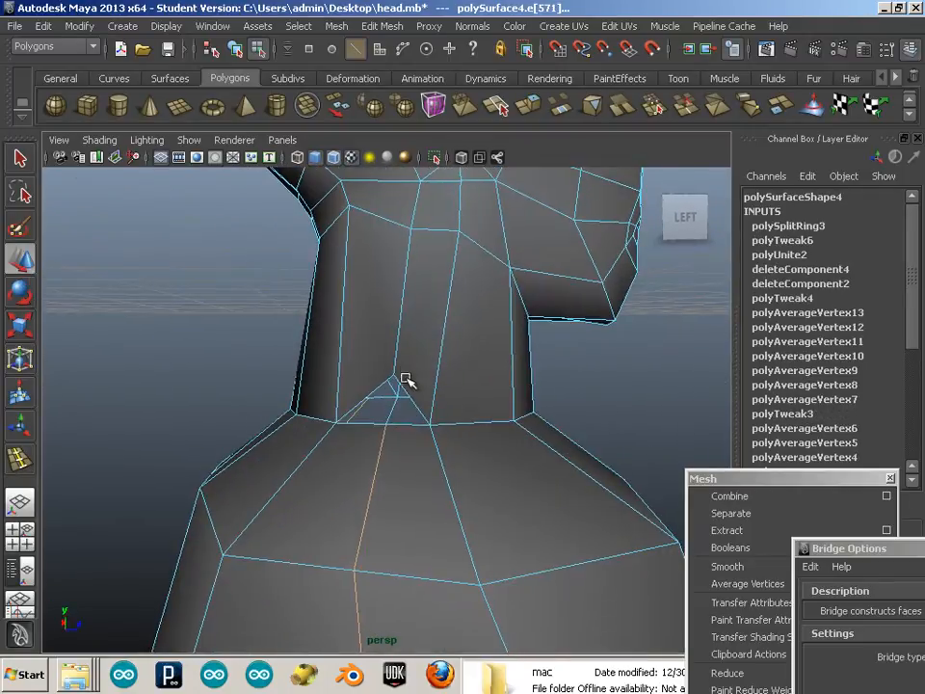
pyautogui.press('F9')
pyautogui.click(395, 375)
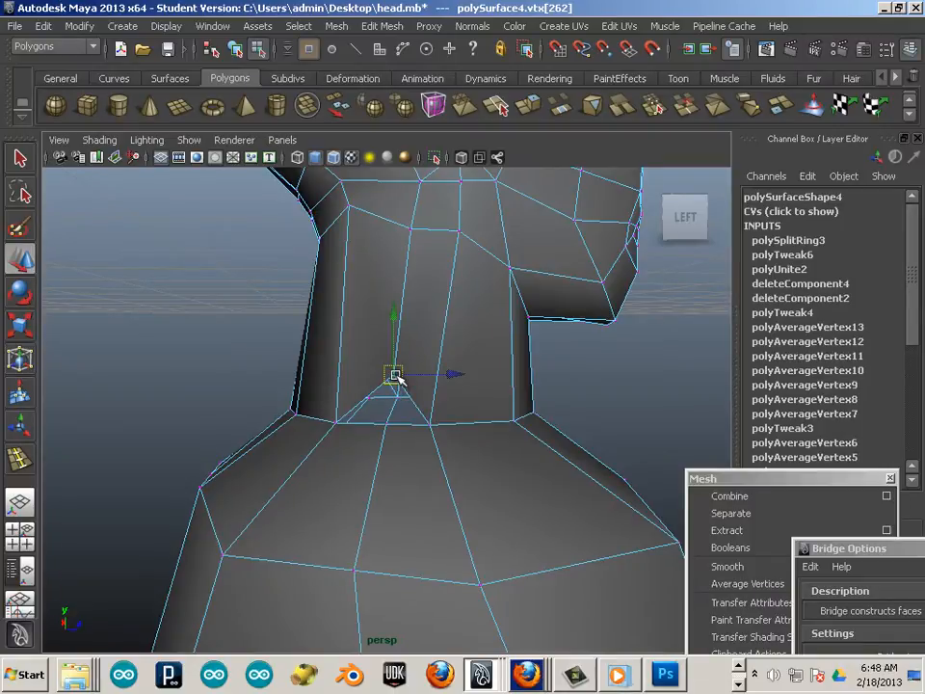
pyautogui.press('v')
pyautogui.moveTo(396, 375); pyautogui.dragTo(385, 423)
# Step: Snap the loose right-side neck vertex onto the new edge loop's vertex on the torso's rim
pyautogui.keyDown('alt'); pyautogui.moveTo(309, 434); pyautogui.dragTo(487, 415); pyautogui.keyUp('alt')
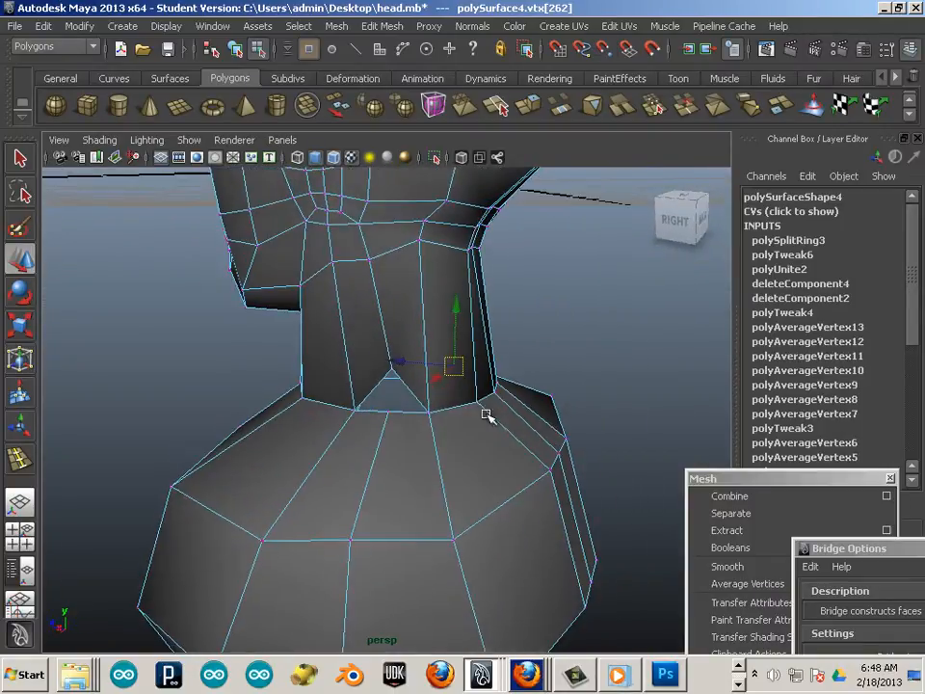
pyautogui.click(392, 371)
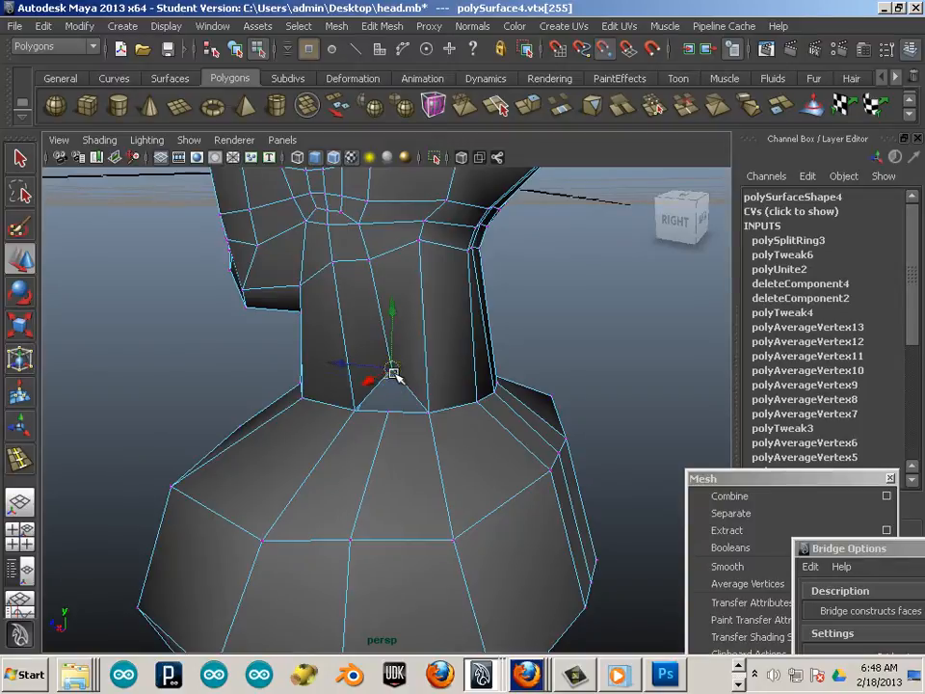
pyautogui.moveTo(395, 374); pyautogui.dragTo(390, 420)
# Step: Return to object mode and examine the joined neck and torso in the side view
pyautogui.keyDown('alt'); pyautogui.moveTo(540, 452); pyautogui.dragTo(572, 412); pyautogui.keyUp('alt')
pyautogui.press('F8')
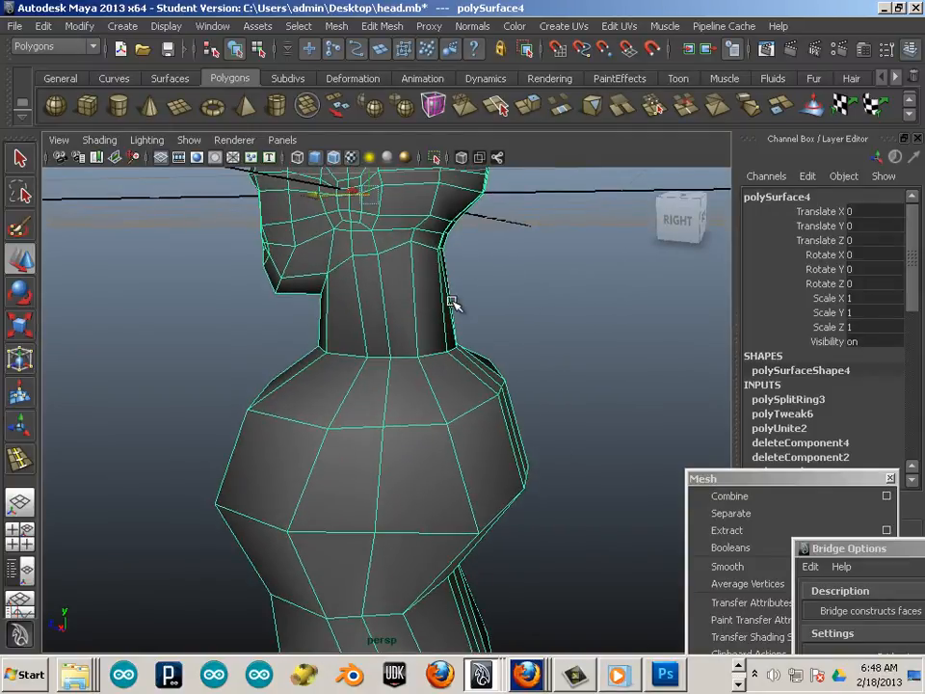
pyautogui.press('space')
pyautogui.press('space')
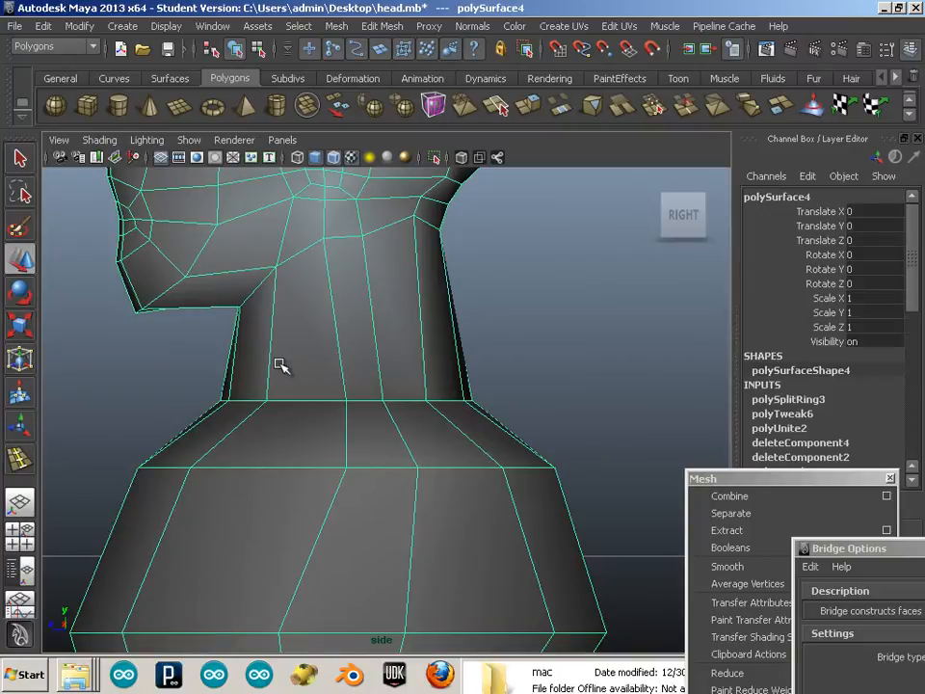
# Step: Select the ring of vertices along the seam between neck and torso and merge the overlapping ones
pyautogui.press('F9')
pyautogui.moveTo(218, 382); pyautogui.dragTo(501, 422)
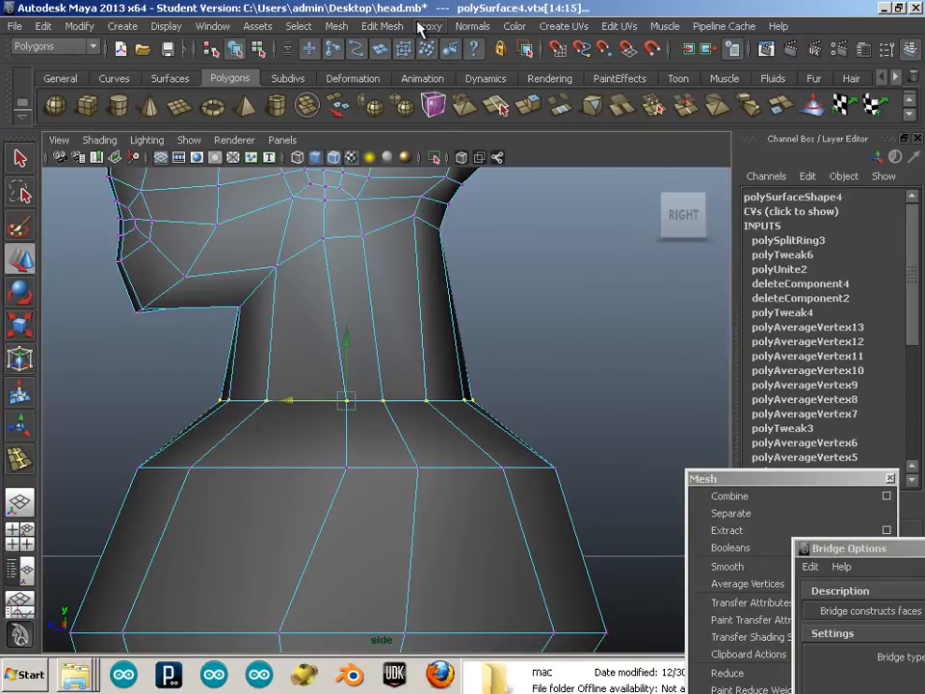
pyautogui.click(386, 26)
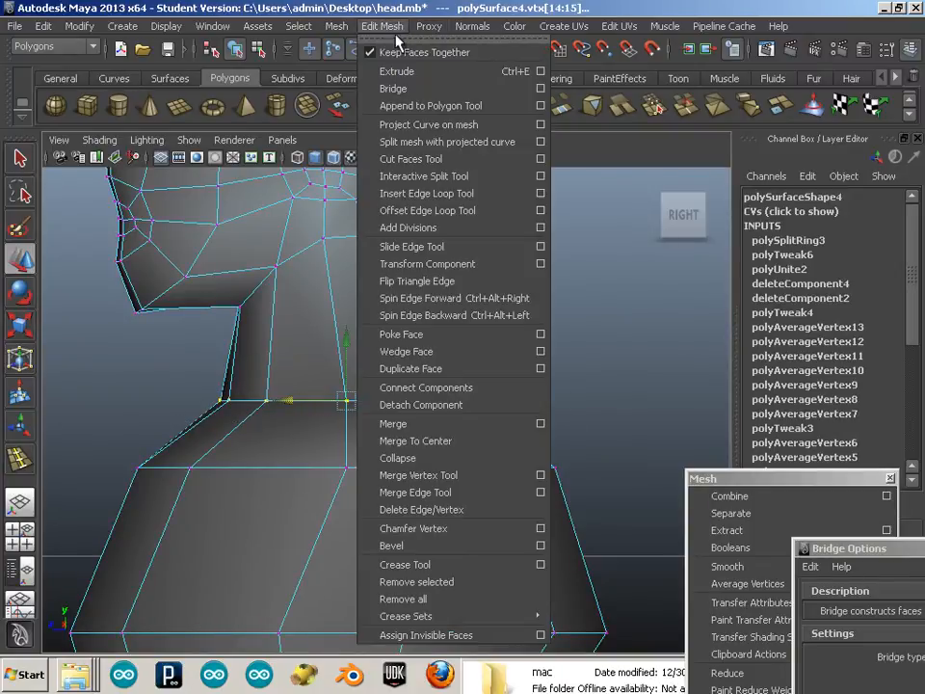
pyautogui.click(433, 423)
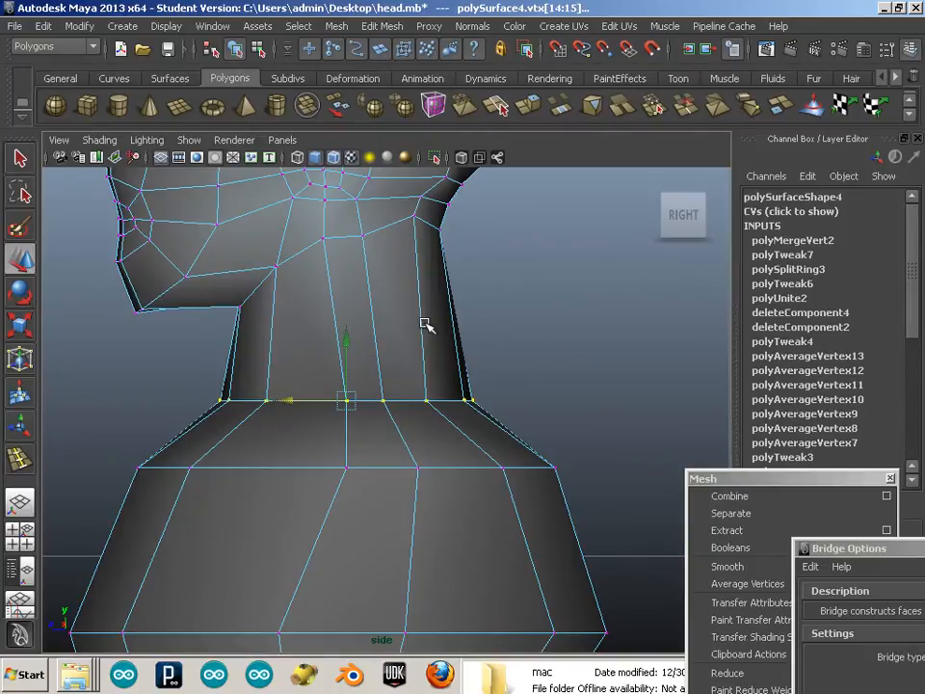
# Step: Insert a horizontal edge loop around the middle of the neck, between the jaw and the torso seam
pyautogui.press('y')
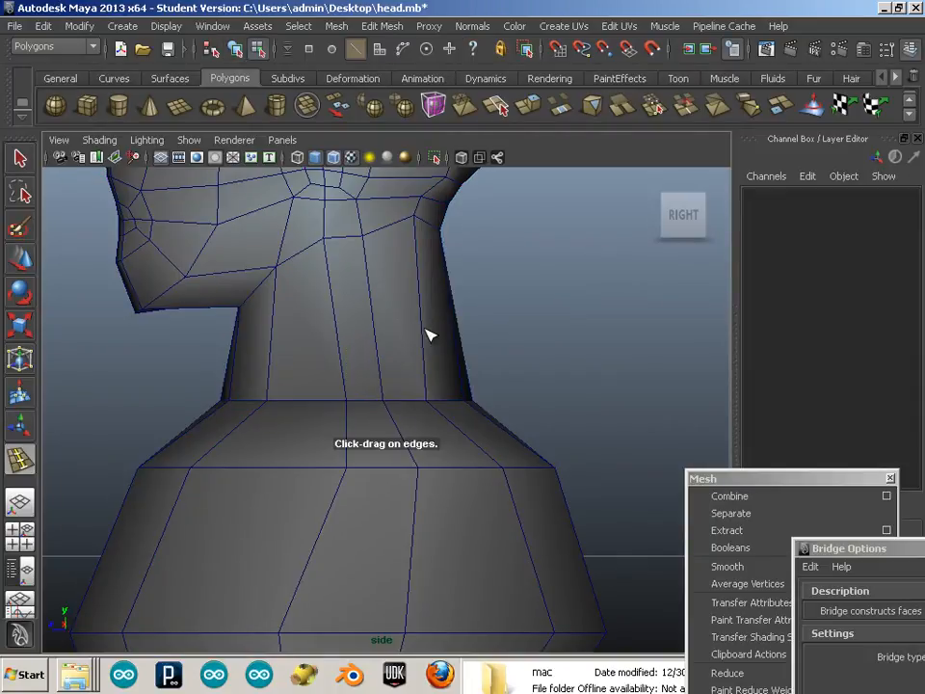
pyautogui.click(427, 337)
pyautogui.moveTo(427, 335); pyautogui.dragTo(431, 328)
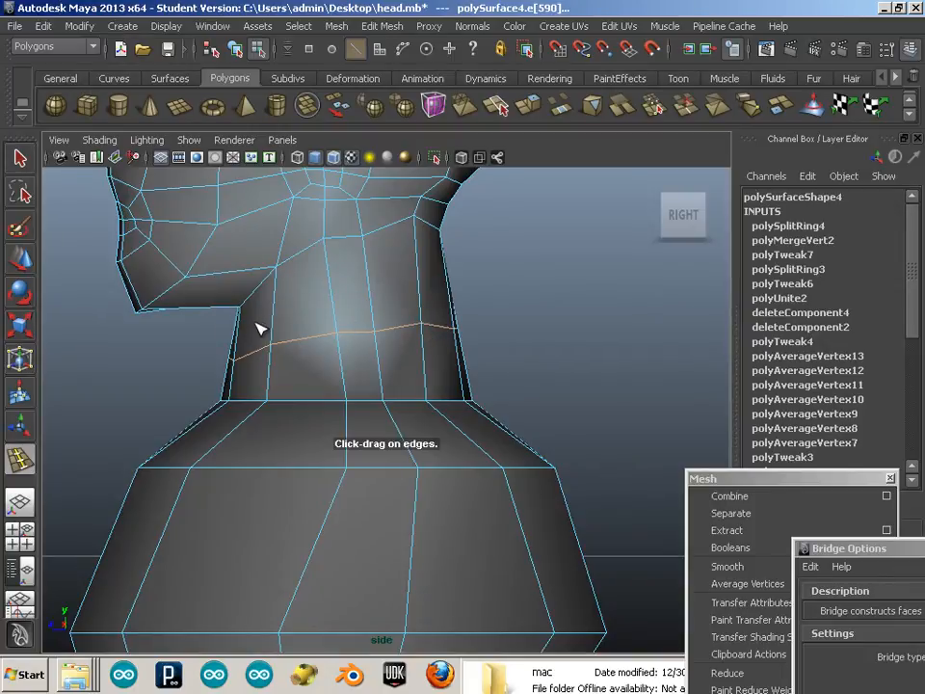
# Step: Smooth the new neck edge loop by averaging its vertices four times, and deselect it
pyautogui.hotkey('ctrl', 'z')
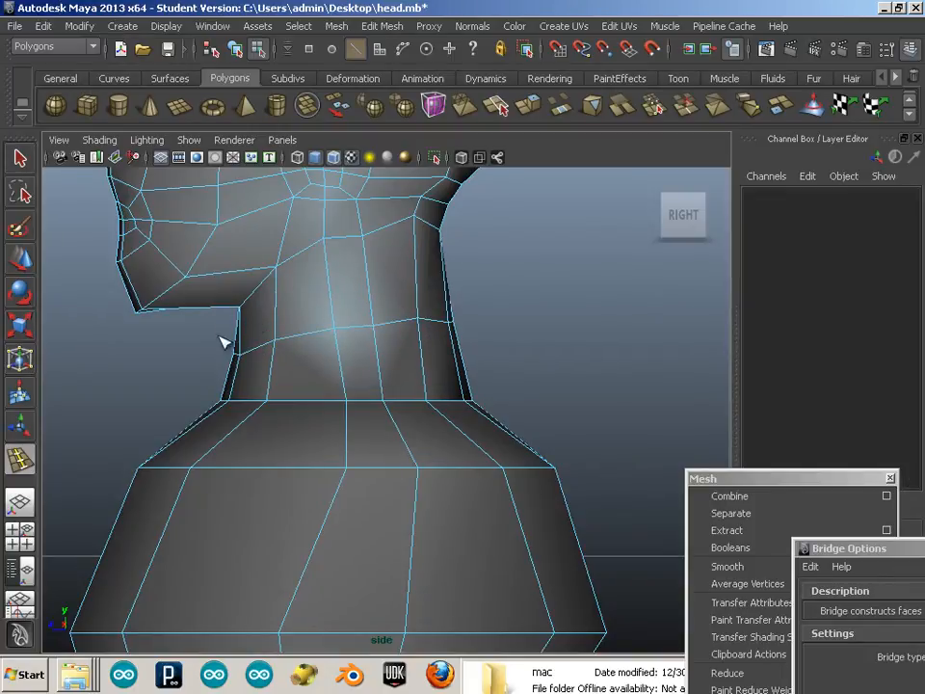
pyautogui.click(20, 157)
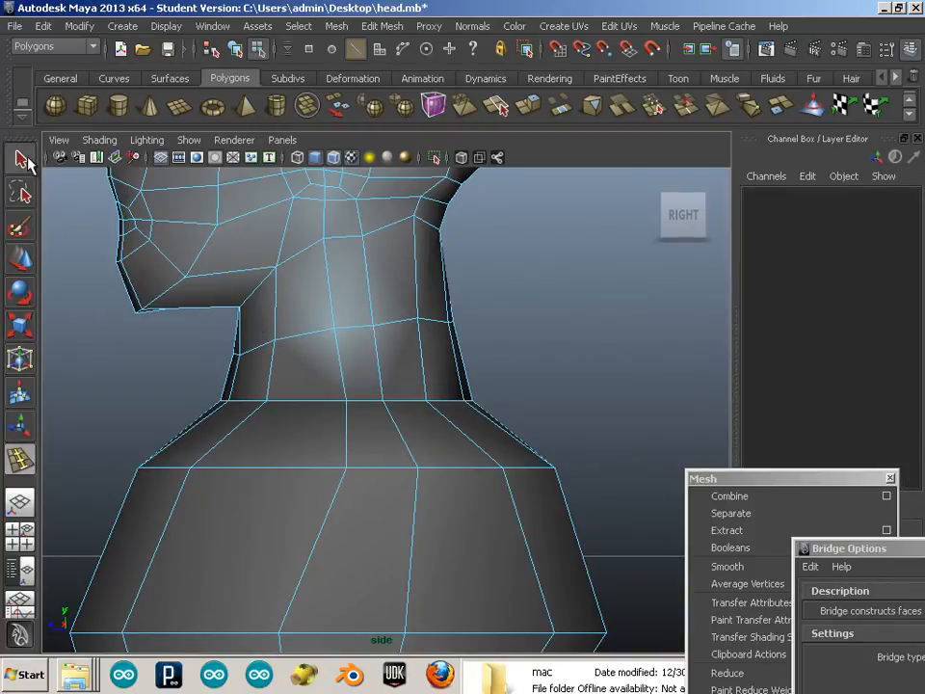
pyautogui.doubleClick(393, 324)
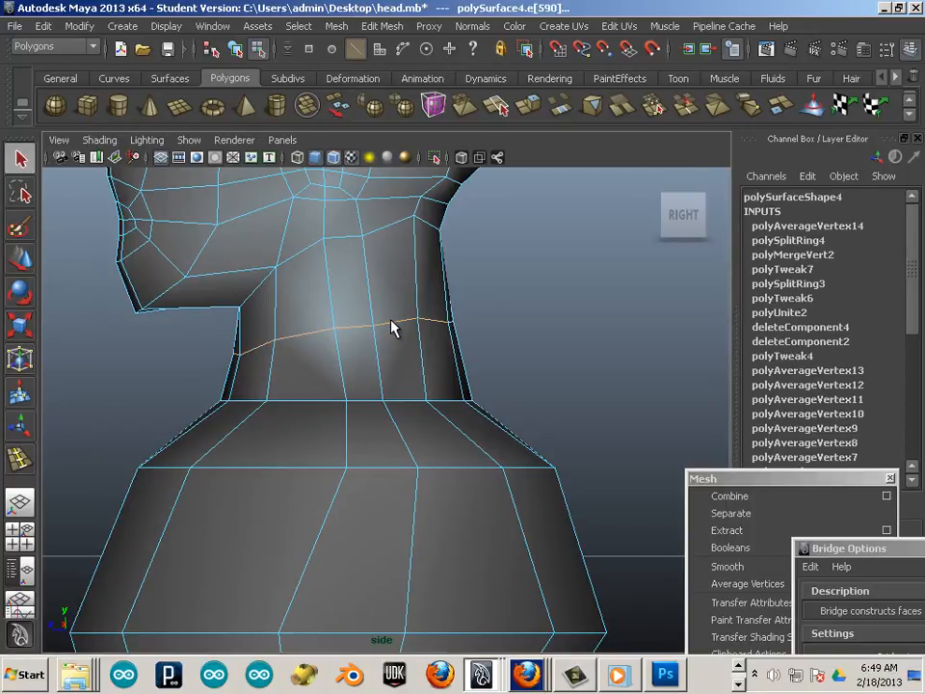
pyautogui.press('g')
pyautogui.press('g')
pyautogui.press('g')
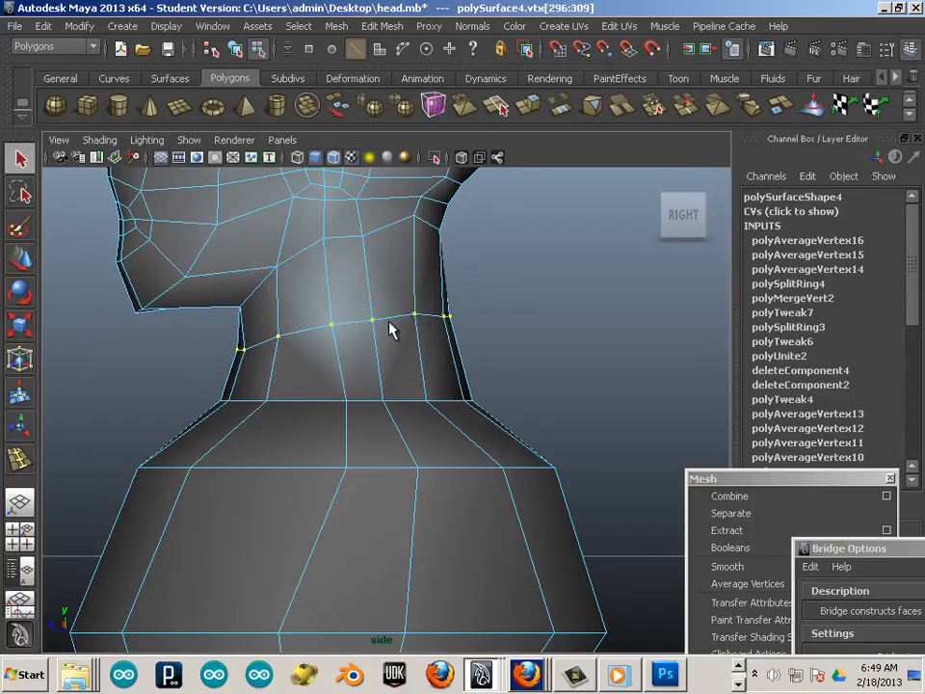
pyautogui.click(516, 344)
# Step: Return the whole head and torso mesh to object mode in the side view
pyautogui.scroll(-10, 524, 425)
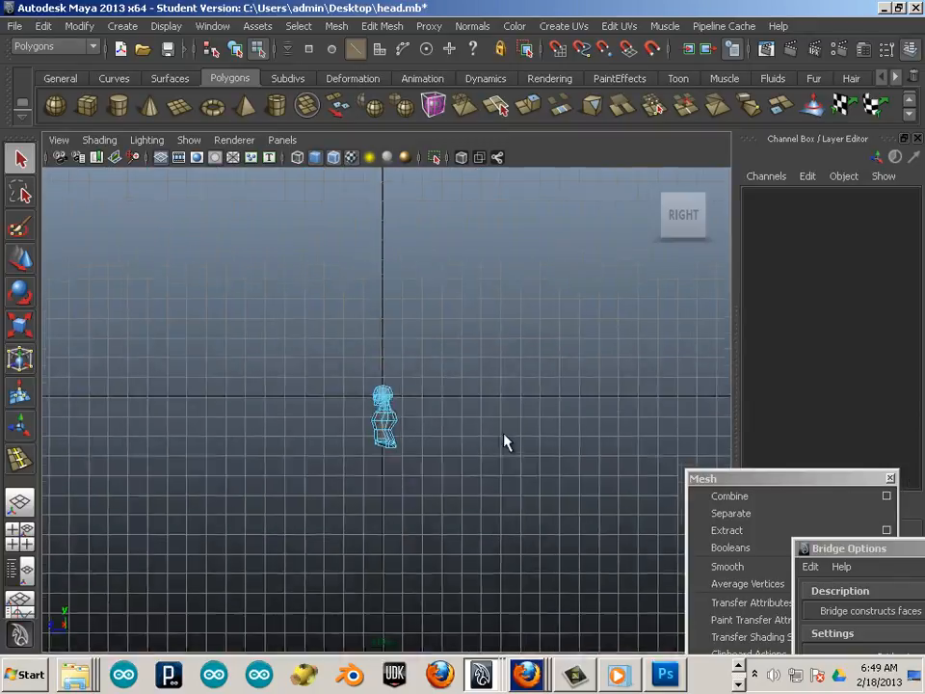
pyautogui.scroll(6, 504, 442)
pyautogui.moveTo(370, 454); pyautogui.dragTo(446, 322, button='right')
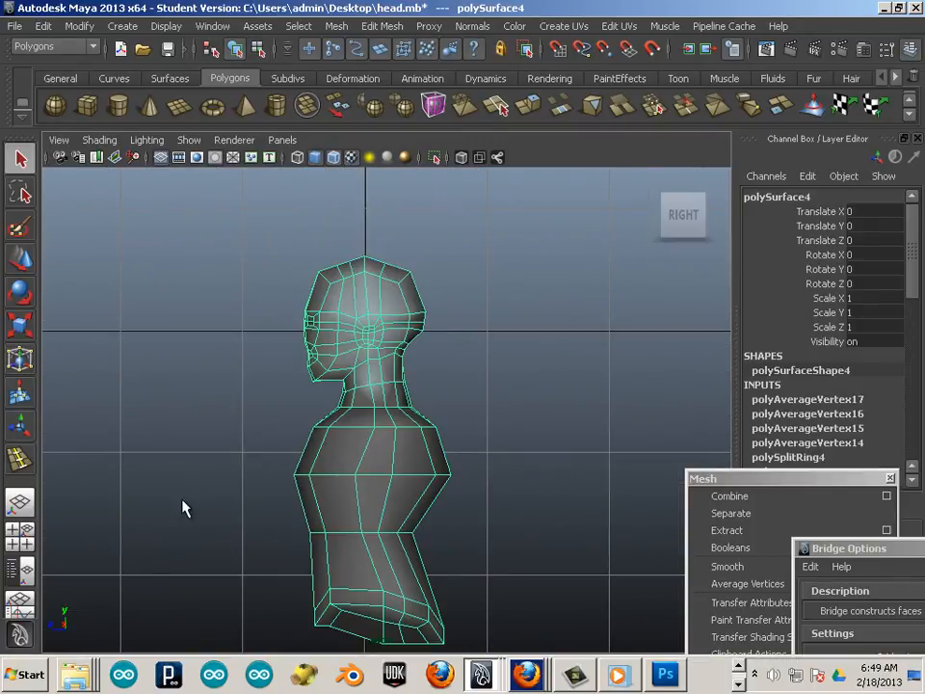
# Step: Switch to the front view, deselect the mesh, and examine the proportions of the head, neck and torso
pyautogui.press('space')
pyautogui.press('space')
pyautogui.scroll(-12, 182, 504)
pyautogui.scroll(7, 221, 493)
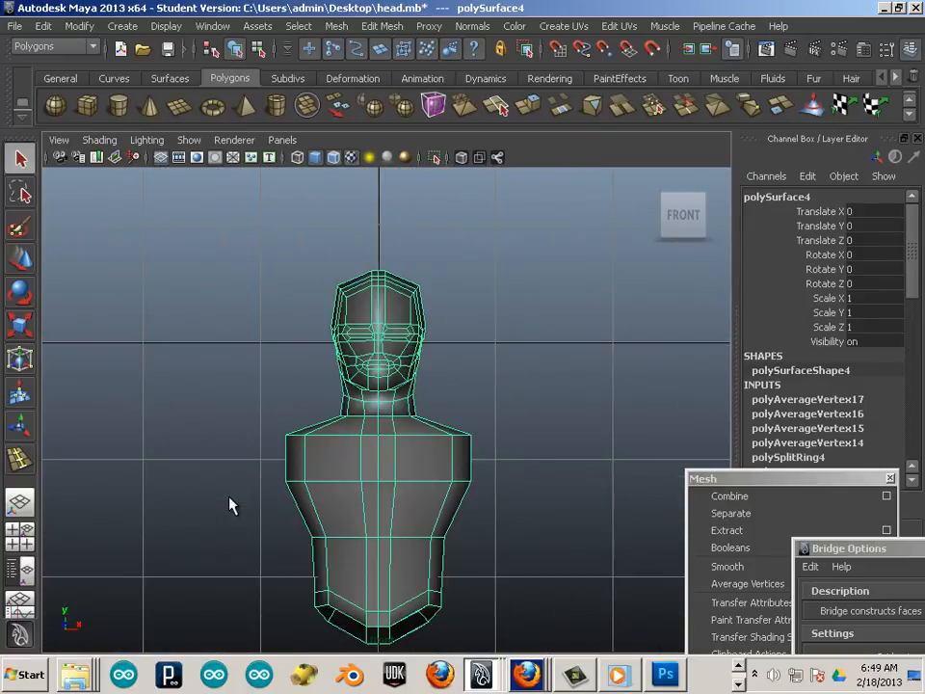
pyautogui.scroll(1, 229, 498)
pyautogui.click(206, 481)
pyautogui.keyDown('alt'); pyautogui.moveTo(322, 508); pyautogui.dragTo(313, 391, button='middle'); pyautogui.keyUp('alt')
pyautogui.keyDown('alt'); pyautogui.moveTo(313, 392); pyautogui.dragTo(344, 495, button='right'); pyautogui.keyUp('alt')
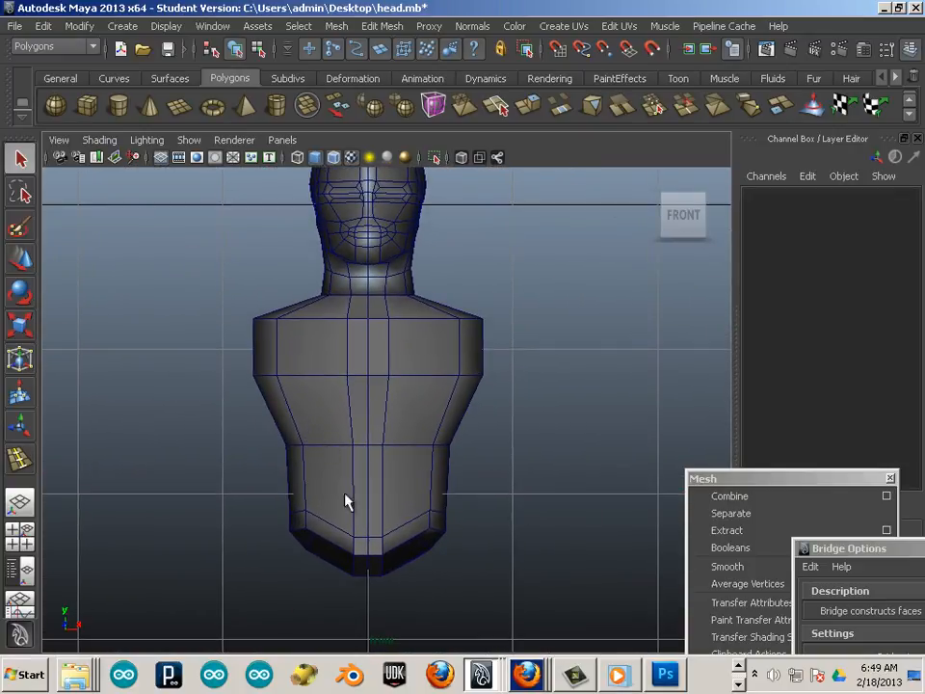
pyautogui.scroll(-5, 484, 512)
pyautogui.scroll(2, 483, 513)
pyautogui.keyDown('alt'); pyautogui.moveTo(516, 522); pyautogui.dragTo(480, 513, button='middle'); pyautogui.keyUp('alt')
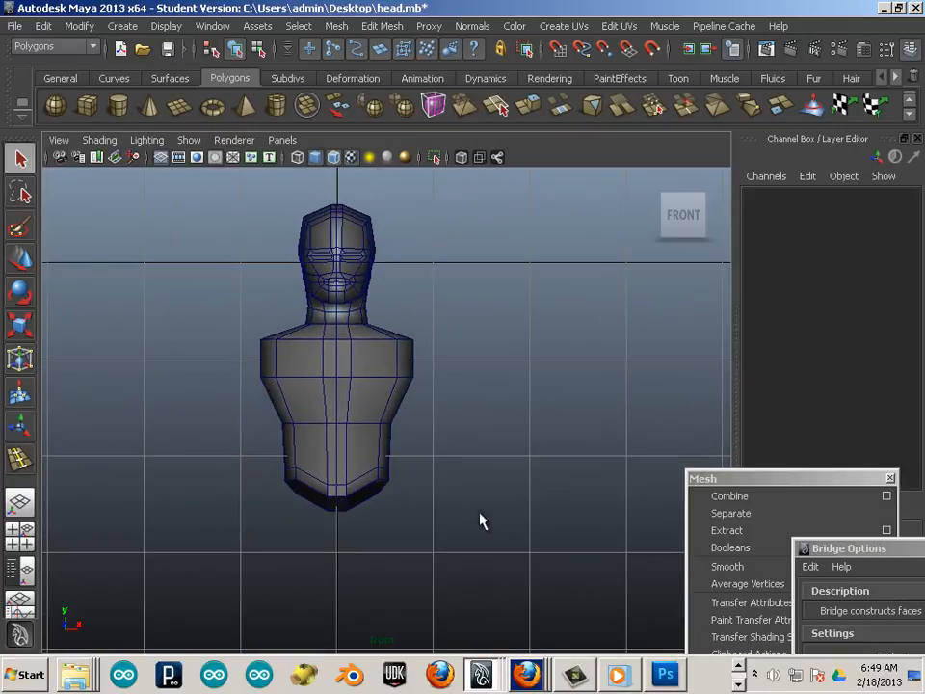